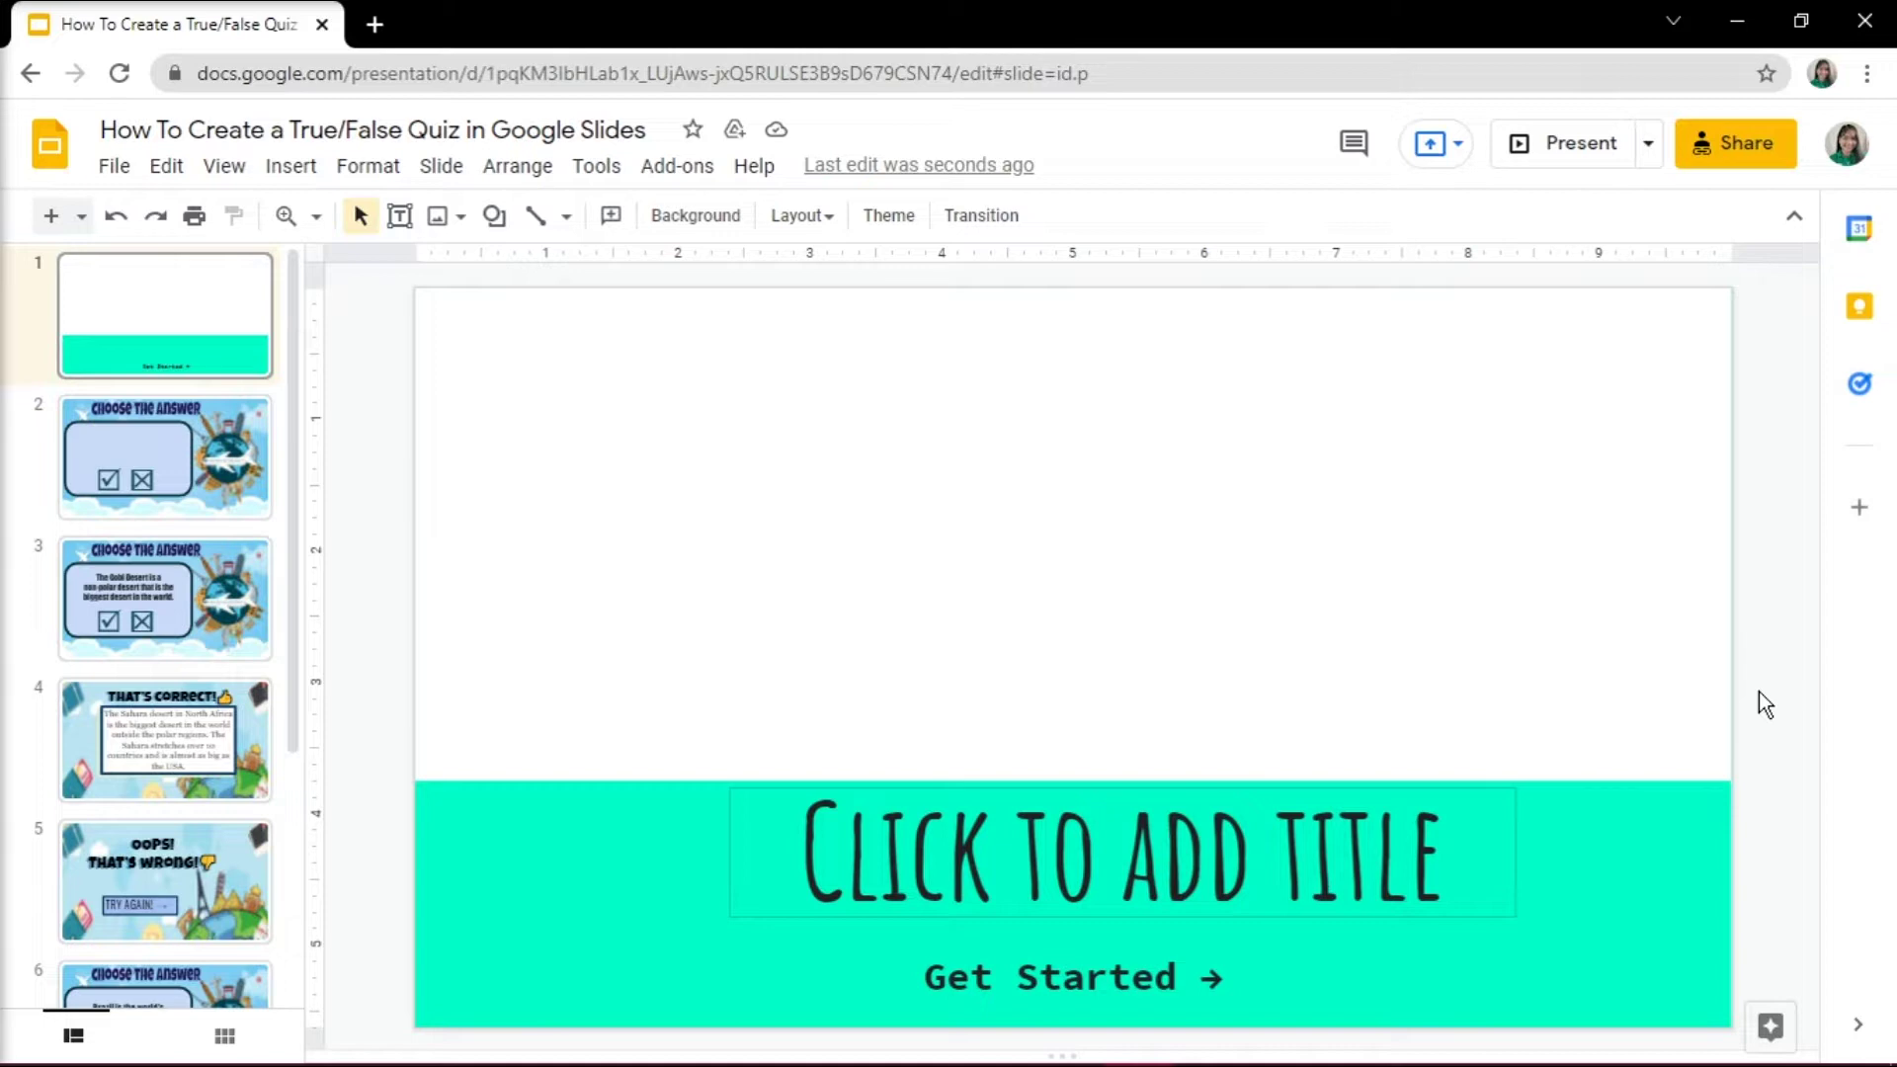
Step: Enter "GEOGRAPHY QUIZ" as the title of the first slide
click(1345, 816)
text(G)
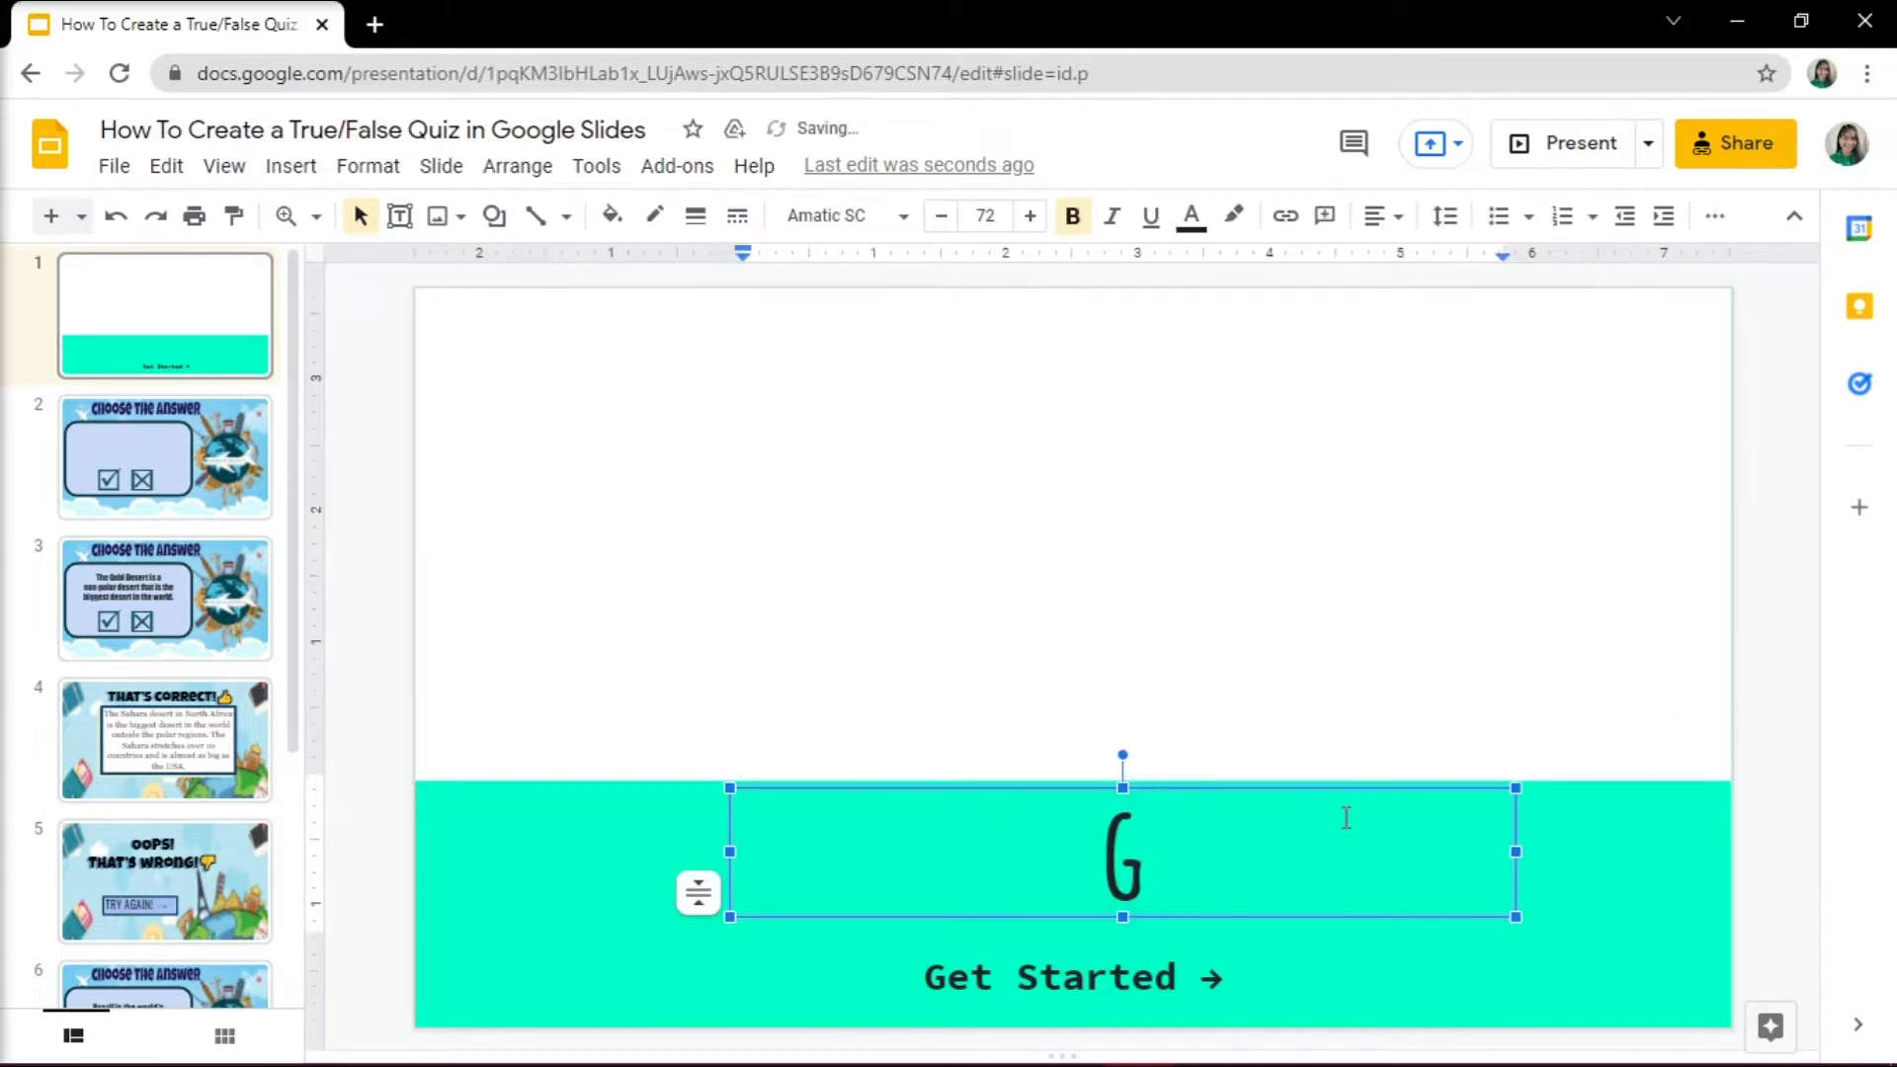
text(EOGRAPHY QUIZ)
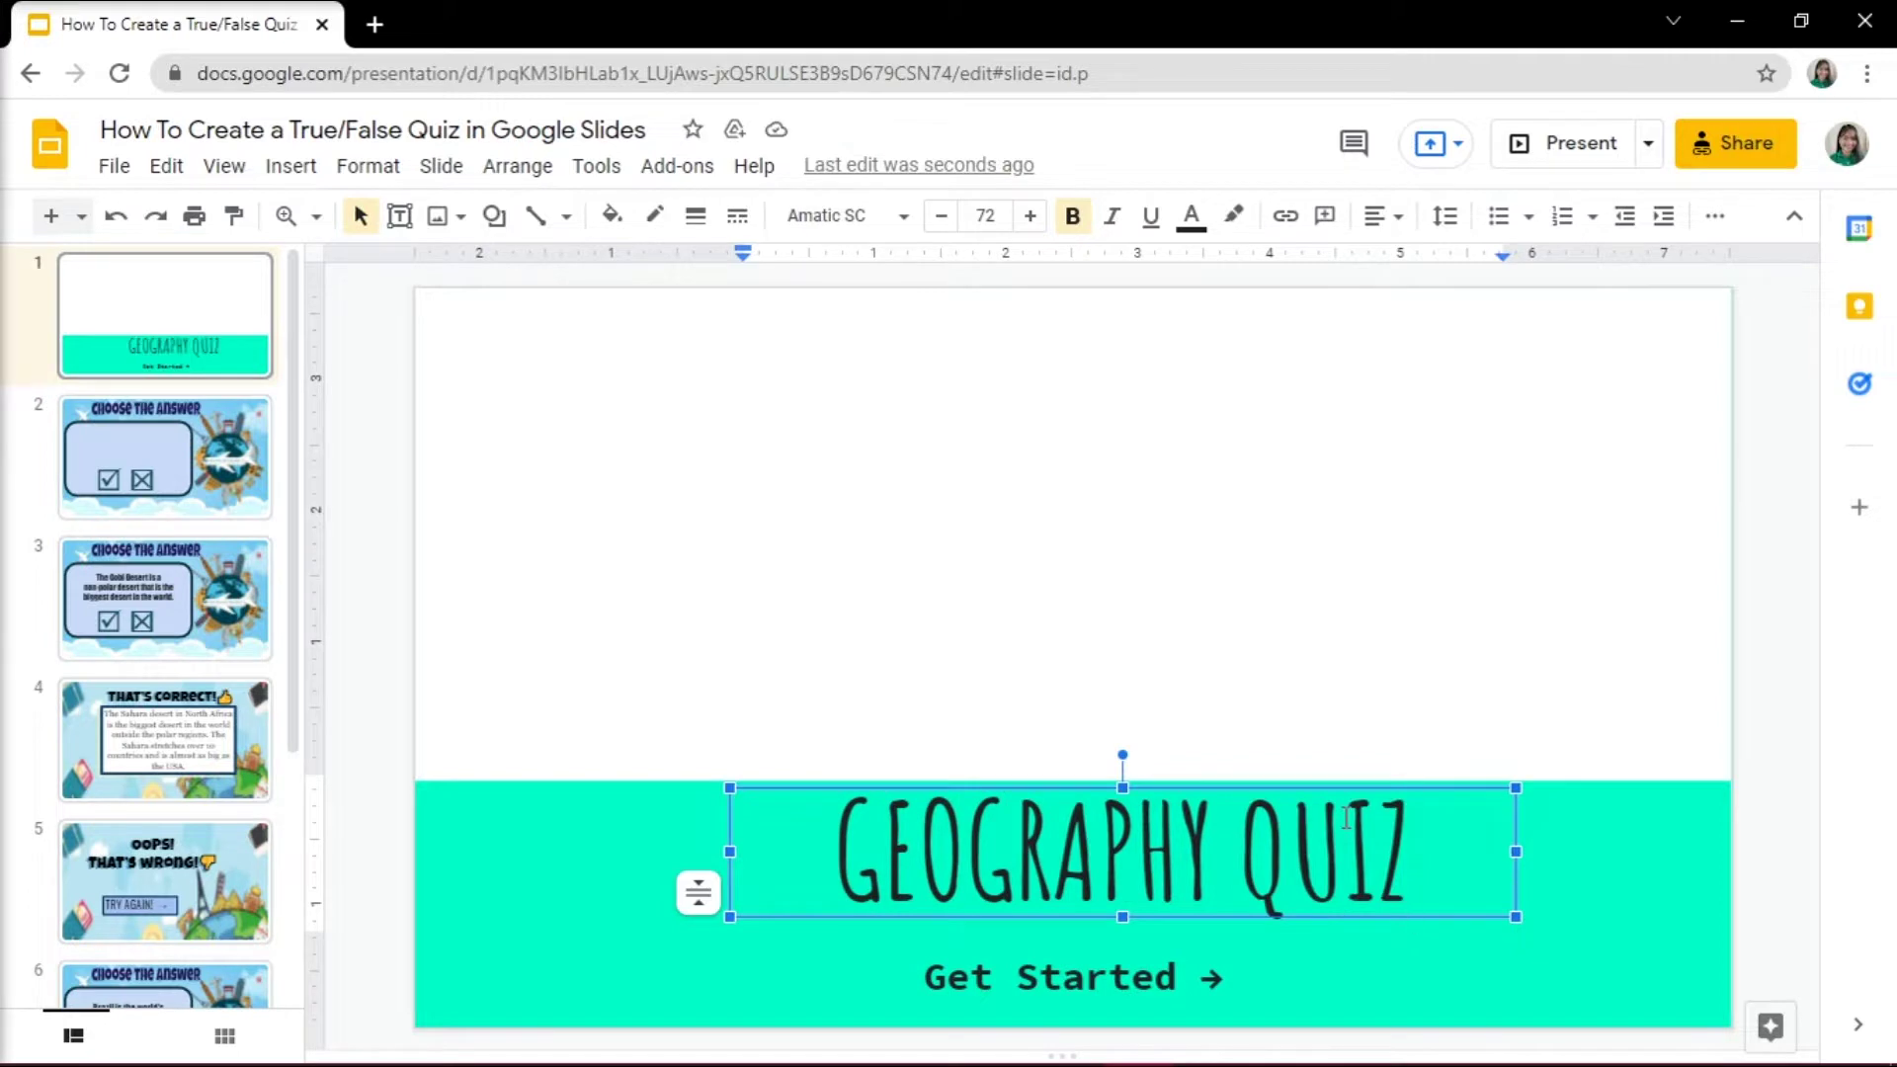
click(1218, 988)
click(1765, 863)
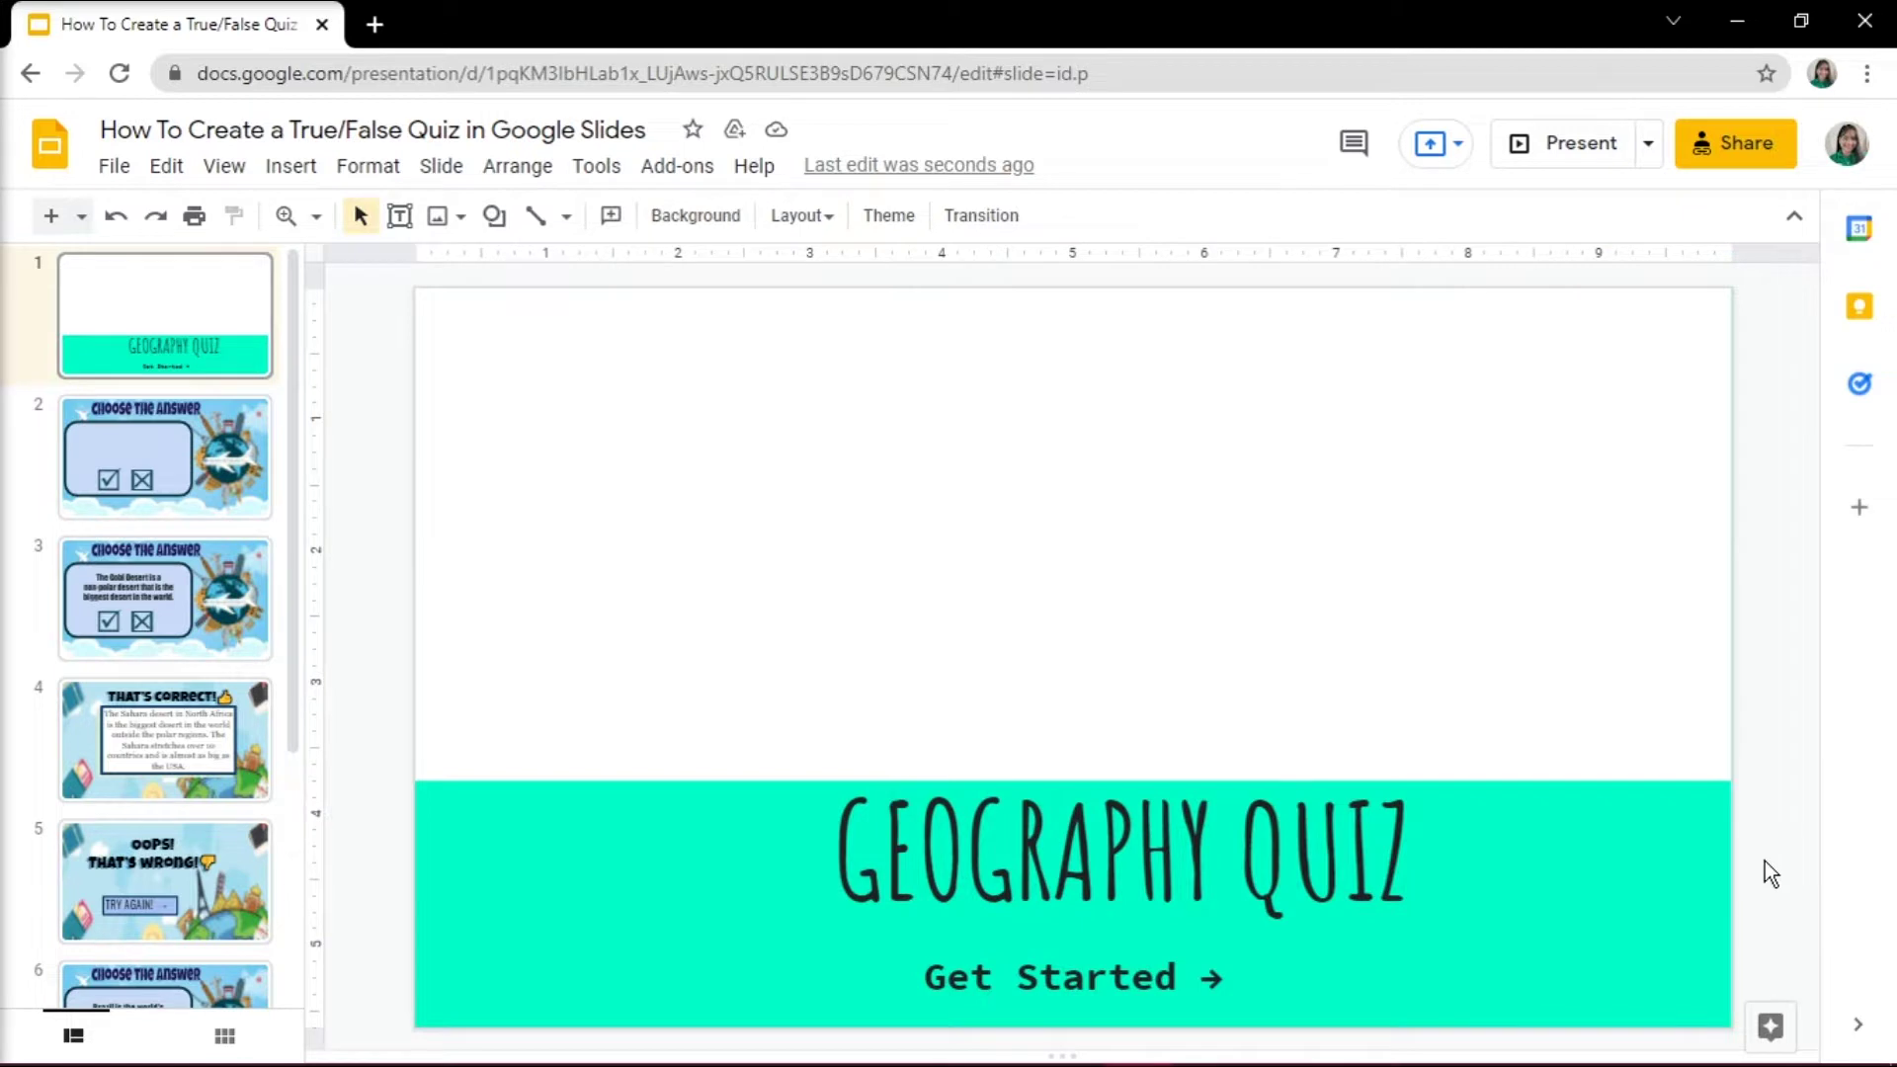
Step: Upload the Geography illustration from the computer and fit it to fill the white area above the green band
click(291, 168)
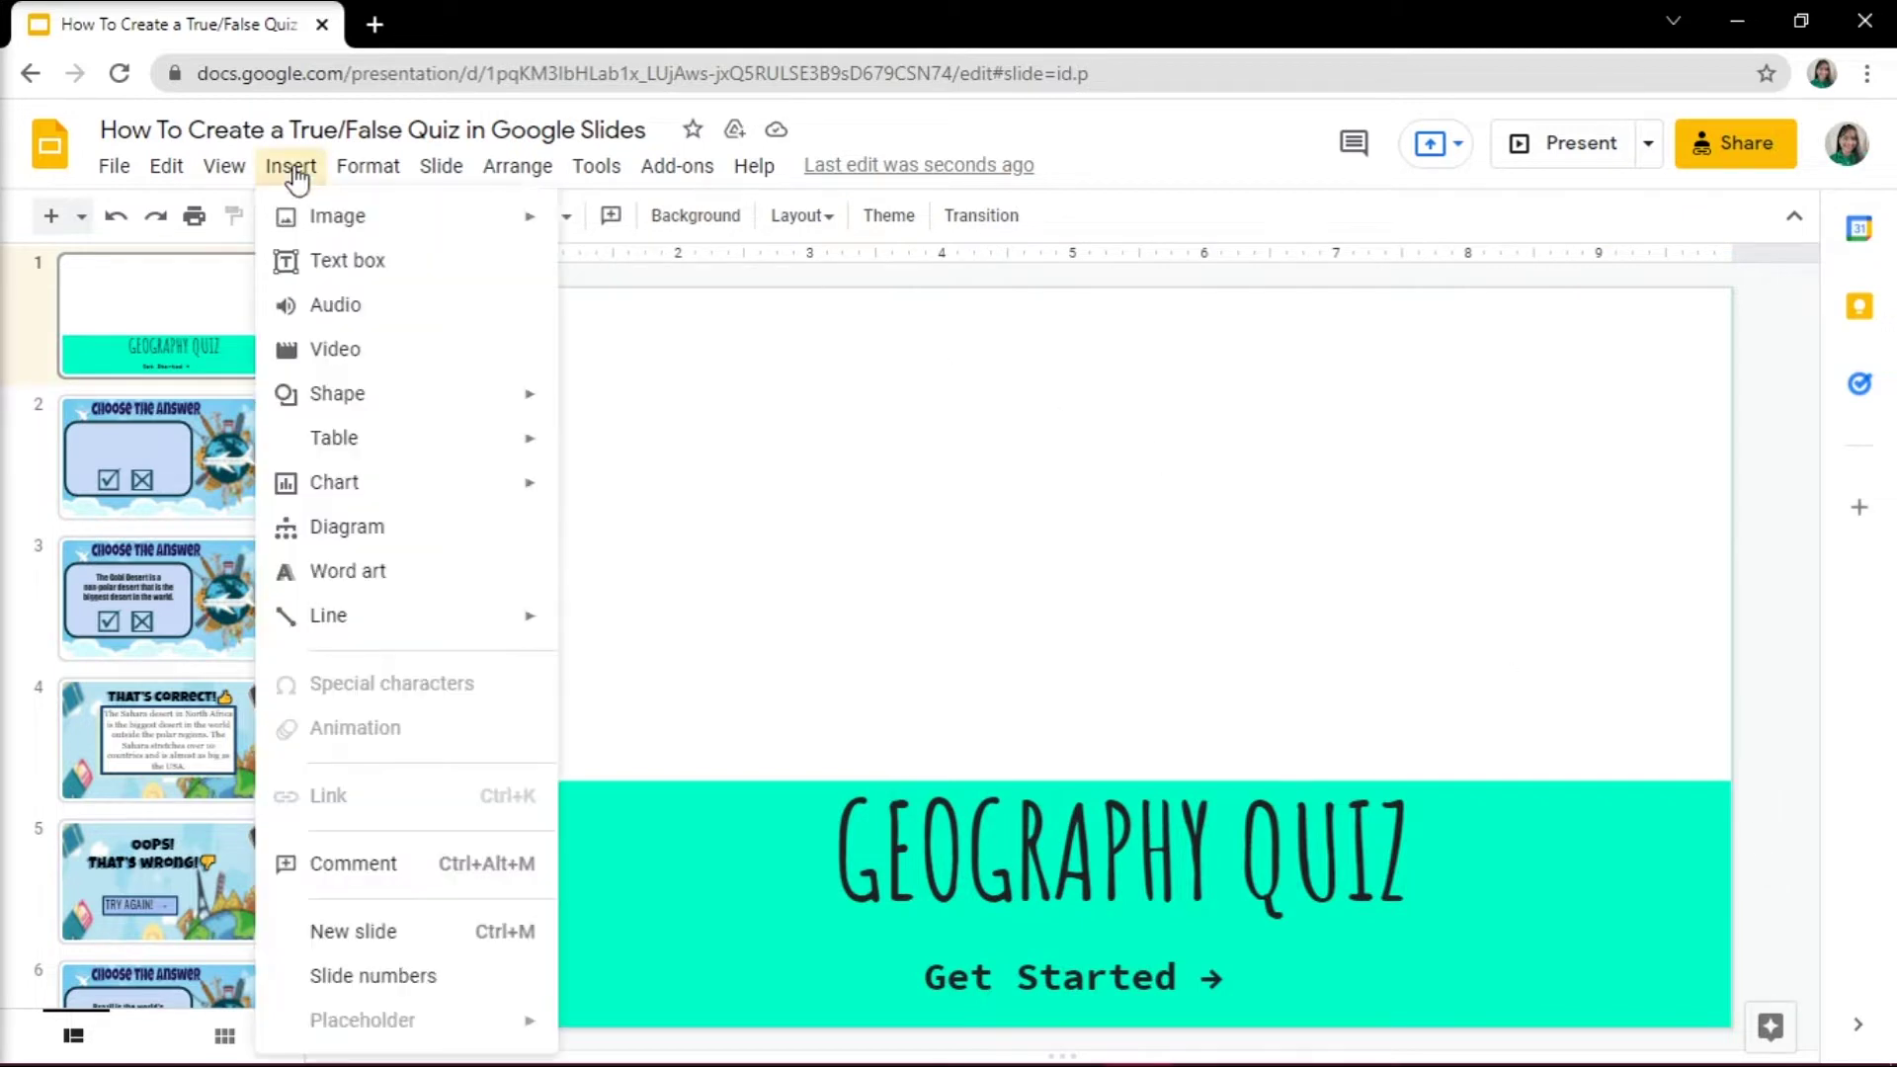
mouse_move(330, 224)
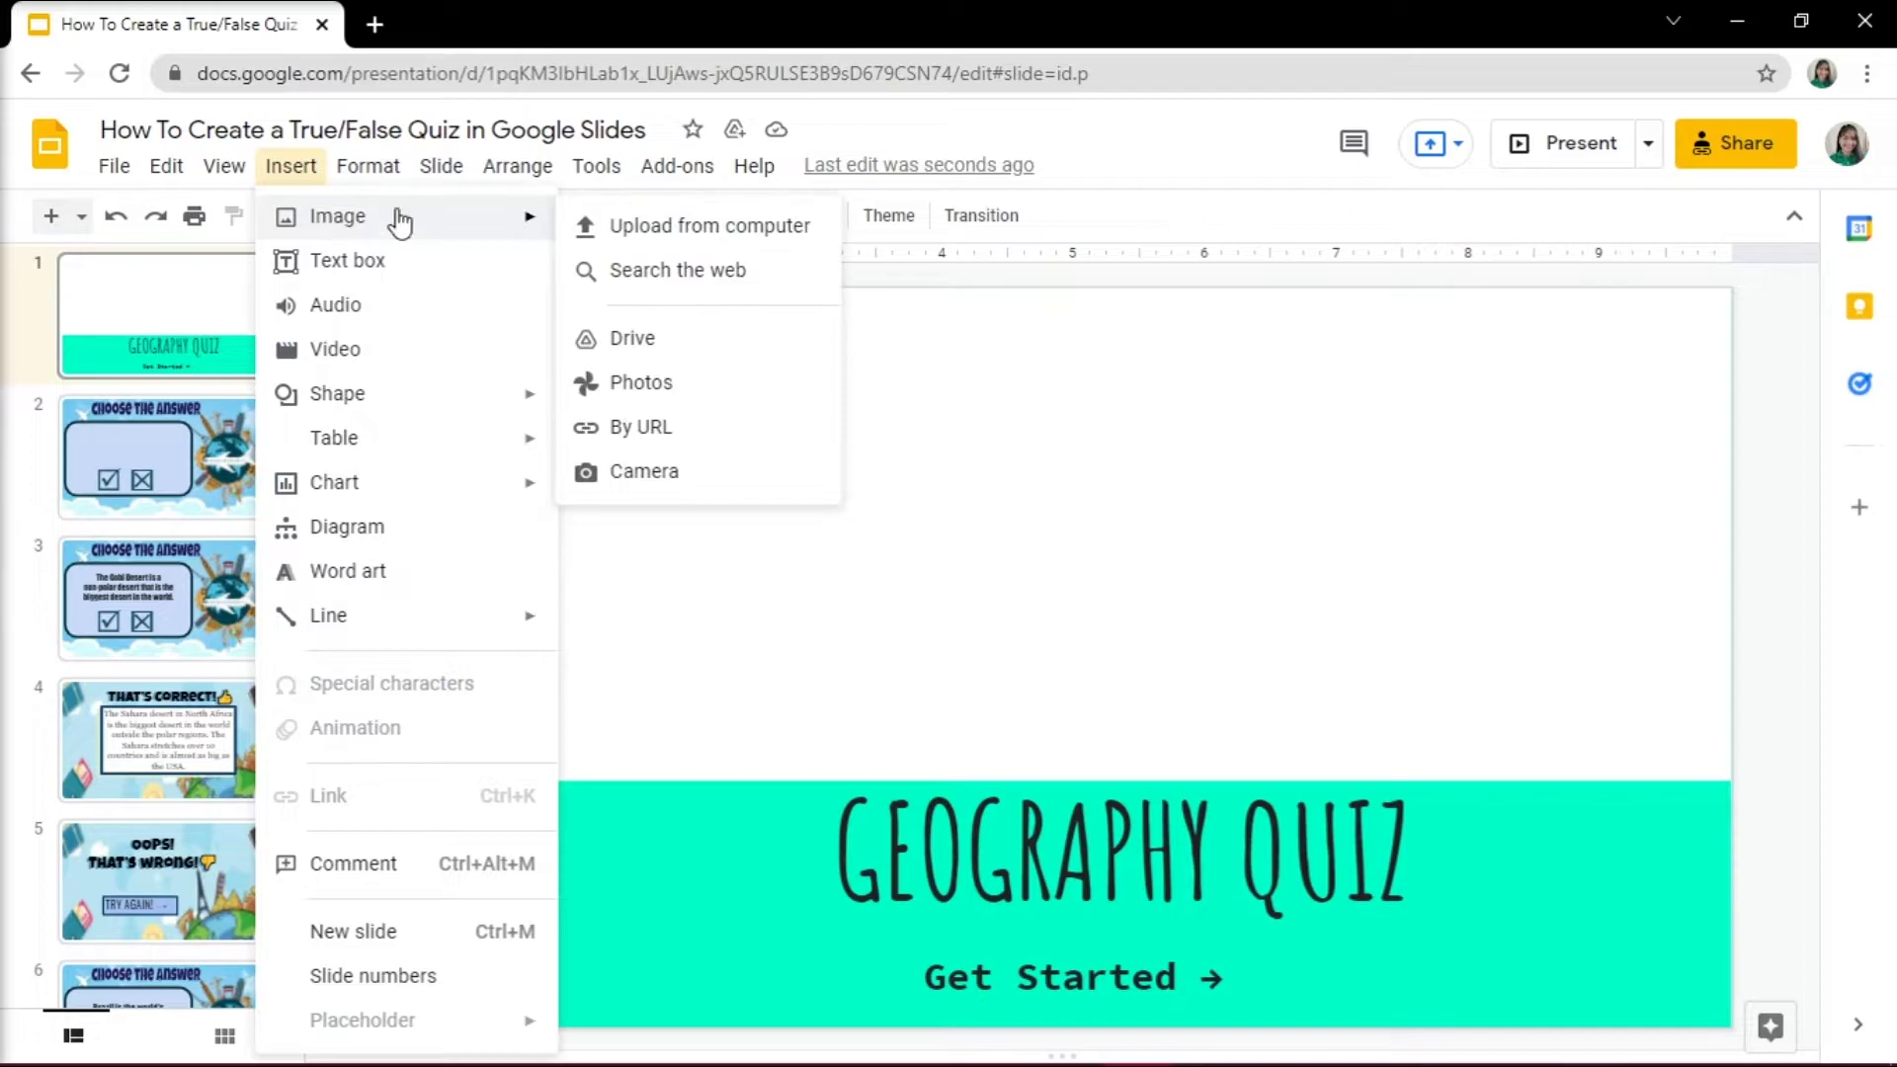
click(711, 229)
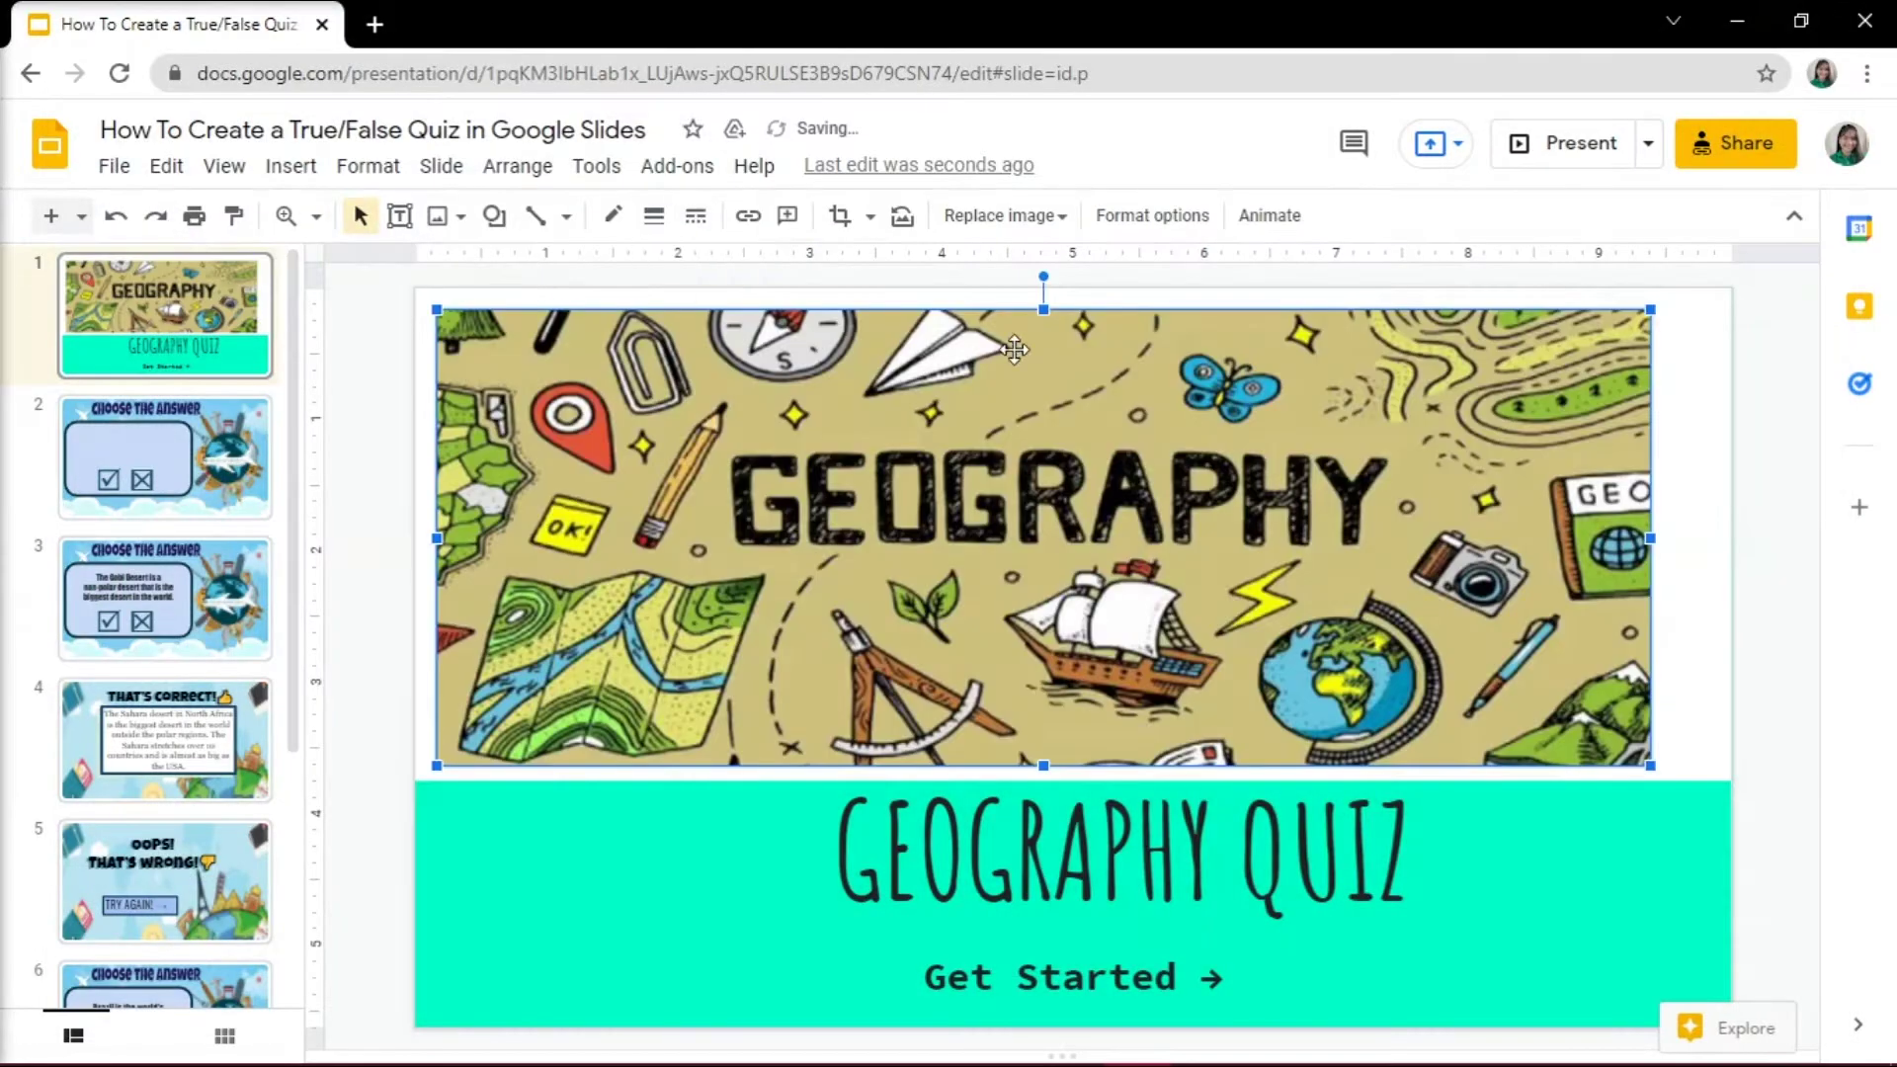
drag(1652, 761, 1731, 795)
drag(438, 554, 415, 555)
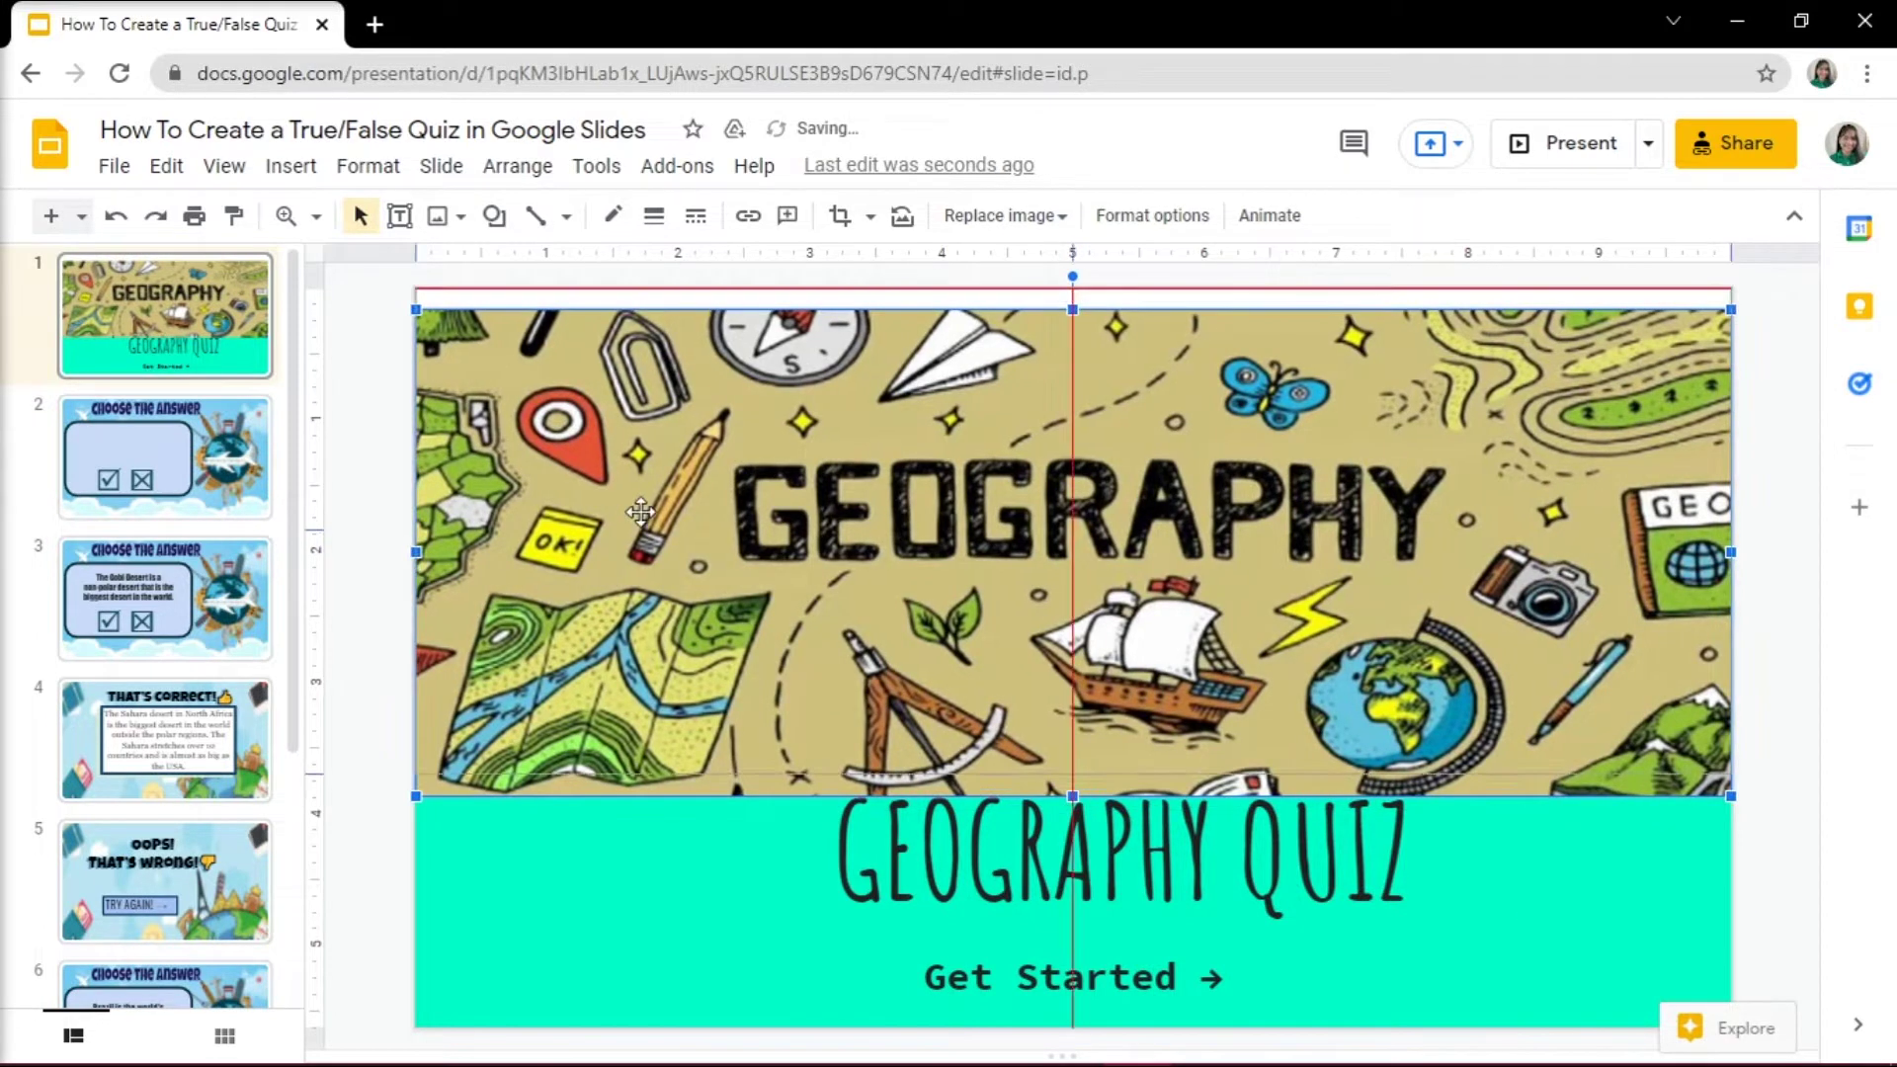
drag(644, 534, 644, 511)
drag(1073, 776, 1073, 783)
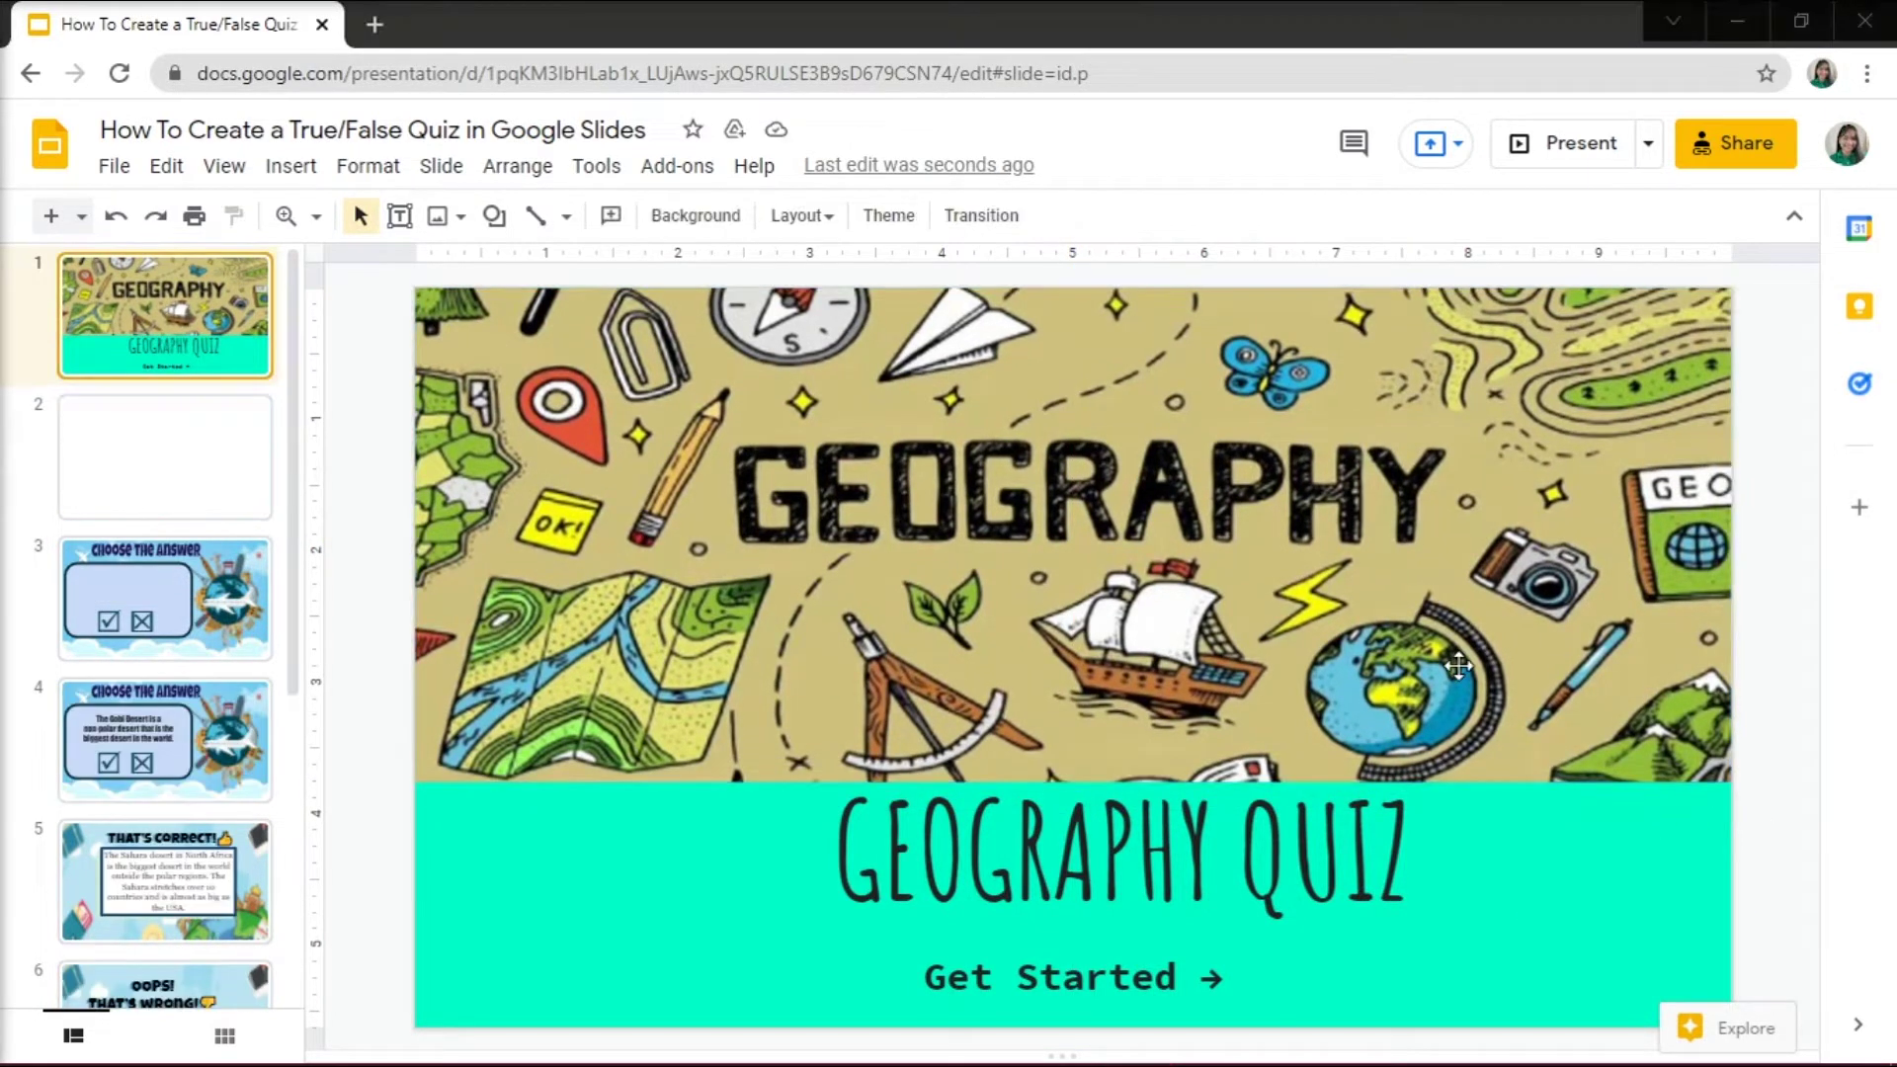
Step: Set the uploaded globe-and-landmarks travel picture as the background image of the blank second slide
click(115, 482)
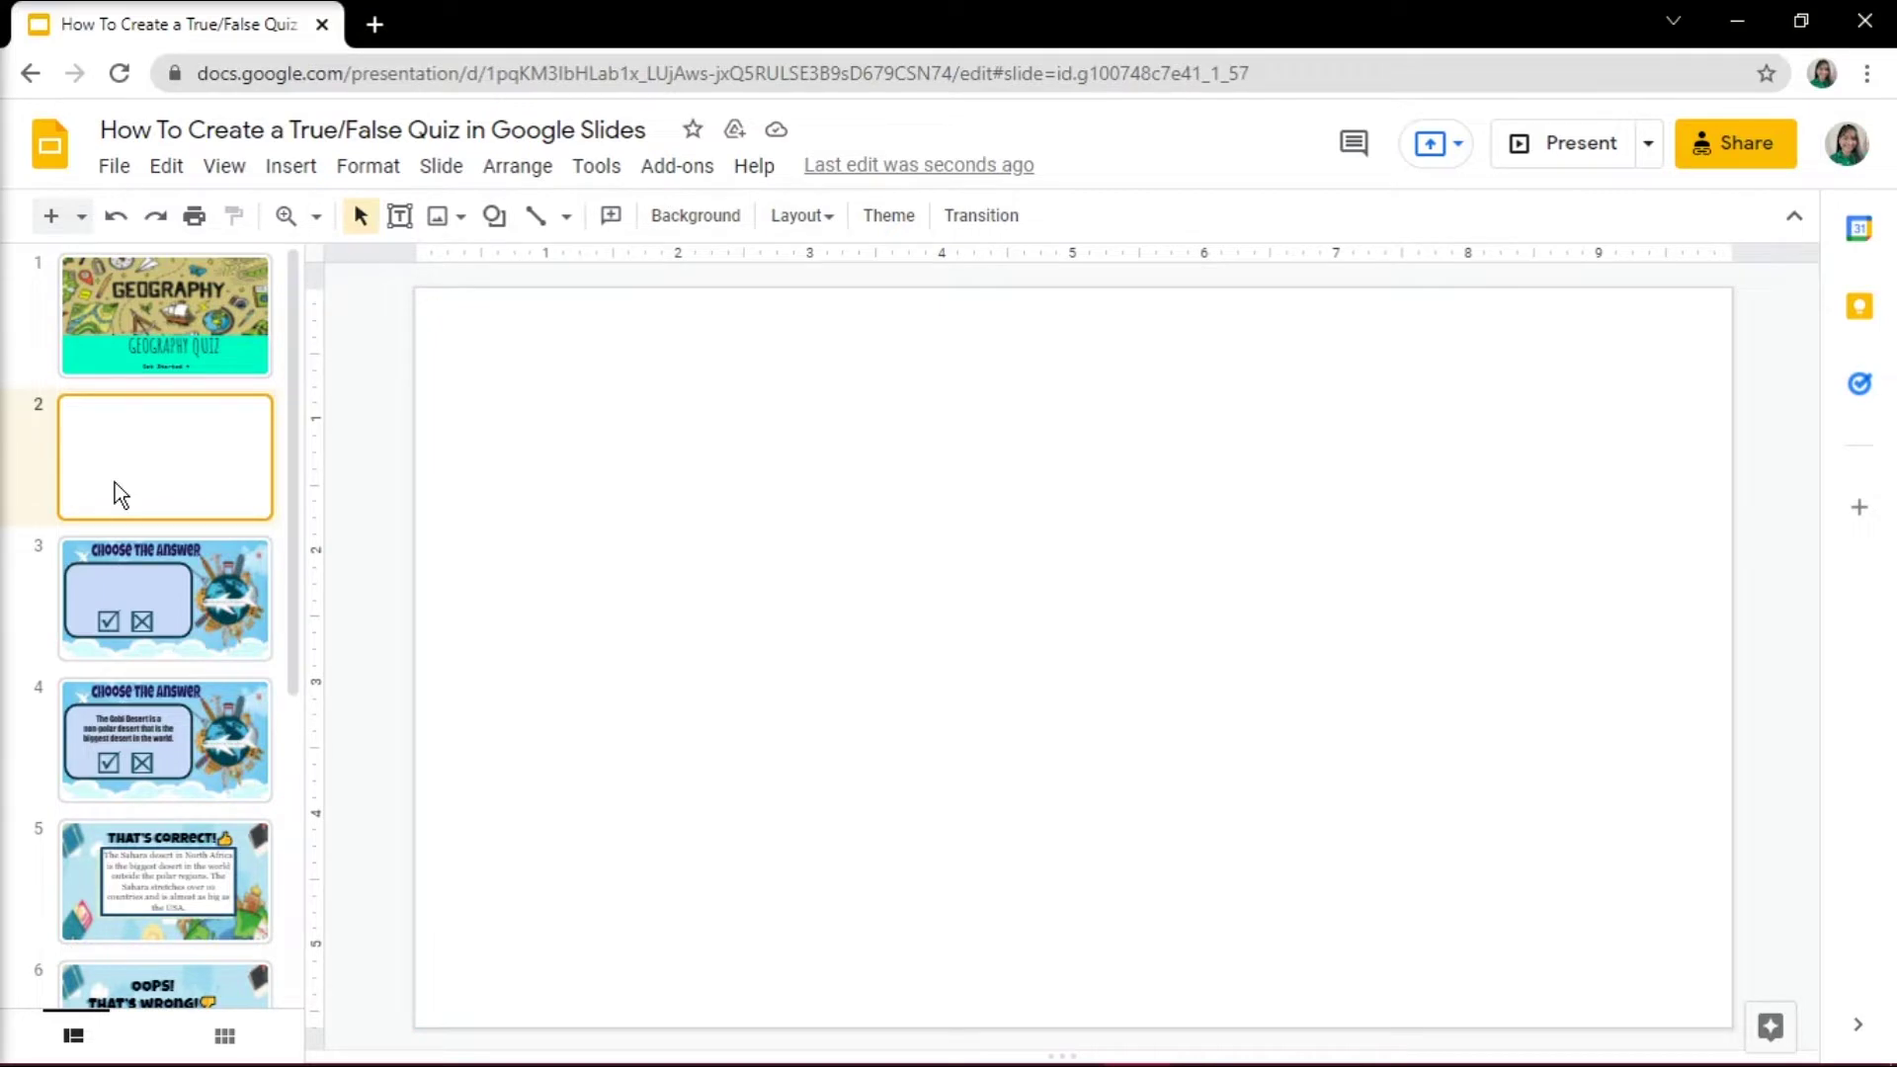
click(708, 217)
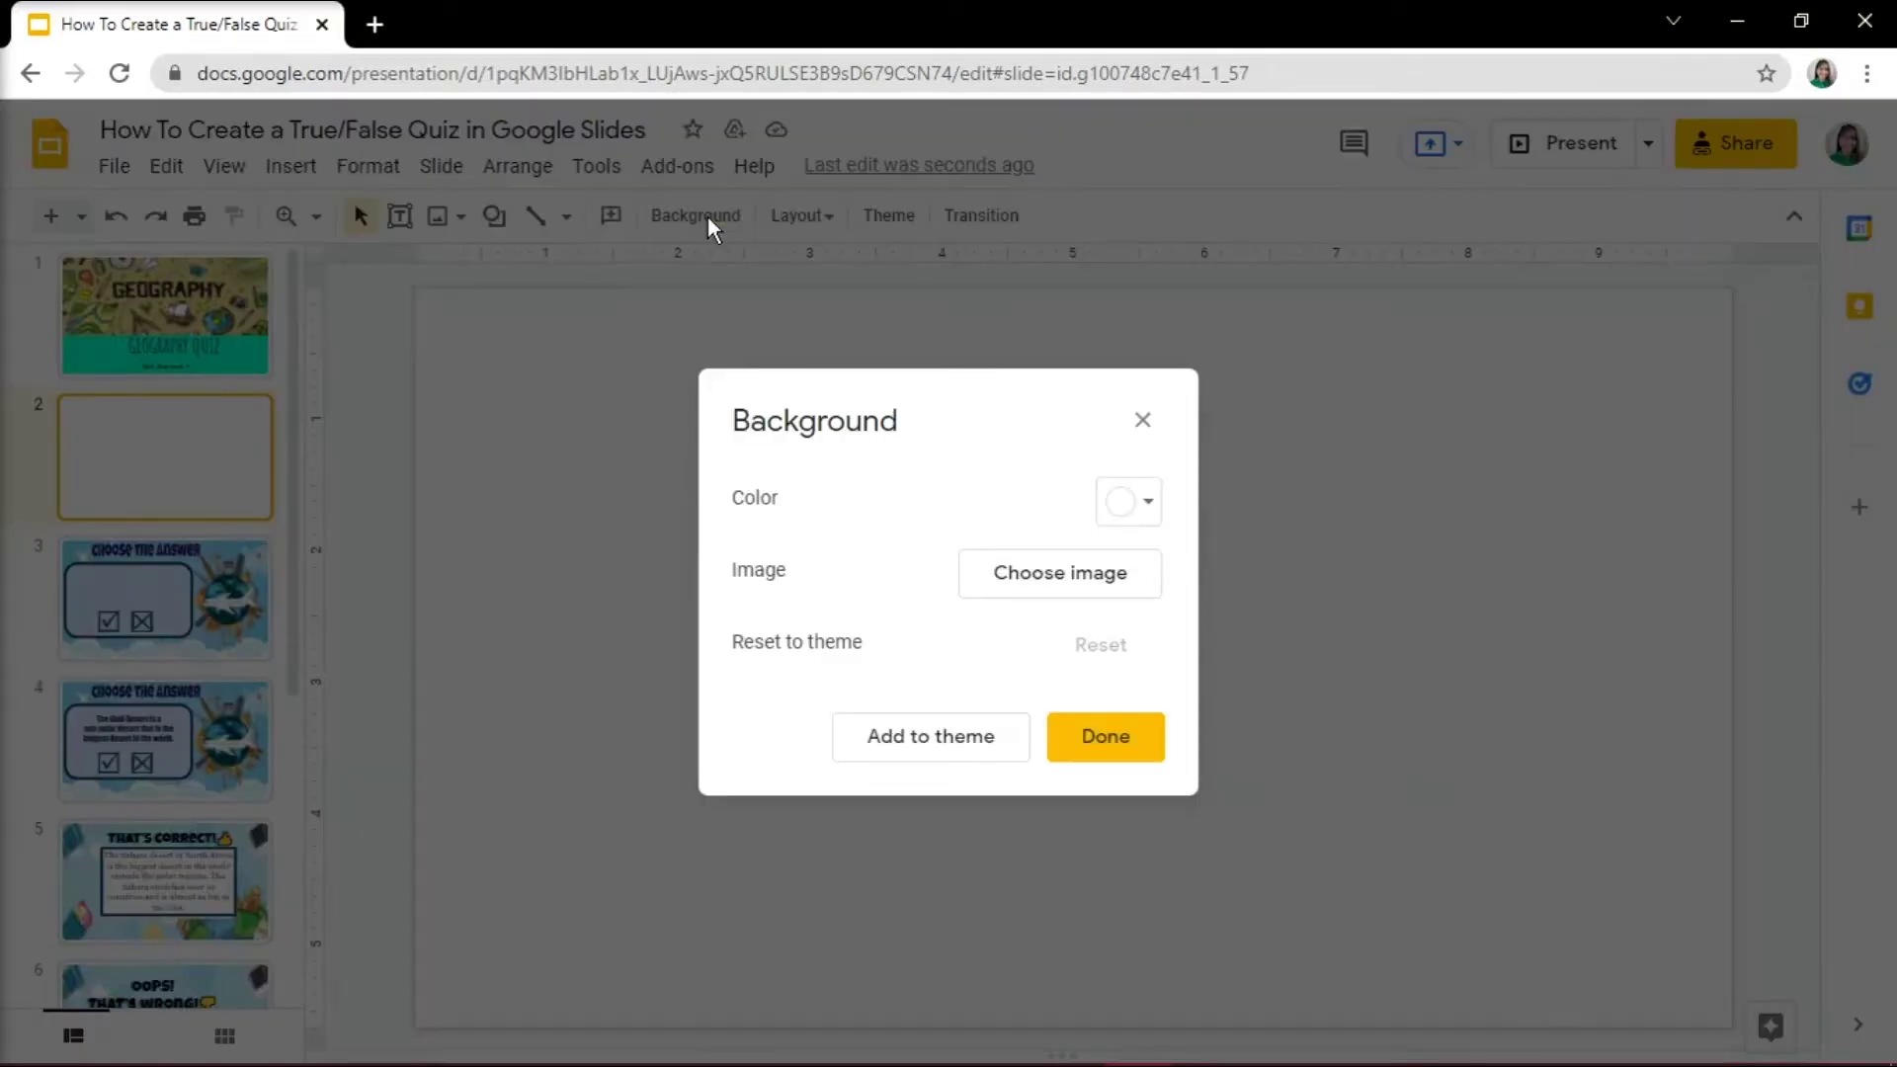
click(1015, 569)
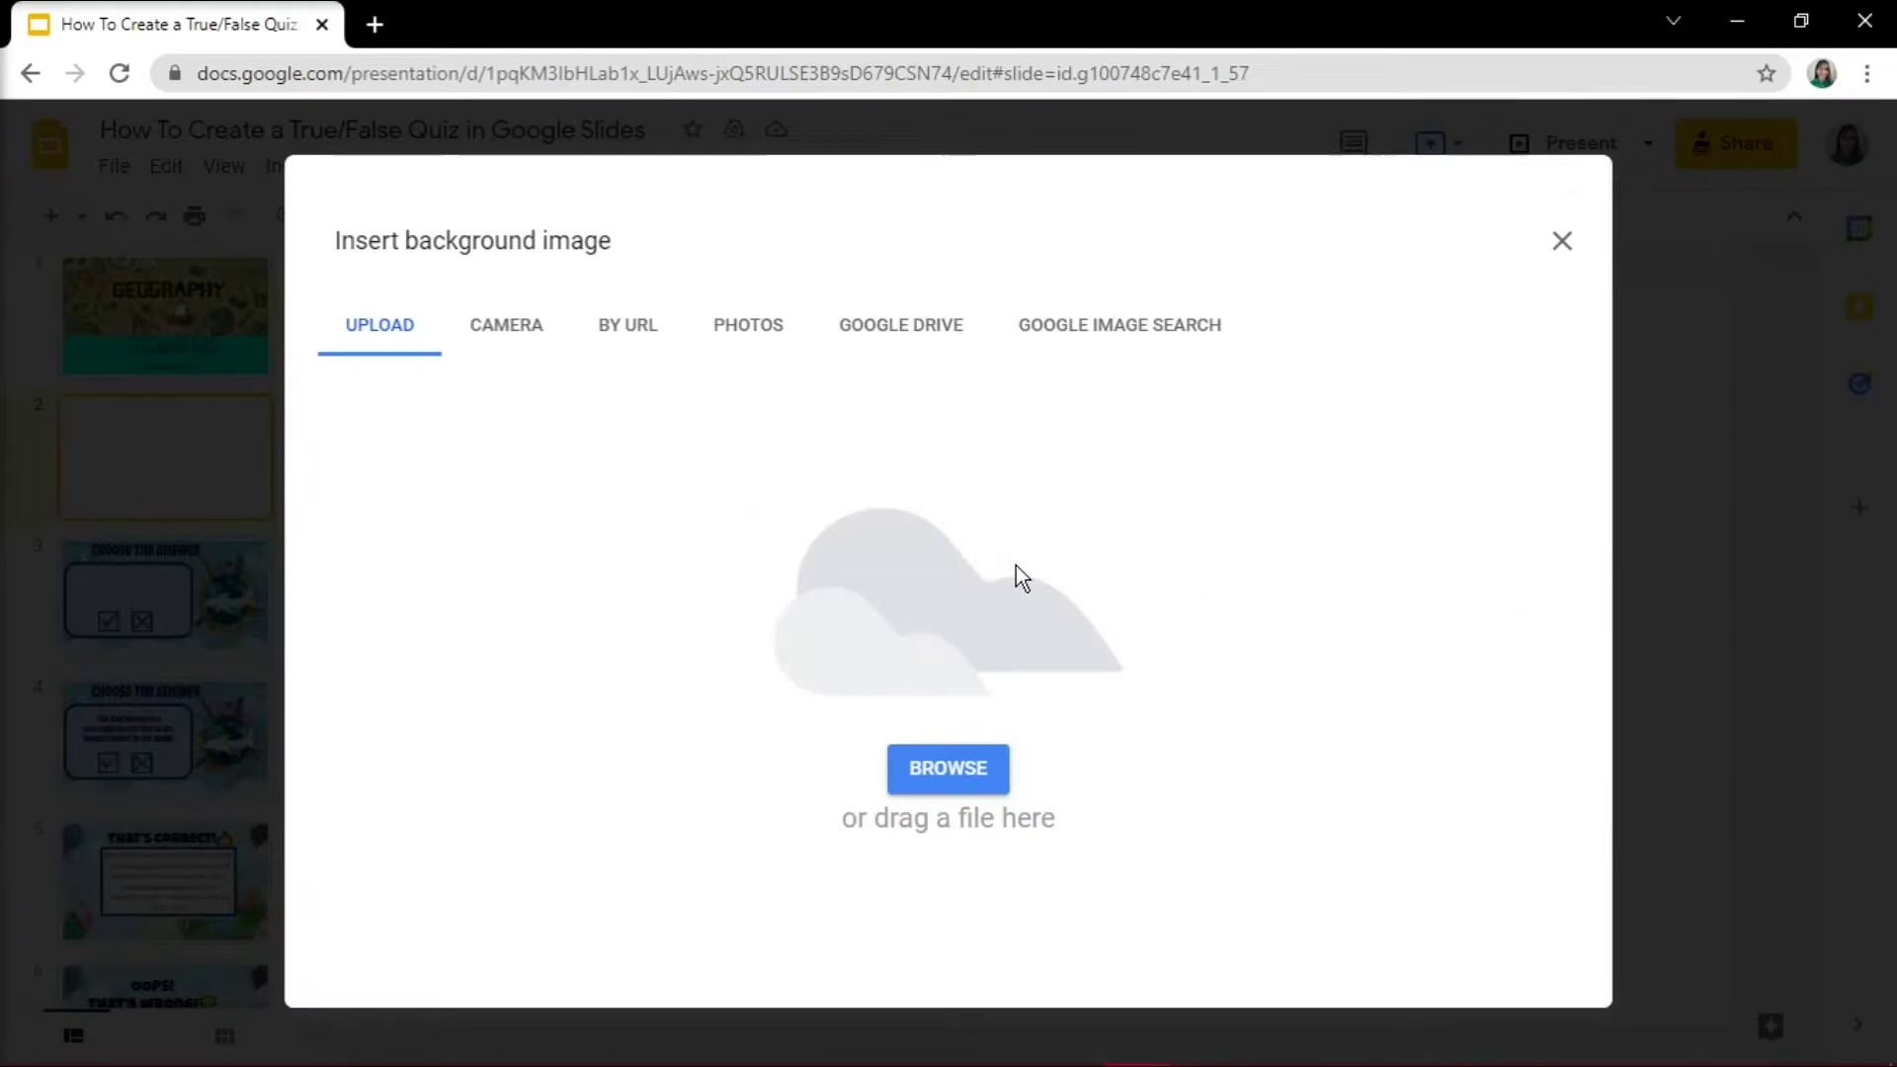
click(964, 775)
double_click(757, 330)
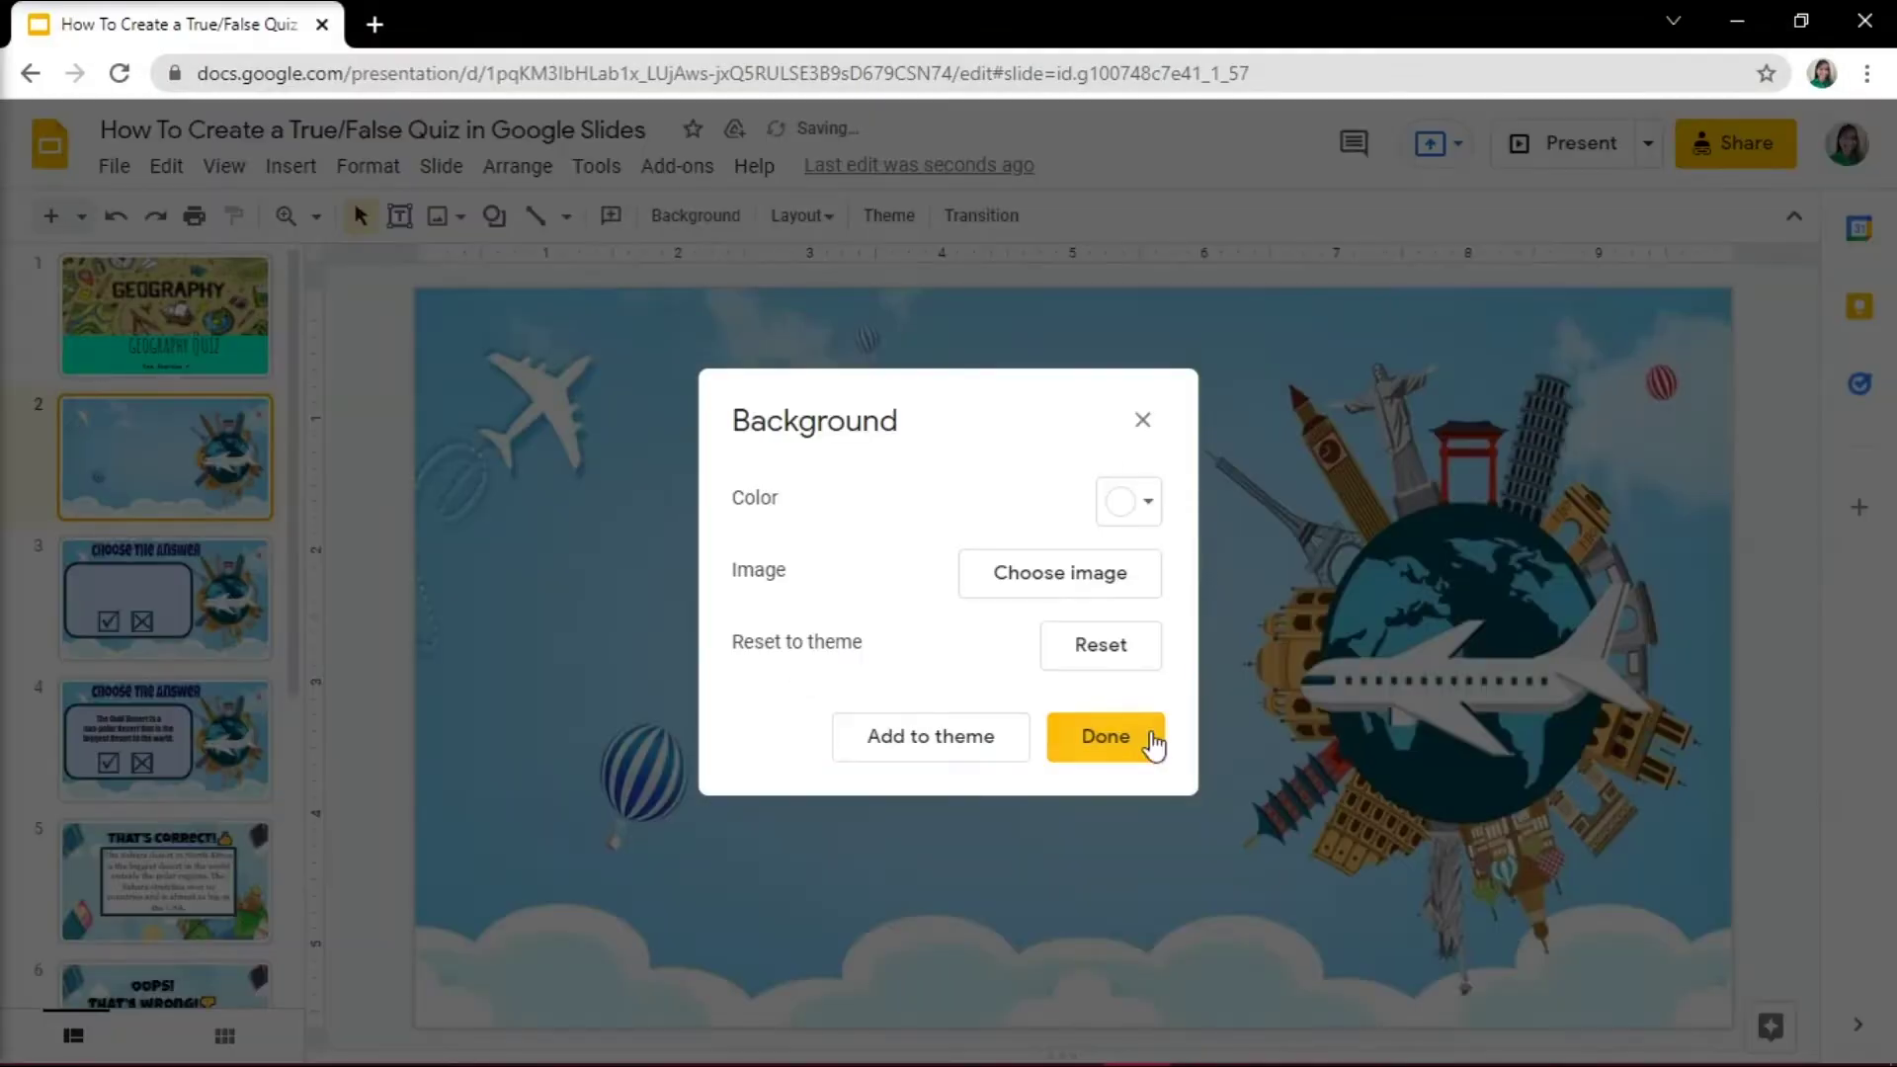
click(1144, 741)
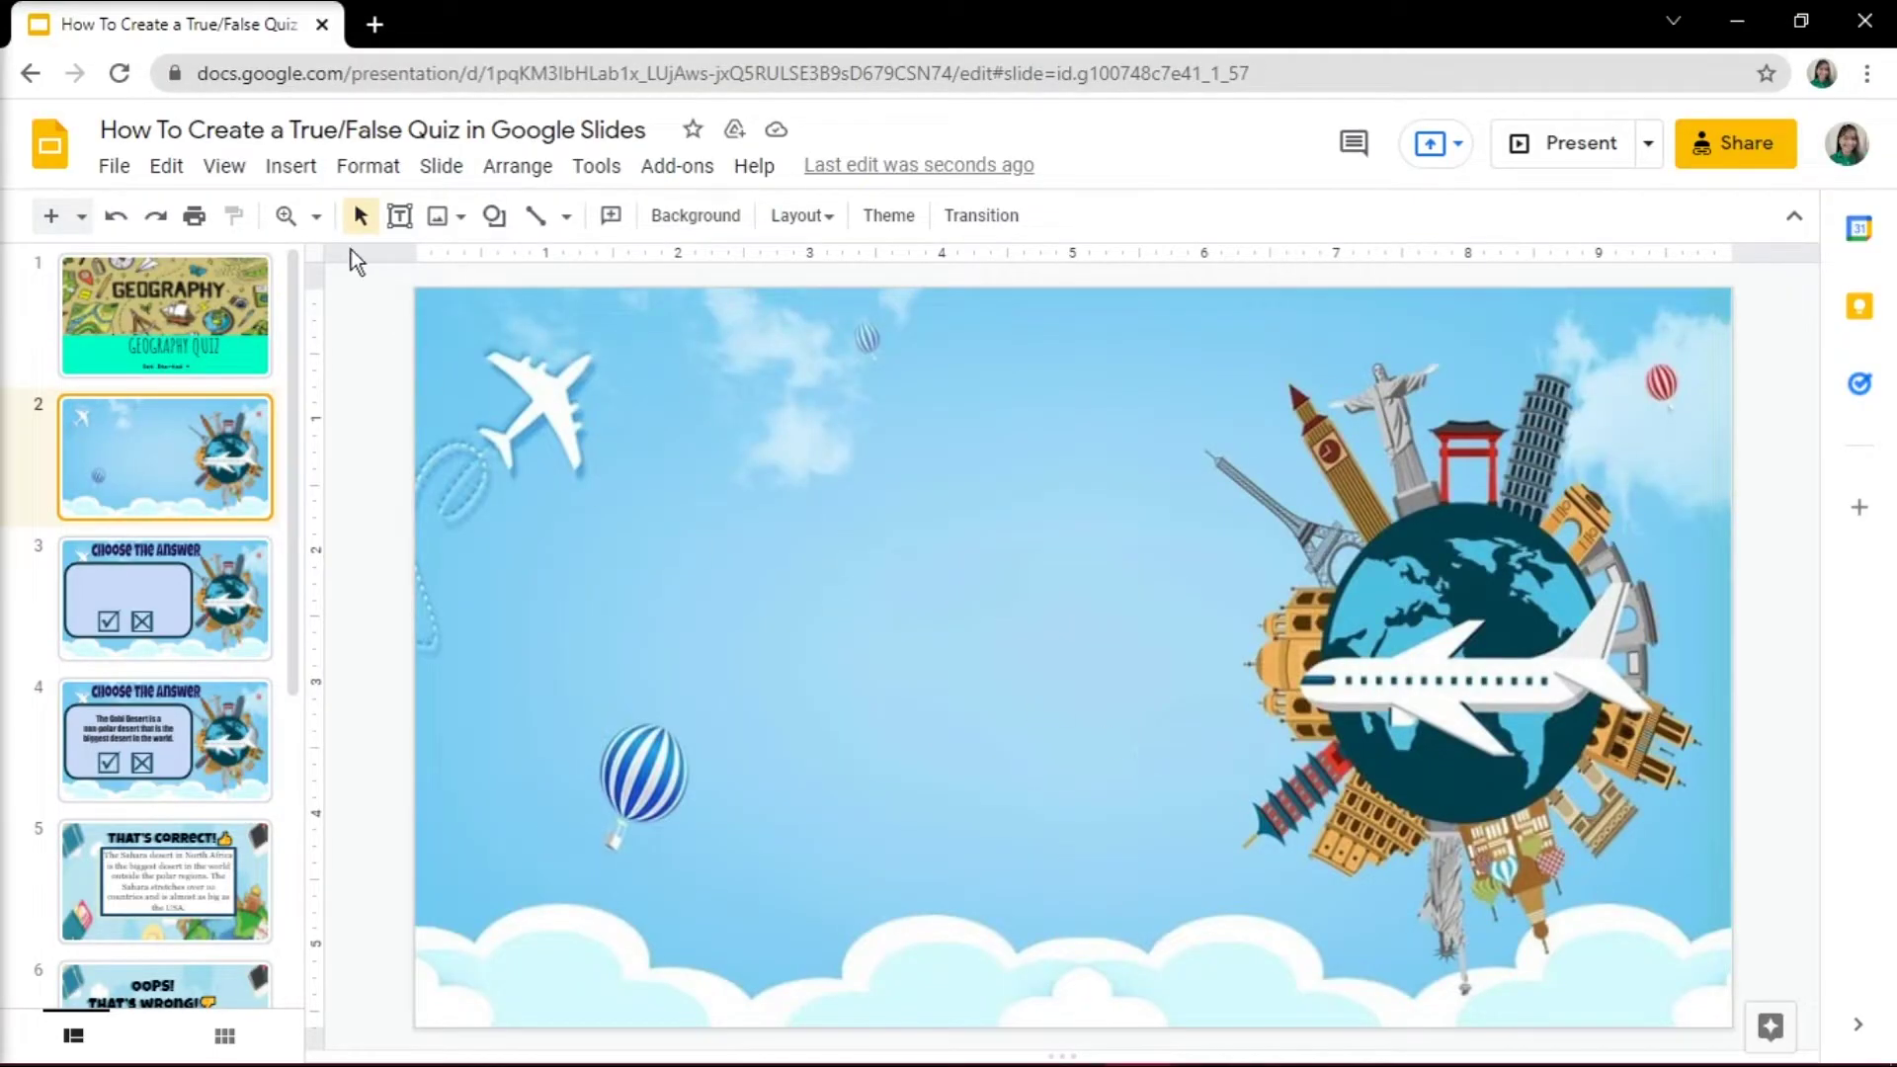
Step: Draw a rounded rectangle about 4.3 by 2.3 inches on the second slide, beside the globe
click(308, 178)
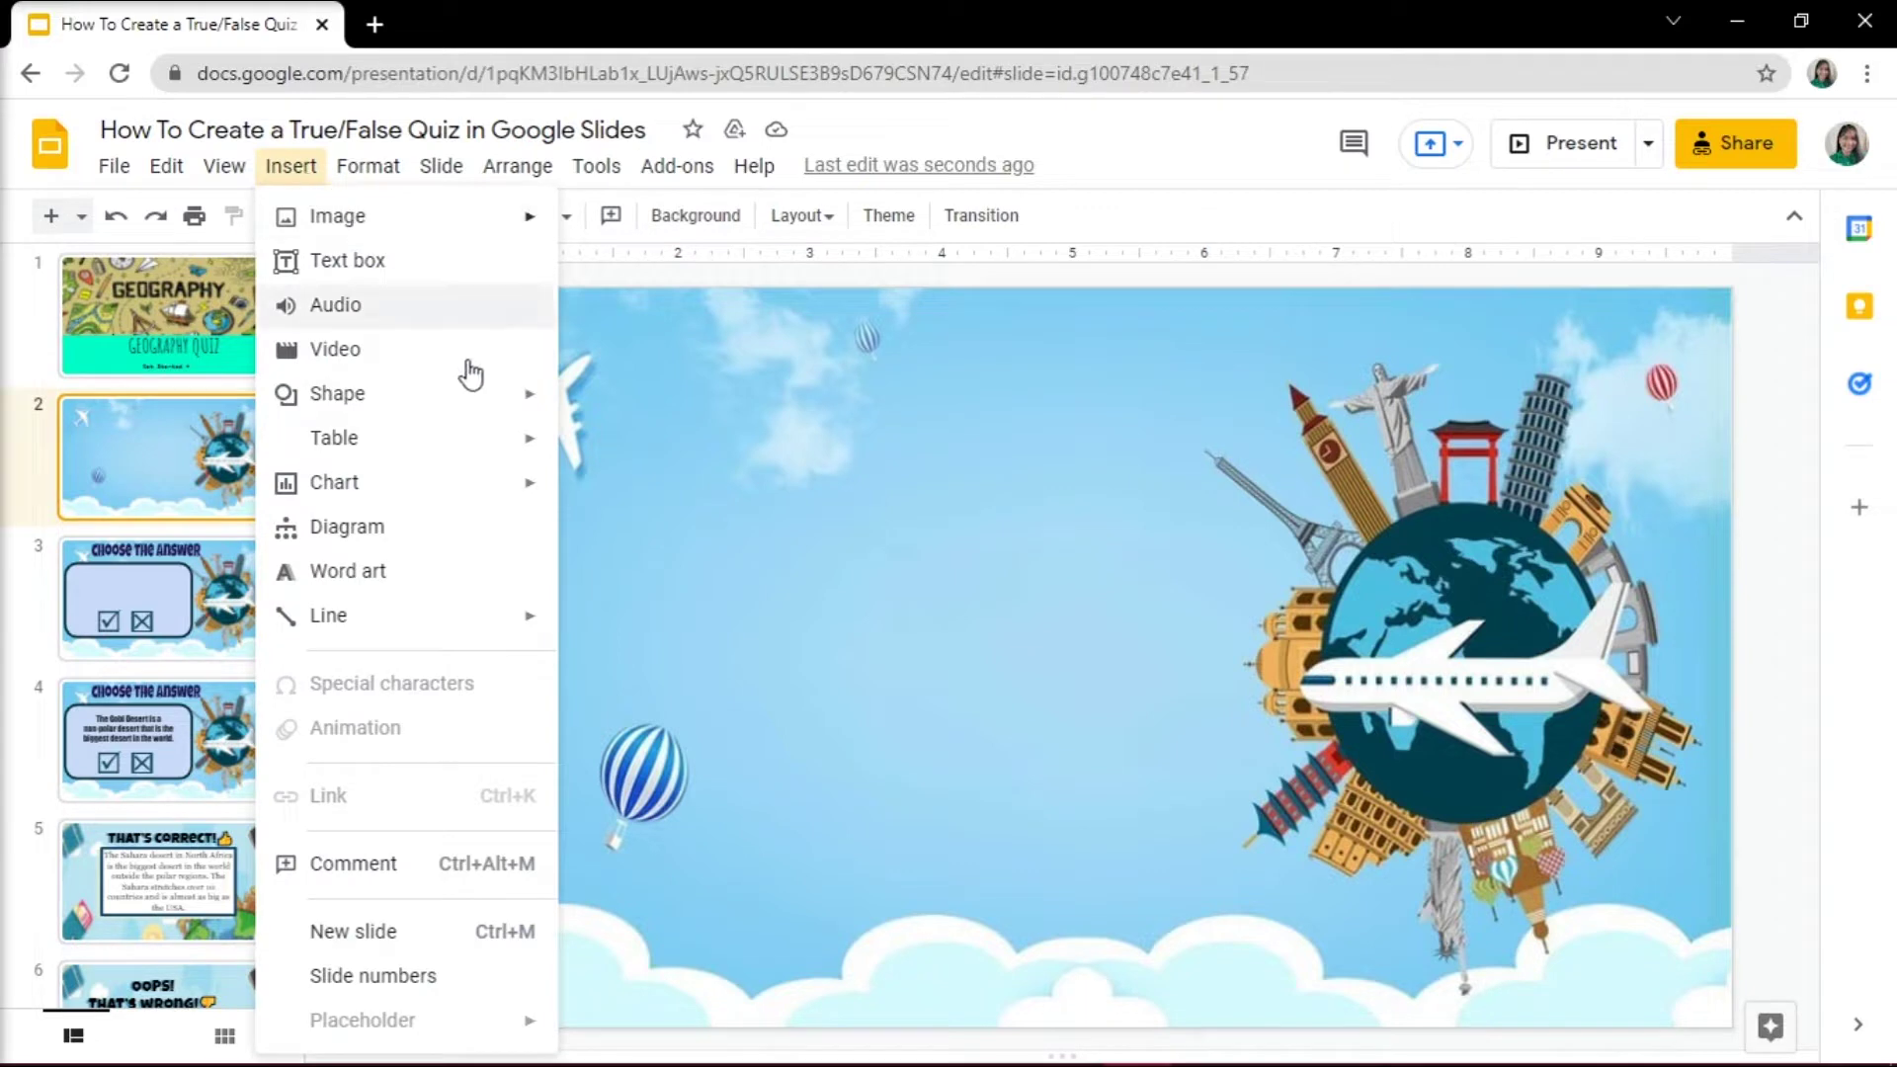
mouse_move(473, 402)
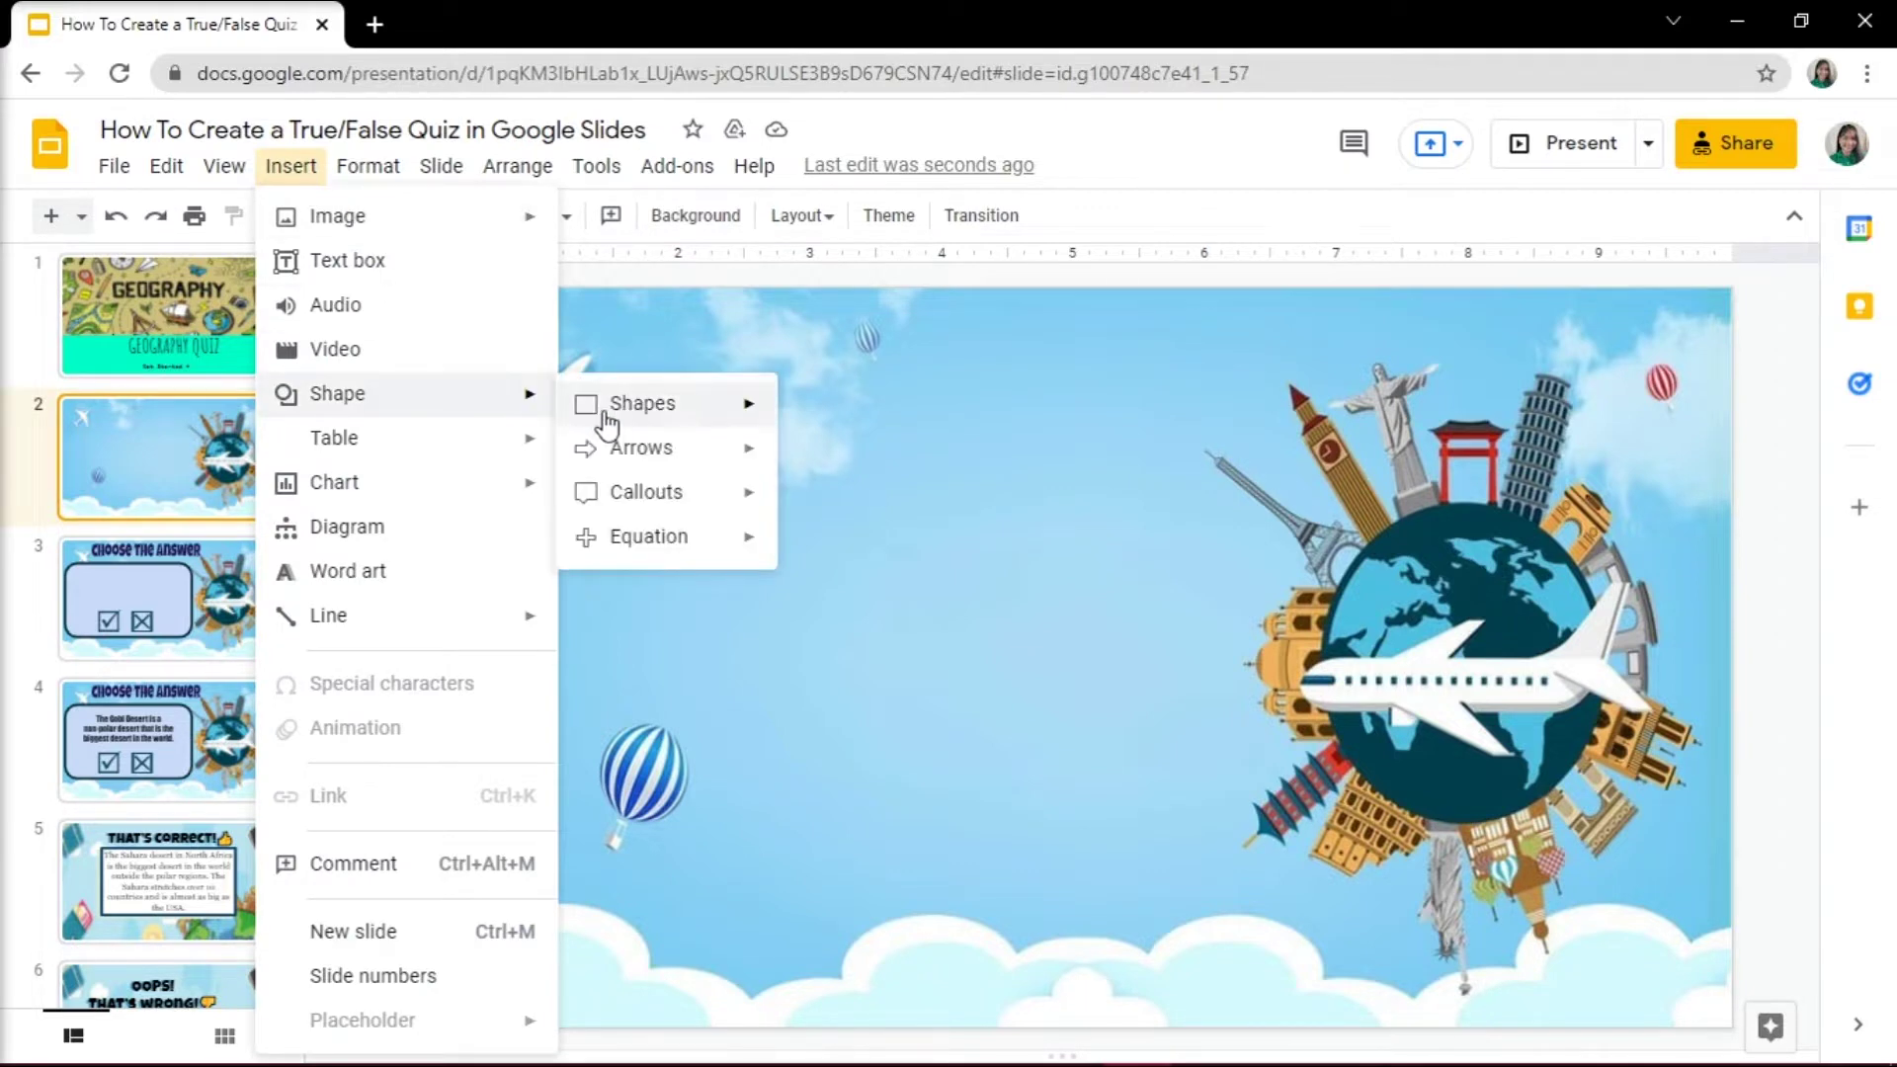
mouse_move(598, 405)
click(833, 415)
drag(582, 457, 1154, 759)
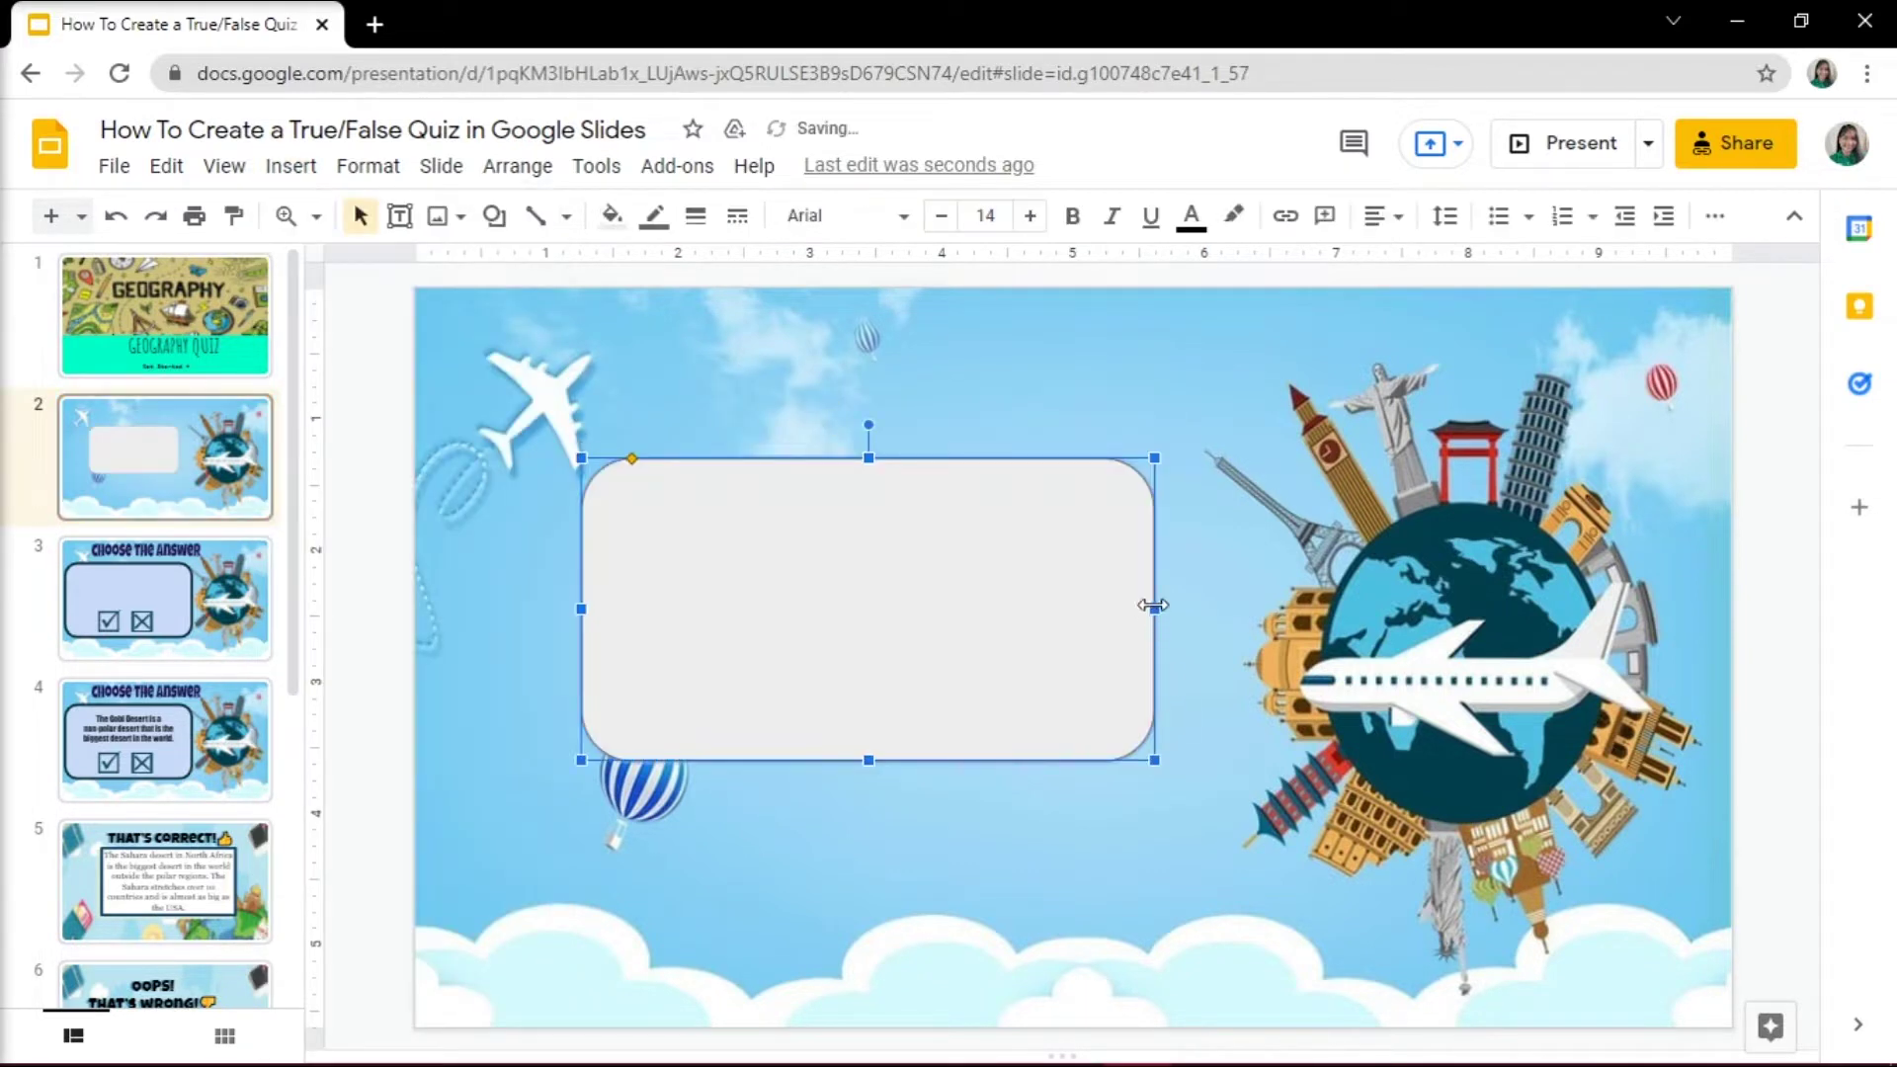
Step: Enlarge the rounded rectangle to about 6 by 3.5 inches and position it between the slide's edge and the globe
drag(1154, 606, 1208, 606)
drag(692, 549, 588, 510)
drag(1102, 719, 1215, 842)
drag(1025, 721, 1006, 741)
drag(1196, 859, 1241, 895)
drag(979, 735, 969, 728)
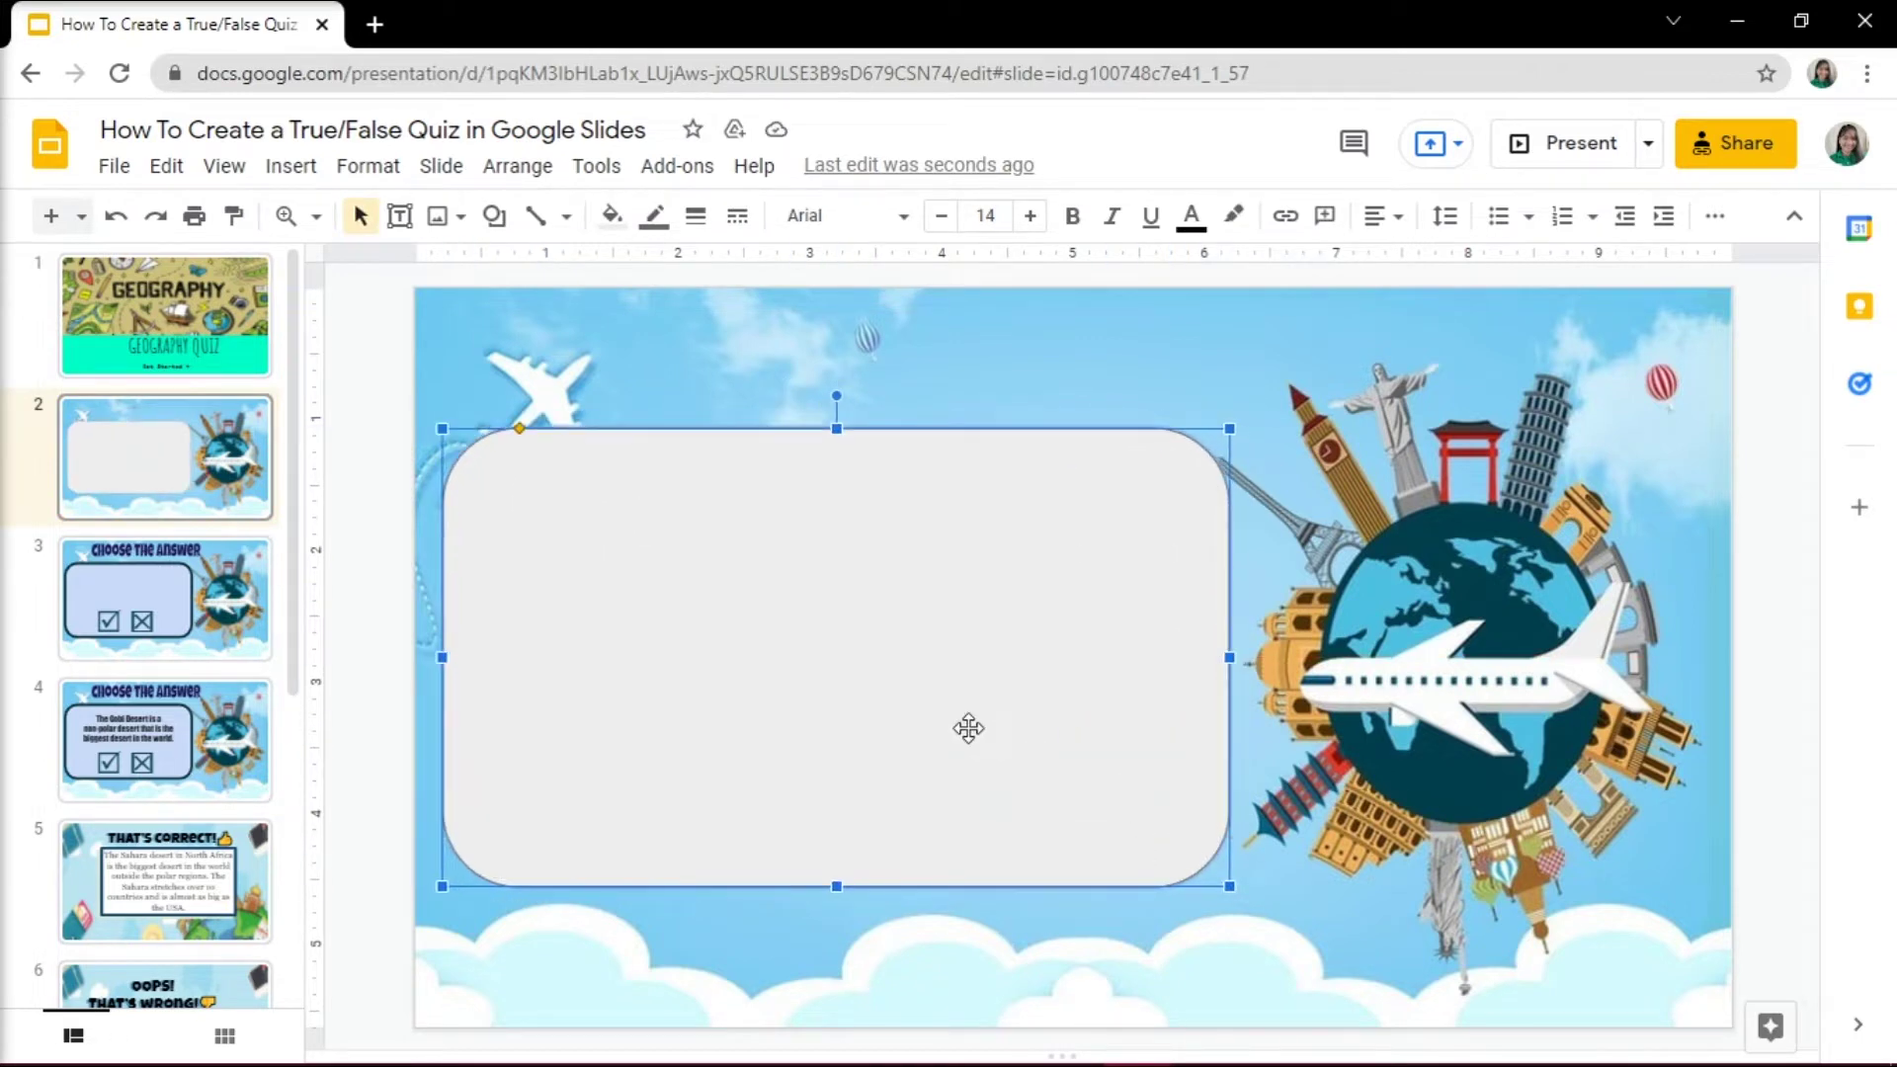
Step: Give the rounded rectangle a thick dark blue border and a light blue fill
click(611, 217)
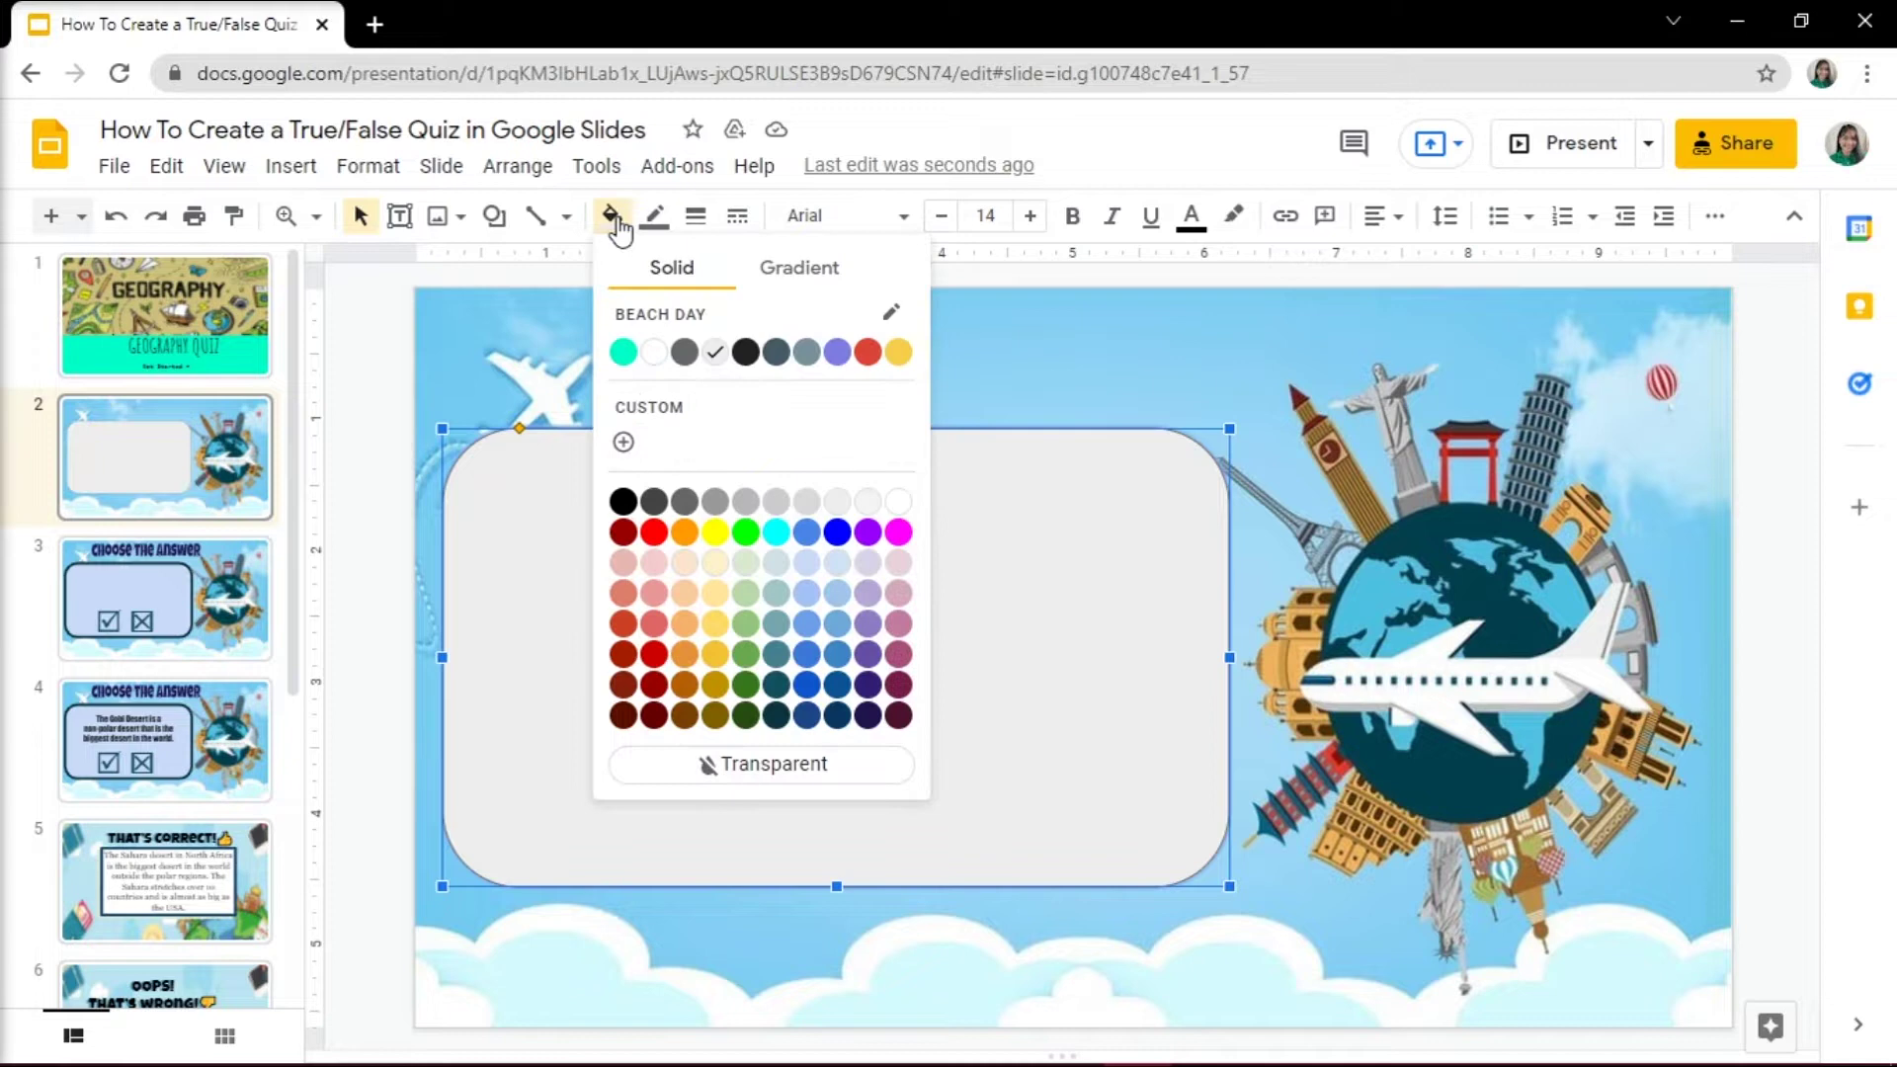
click(654, 216)
click(880, 663)
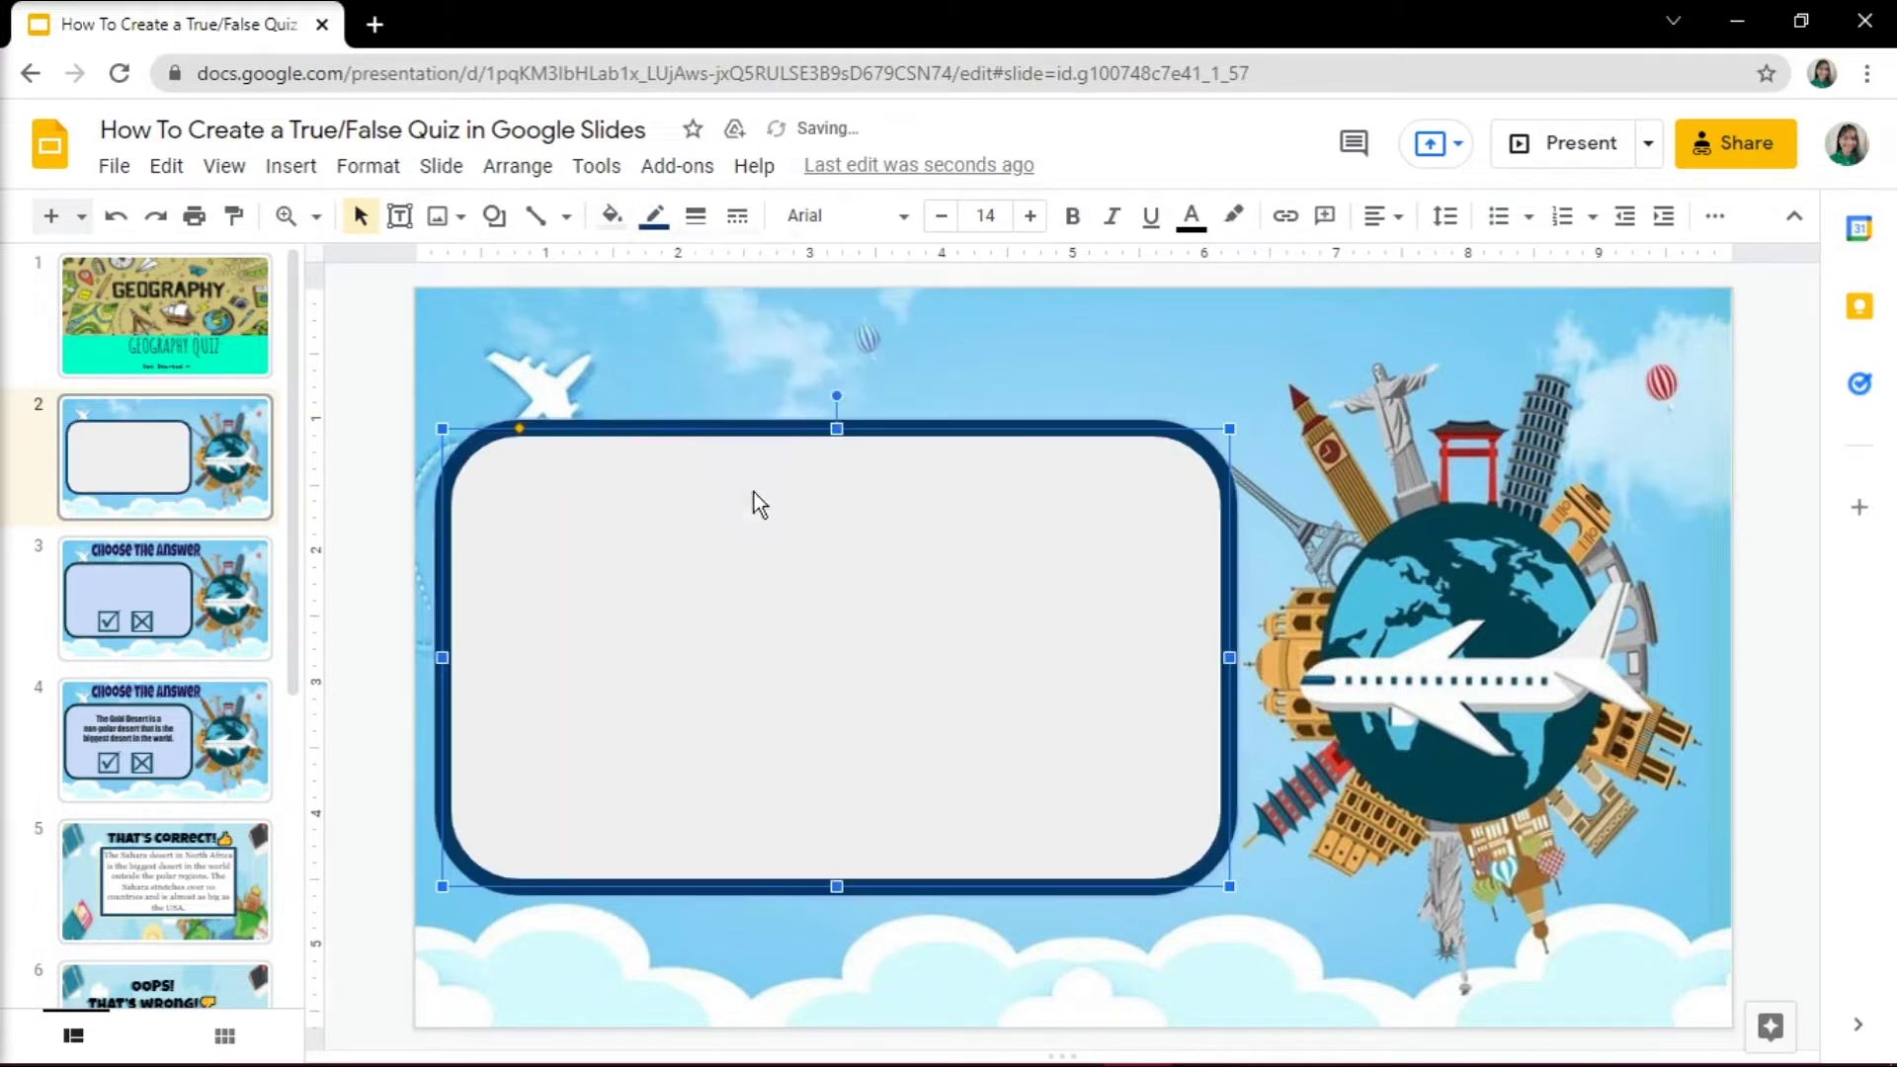
click(614, 215)
click(780, 496)
click(613, 215)
click(803, 502)
click(614, 215)
click(838, 496)
click(614, 215)
click(814, 560)
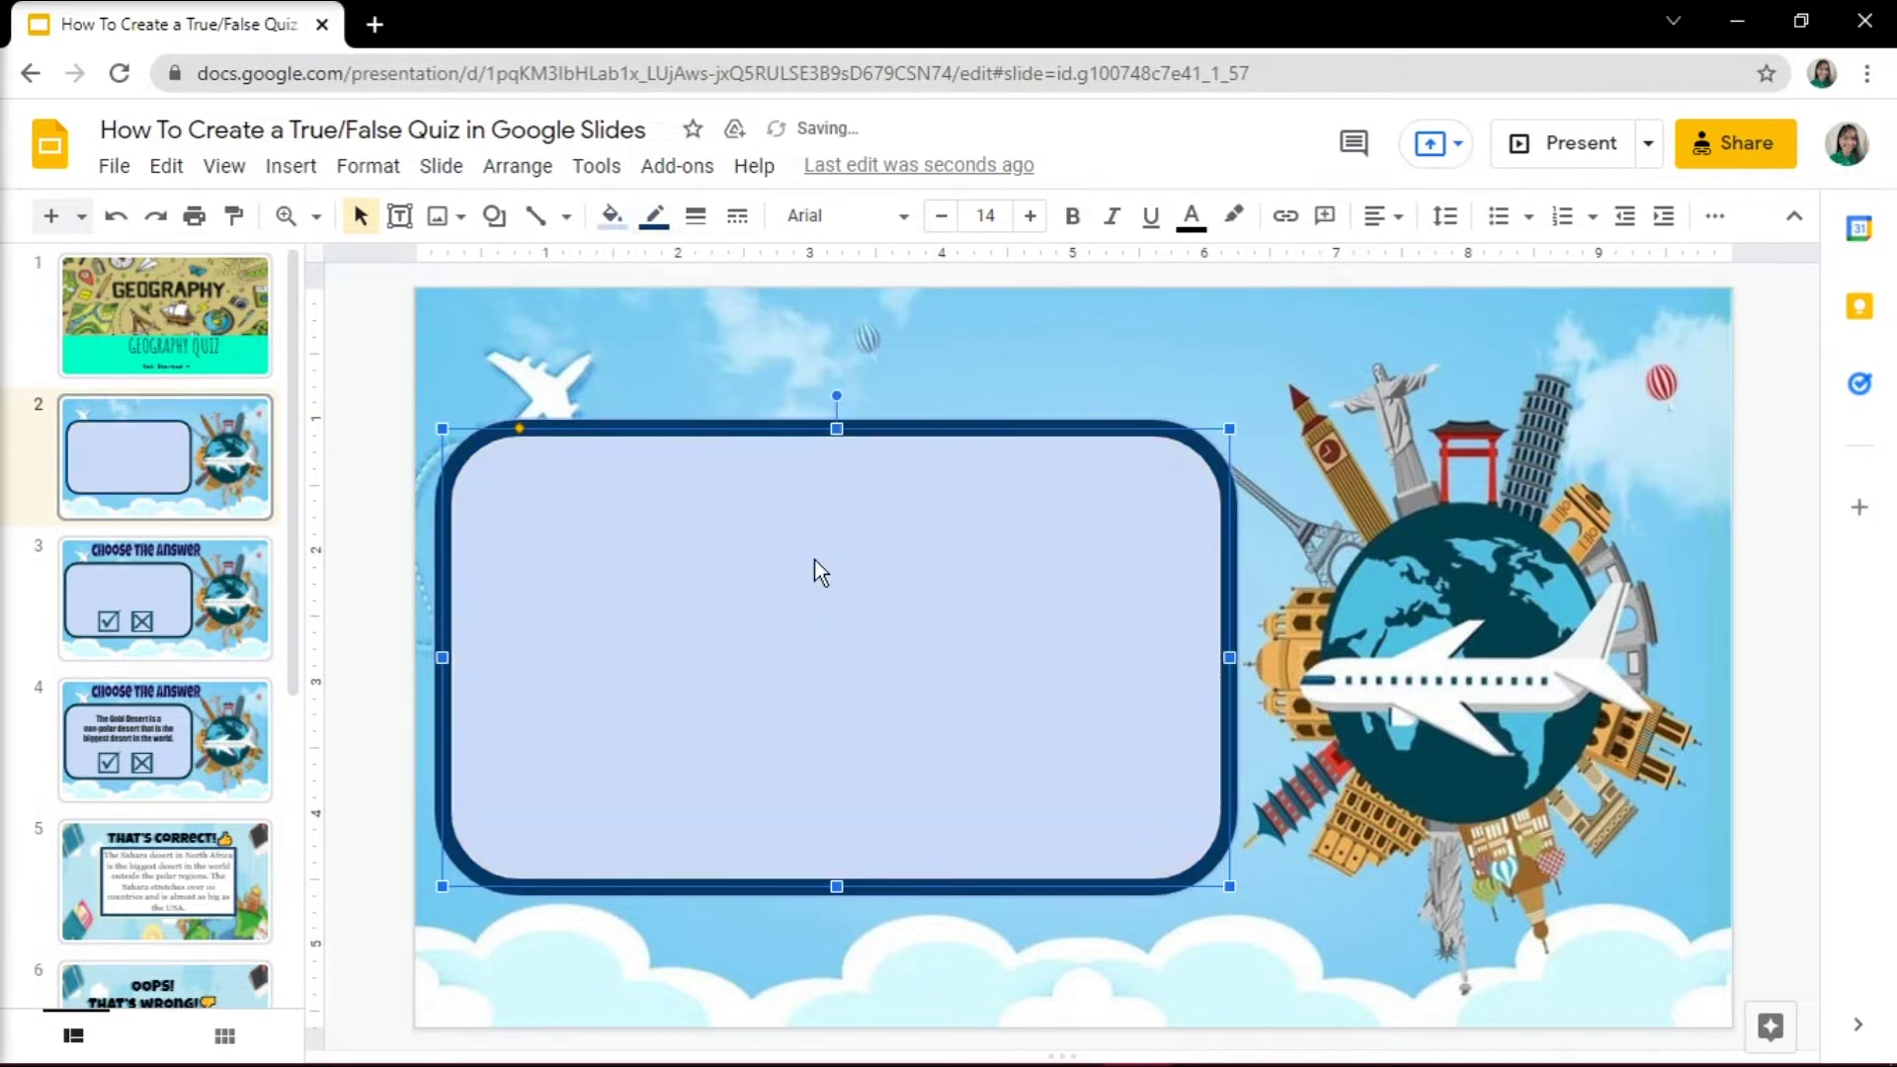
Step: Add a text box inside the rounded rectangle reading "America and Canada share the longest border in the world."
click(302, 168)
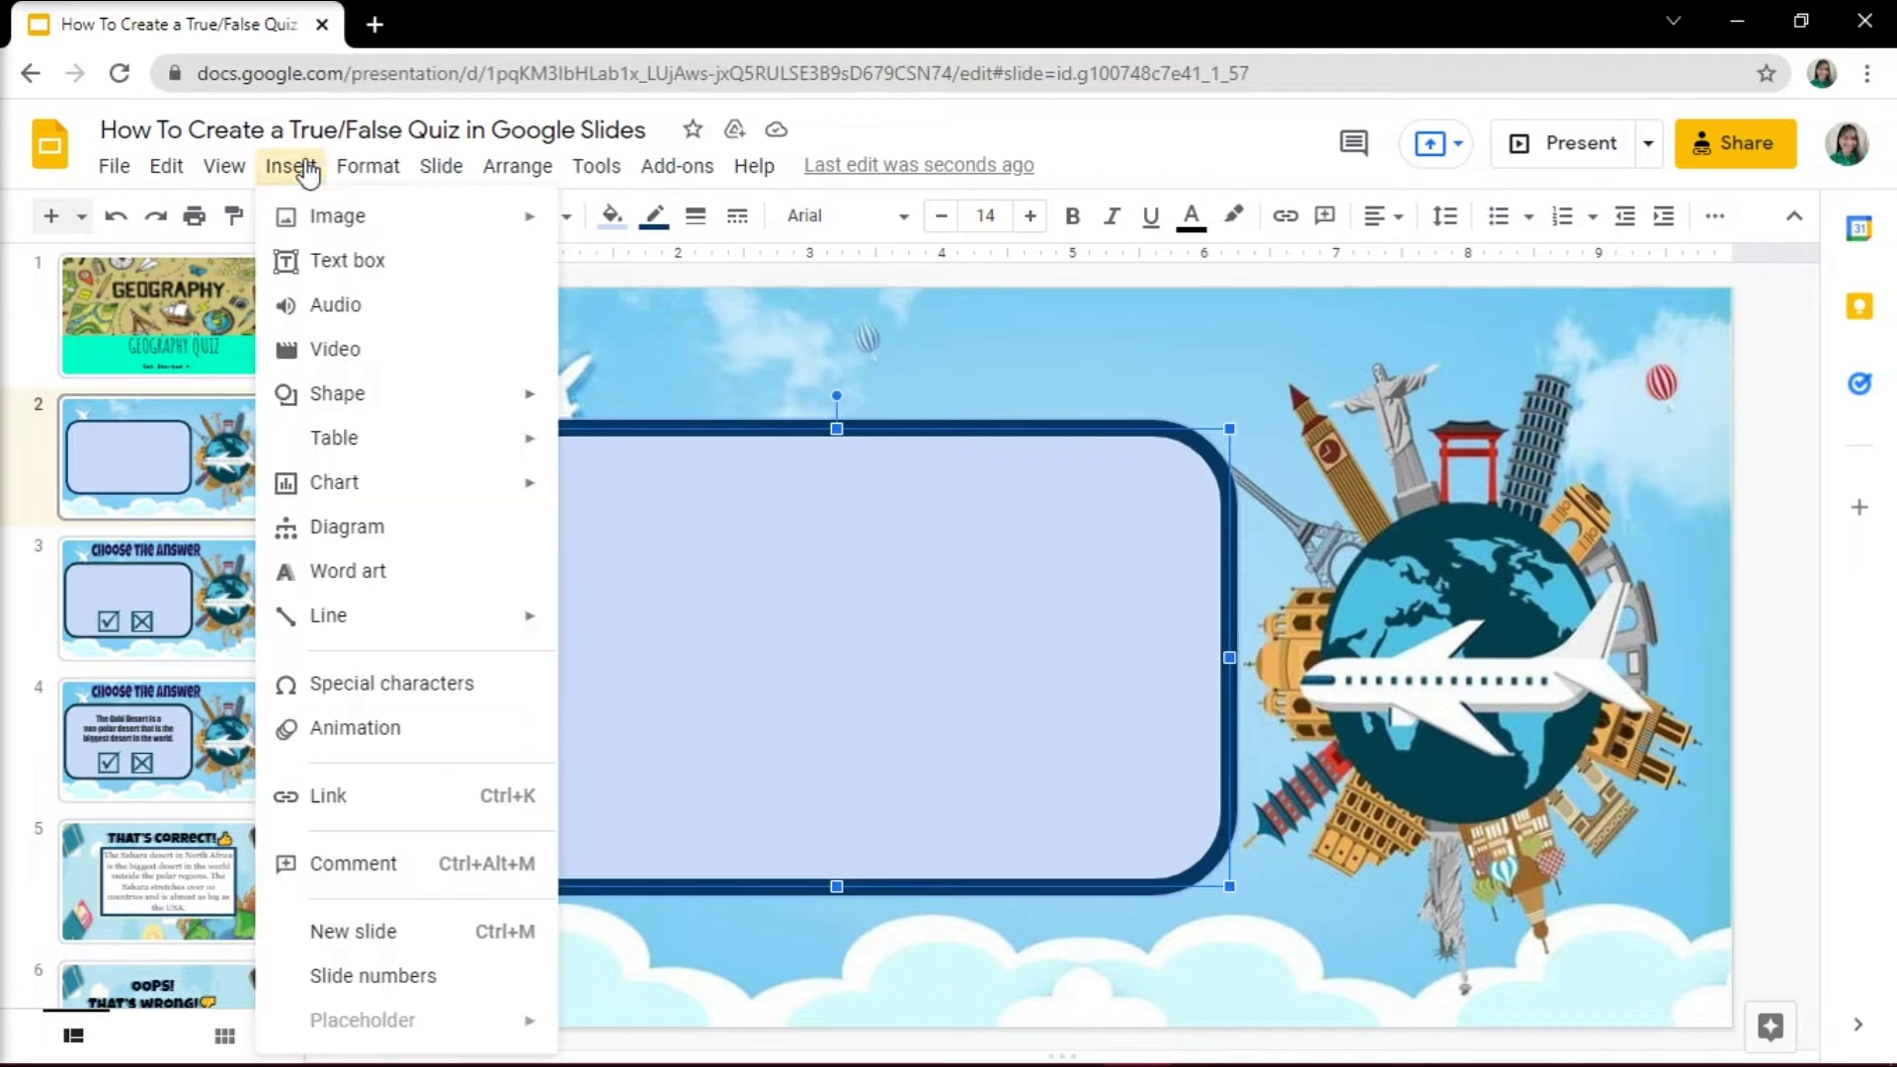
click(331, 261)
drag(515, 491, 1077, 669)
text(a)
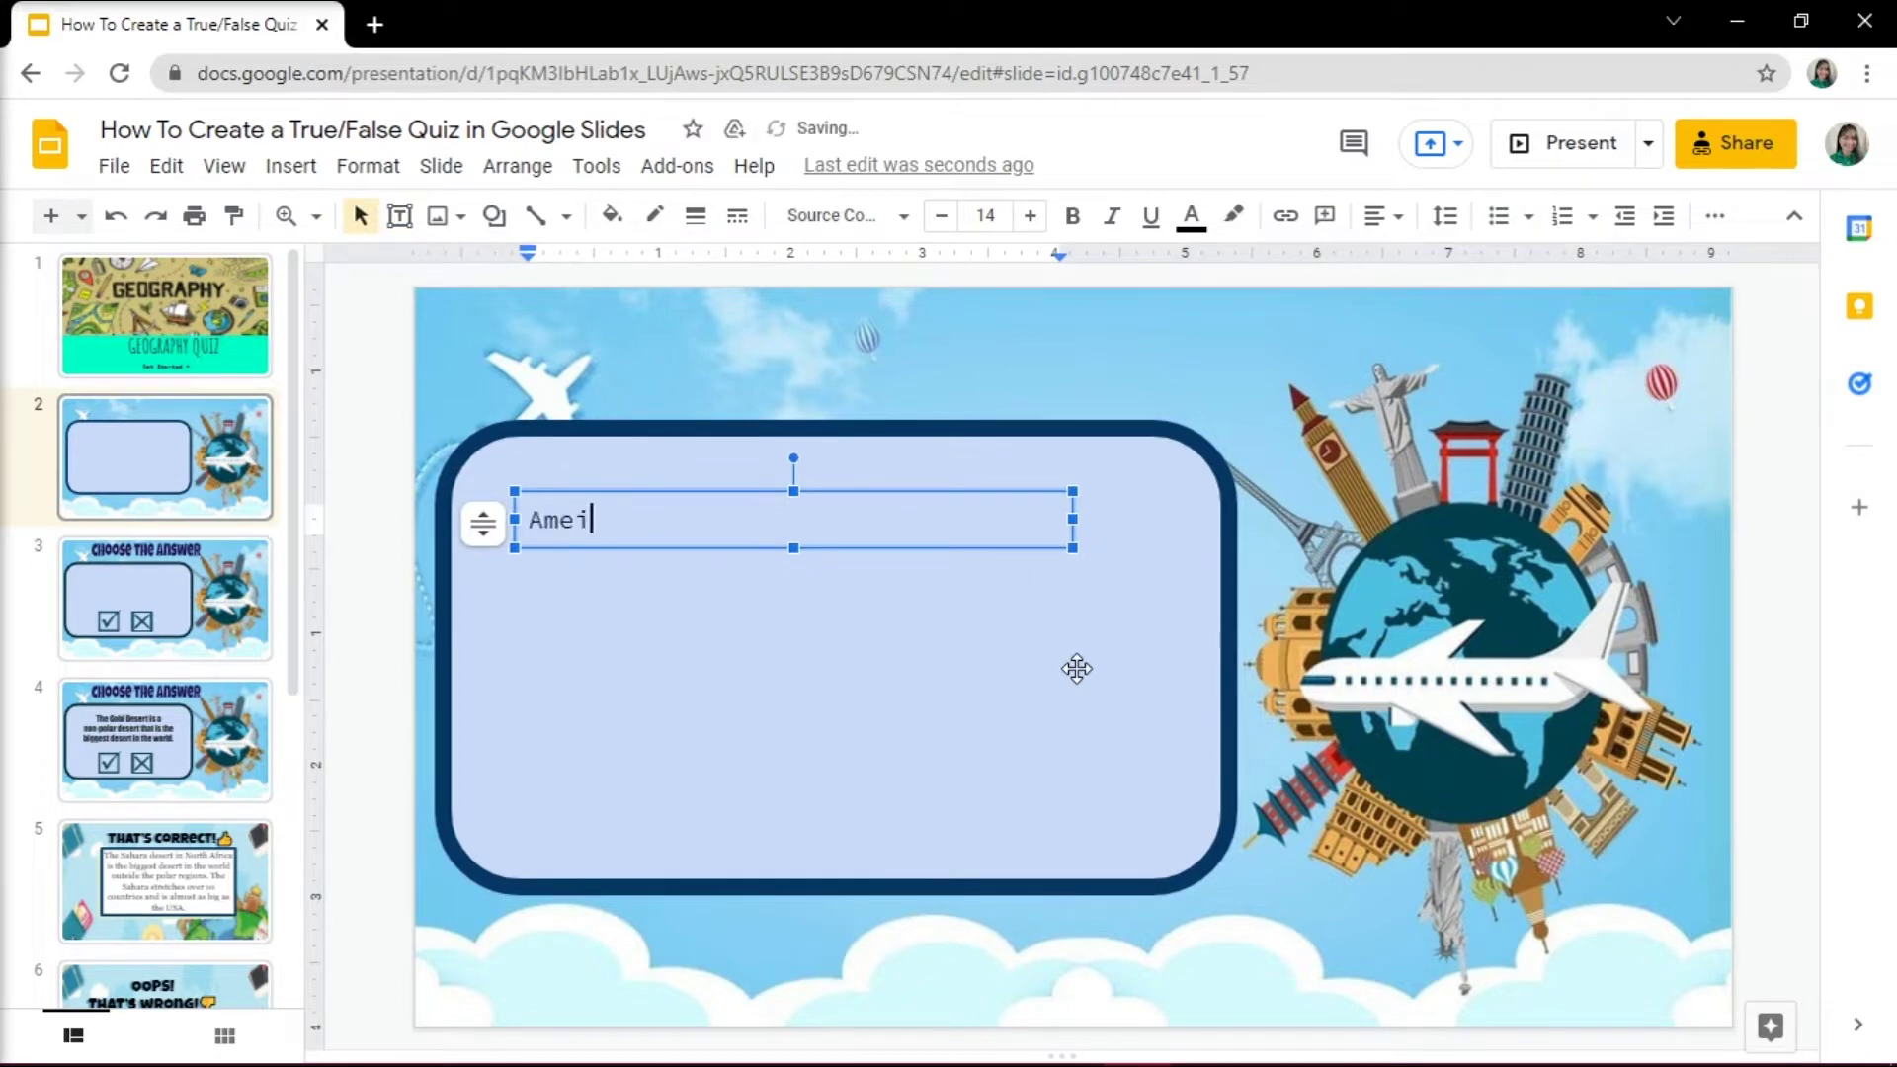
text(merica and Canada share the longest border in the w)
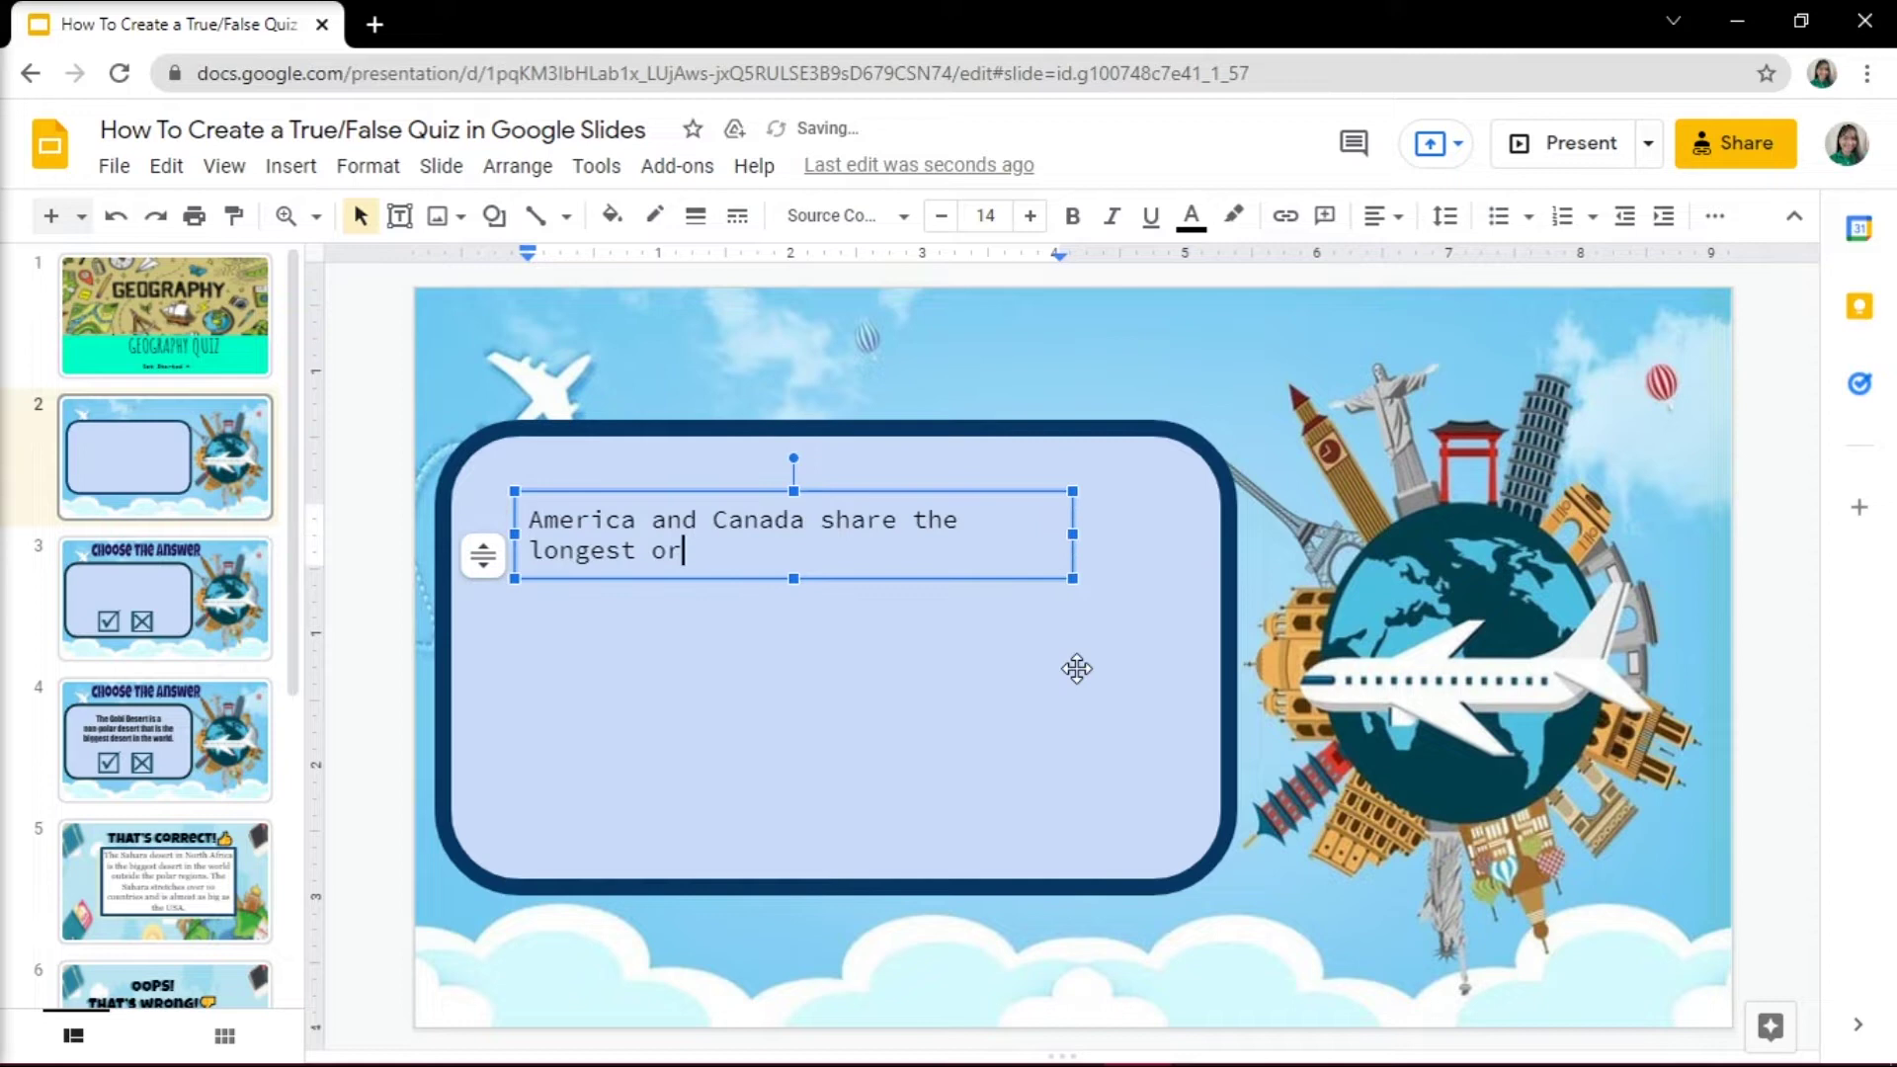
text(orld.)
Step: Format the question text in Impact, size 25, centered, and reposition its box in the upper part of the rectangle
key(ctrl+a)
click(847, 216)
click(832, 534)
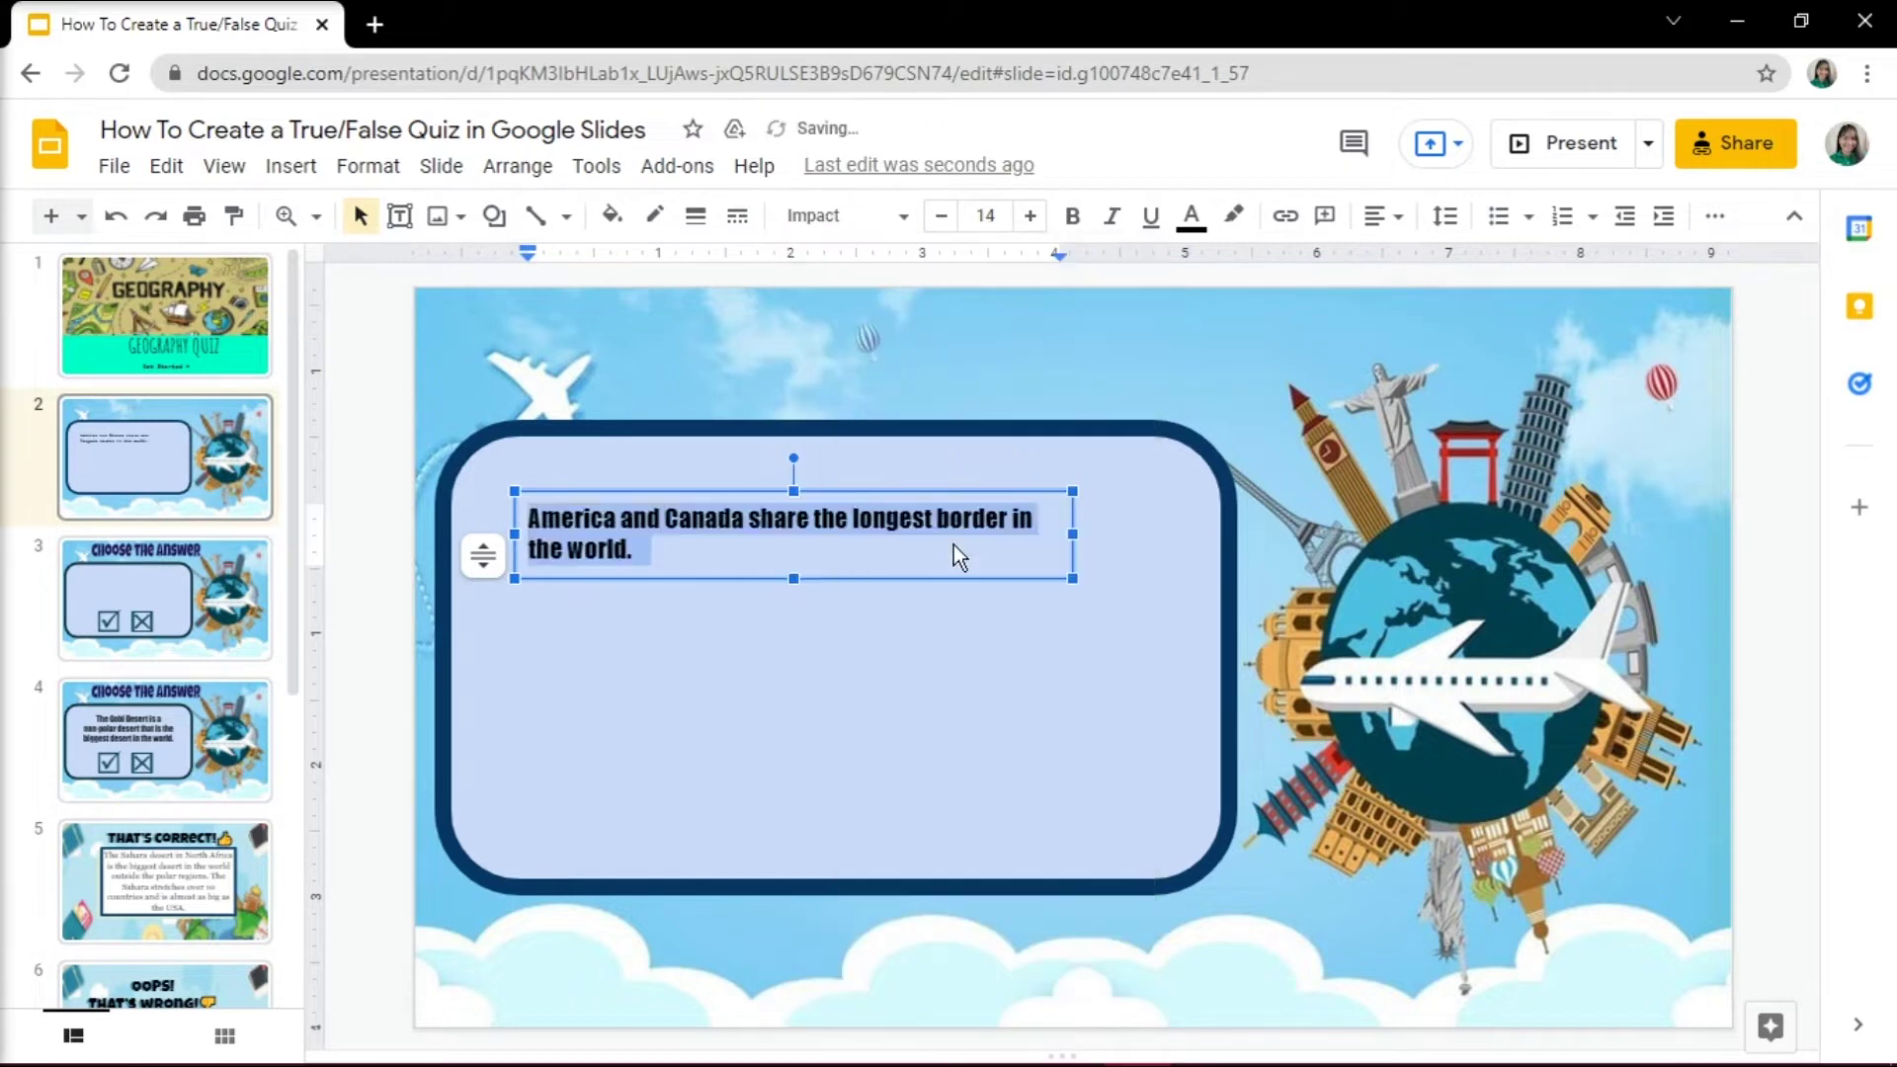
click(1030, 216)
triple_click(1031, 217)
click(1382, 217)
click(1421, 261)
drag(992, 491, 1021, 465)
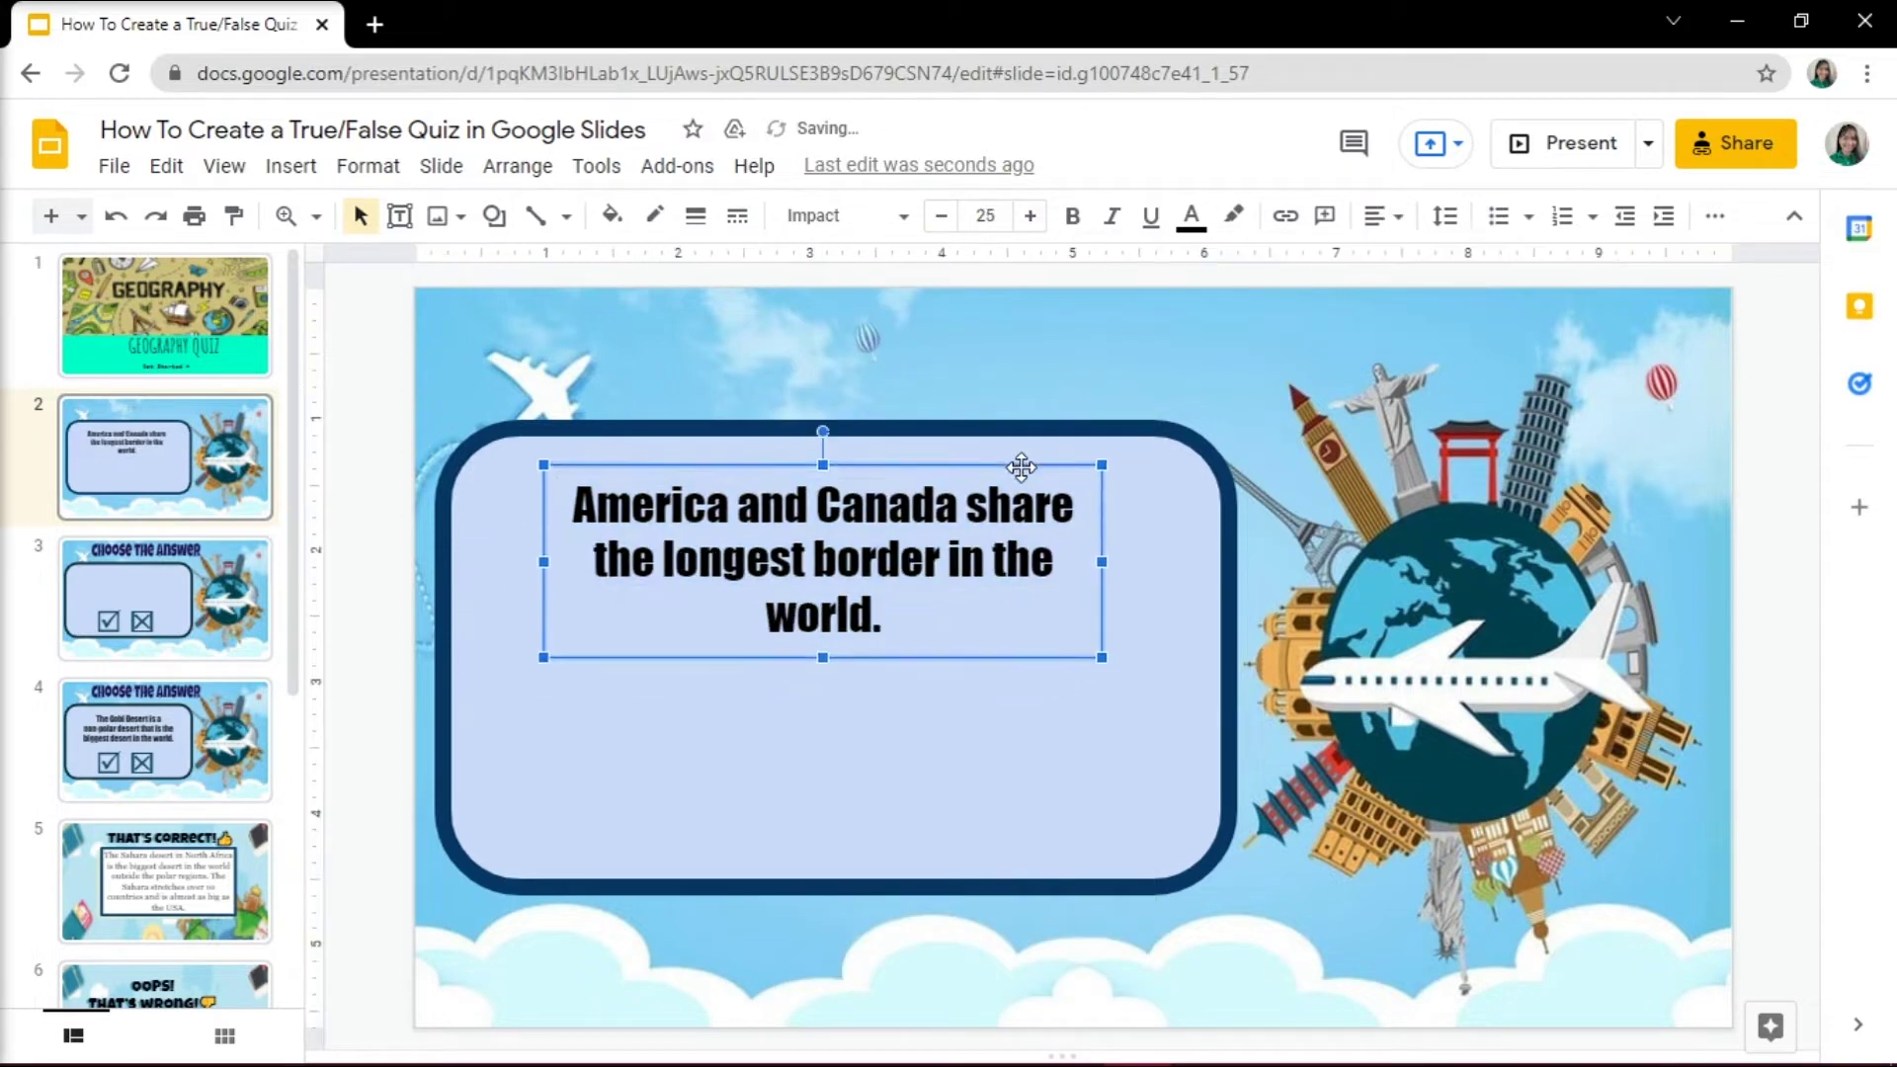
Step: Insert word art reading "CHOOSE THE ANSWER" in the Luckiest Guy font
click(889, 356)
click(290, 166)
click(368, 571)
text(CHOOSE THE ANSWER)
key(Return)
click(848, 216)
click(873, 579)
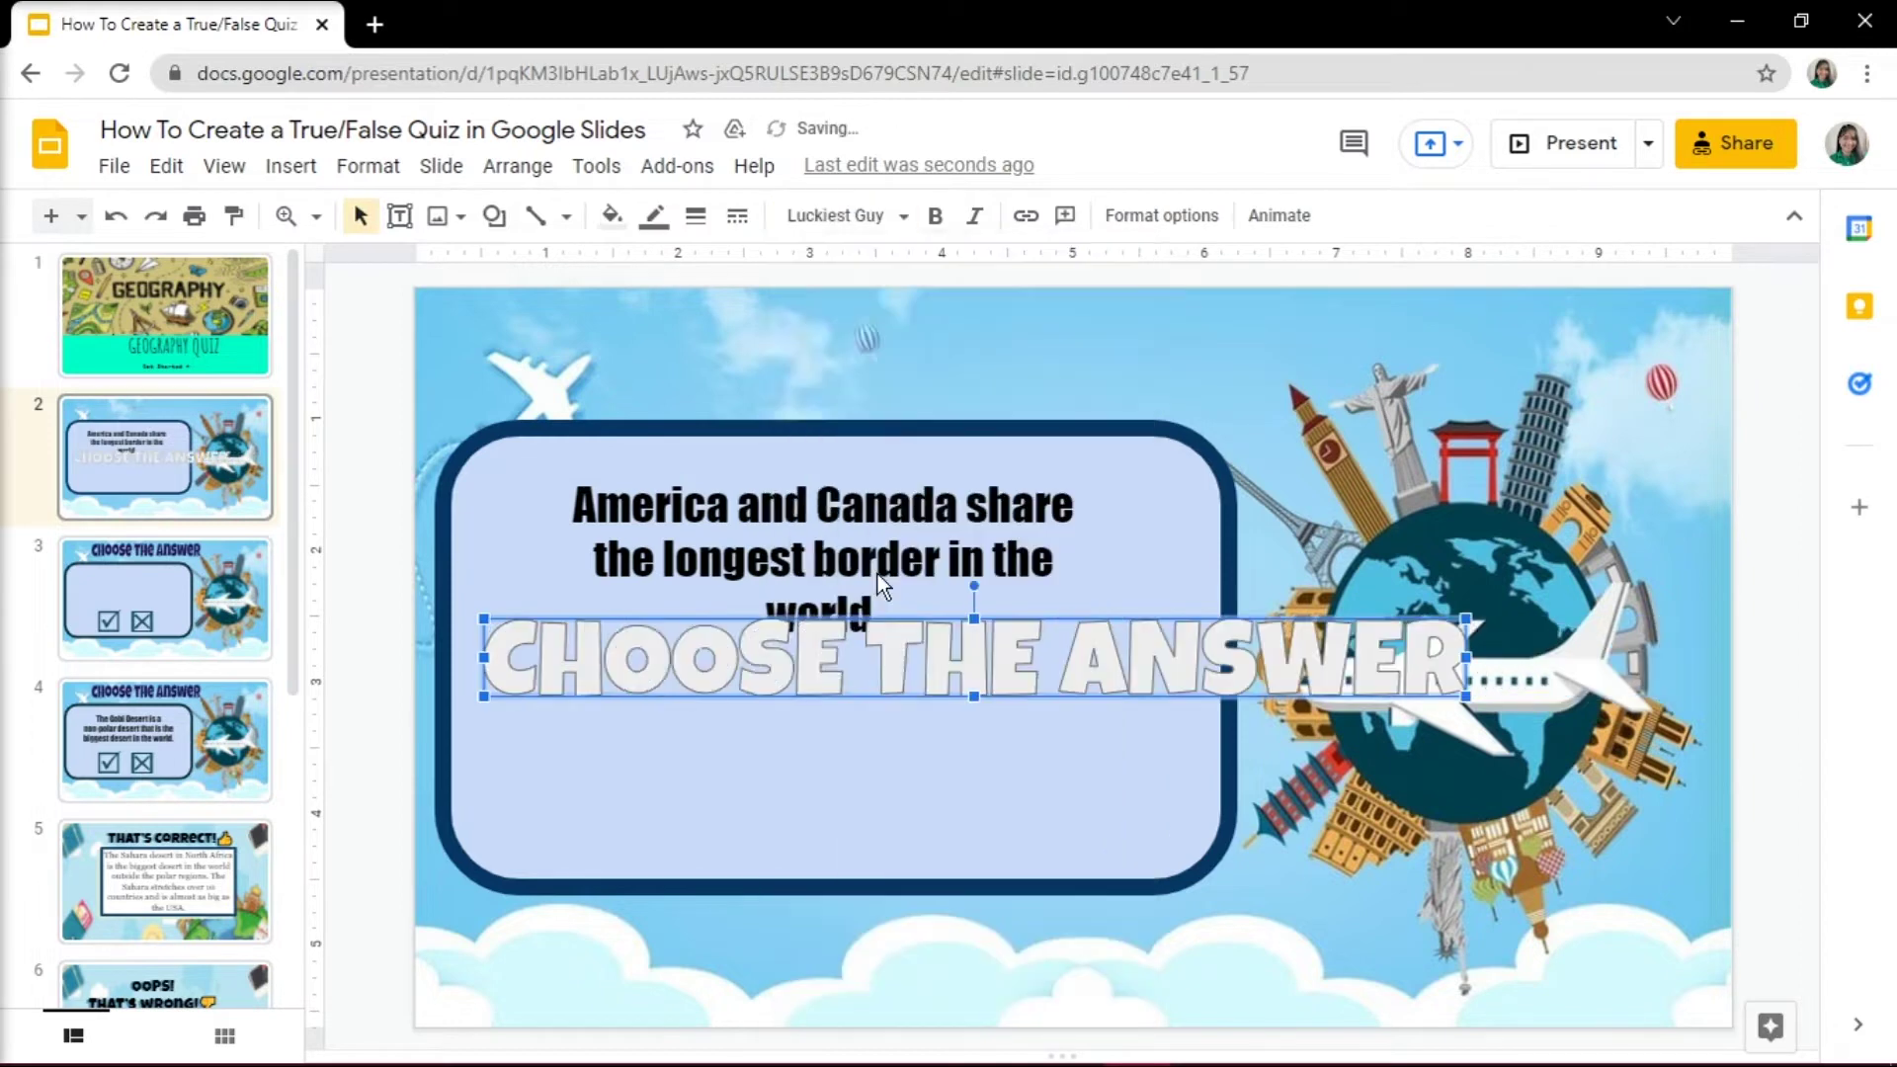
Step: Color the "CHOOSE THE ANSWER" word art dark blue and place it above the rounded rectangle
click(613, 215)
click(846, 633)
click(654, 215)
click(888, 577)
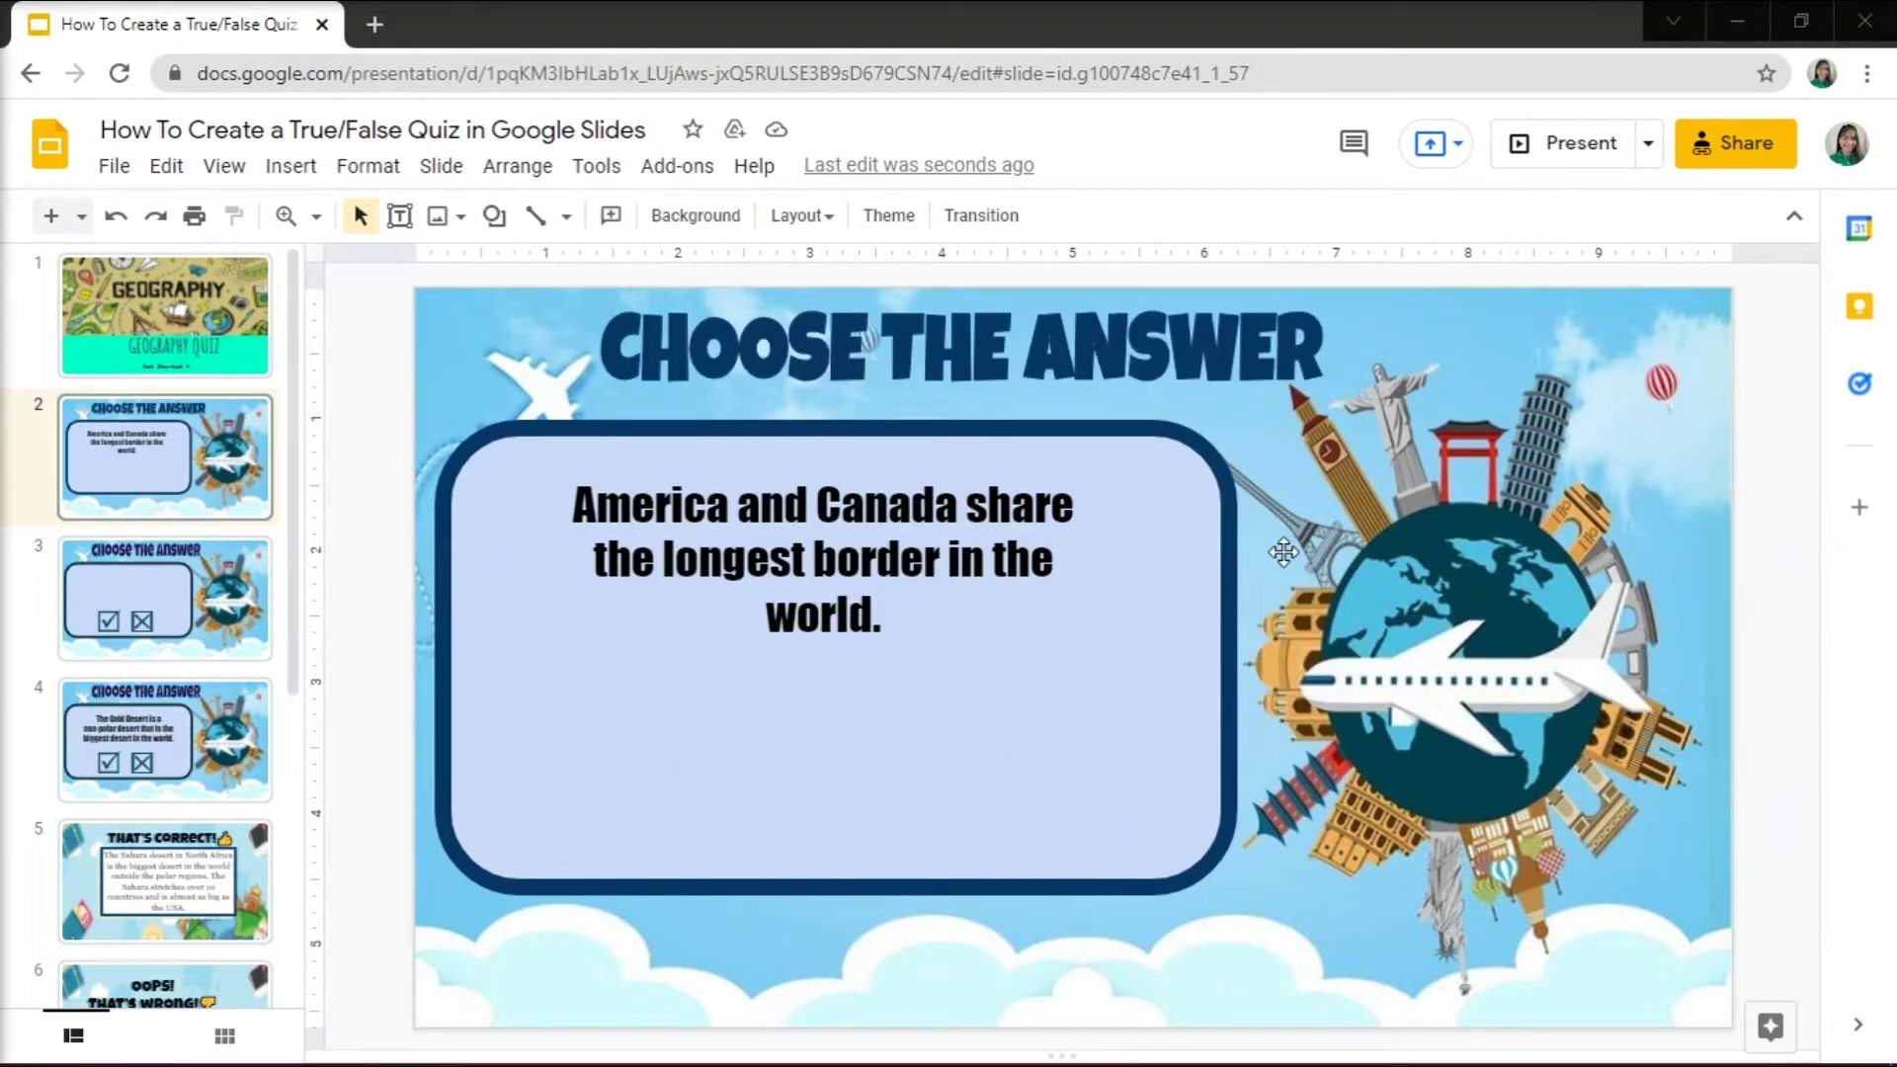
Step: Insert a checked-box special character, found with the keyword CHECK, in a text box below the question, and narrow that box
click(807, 757)
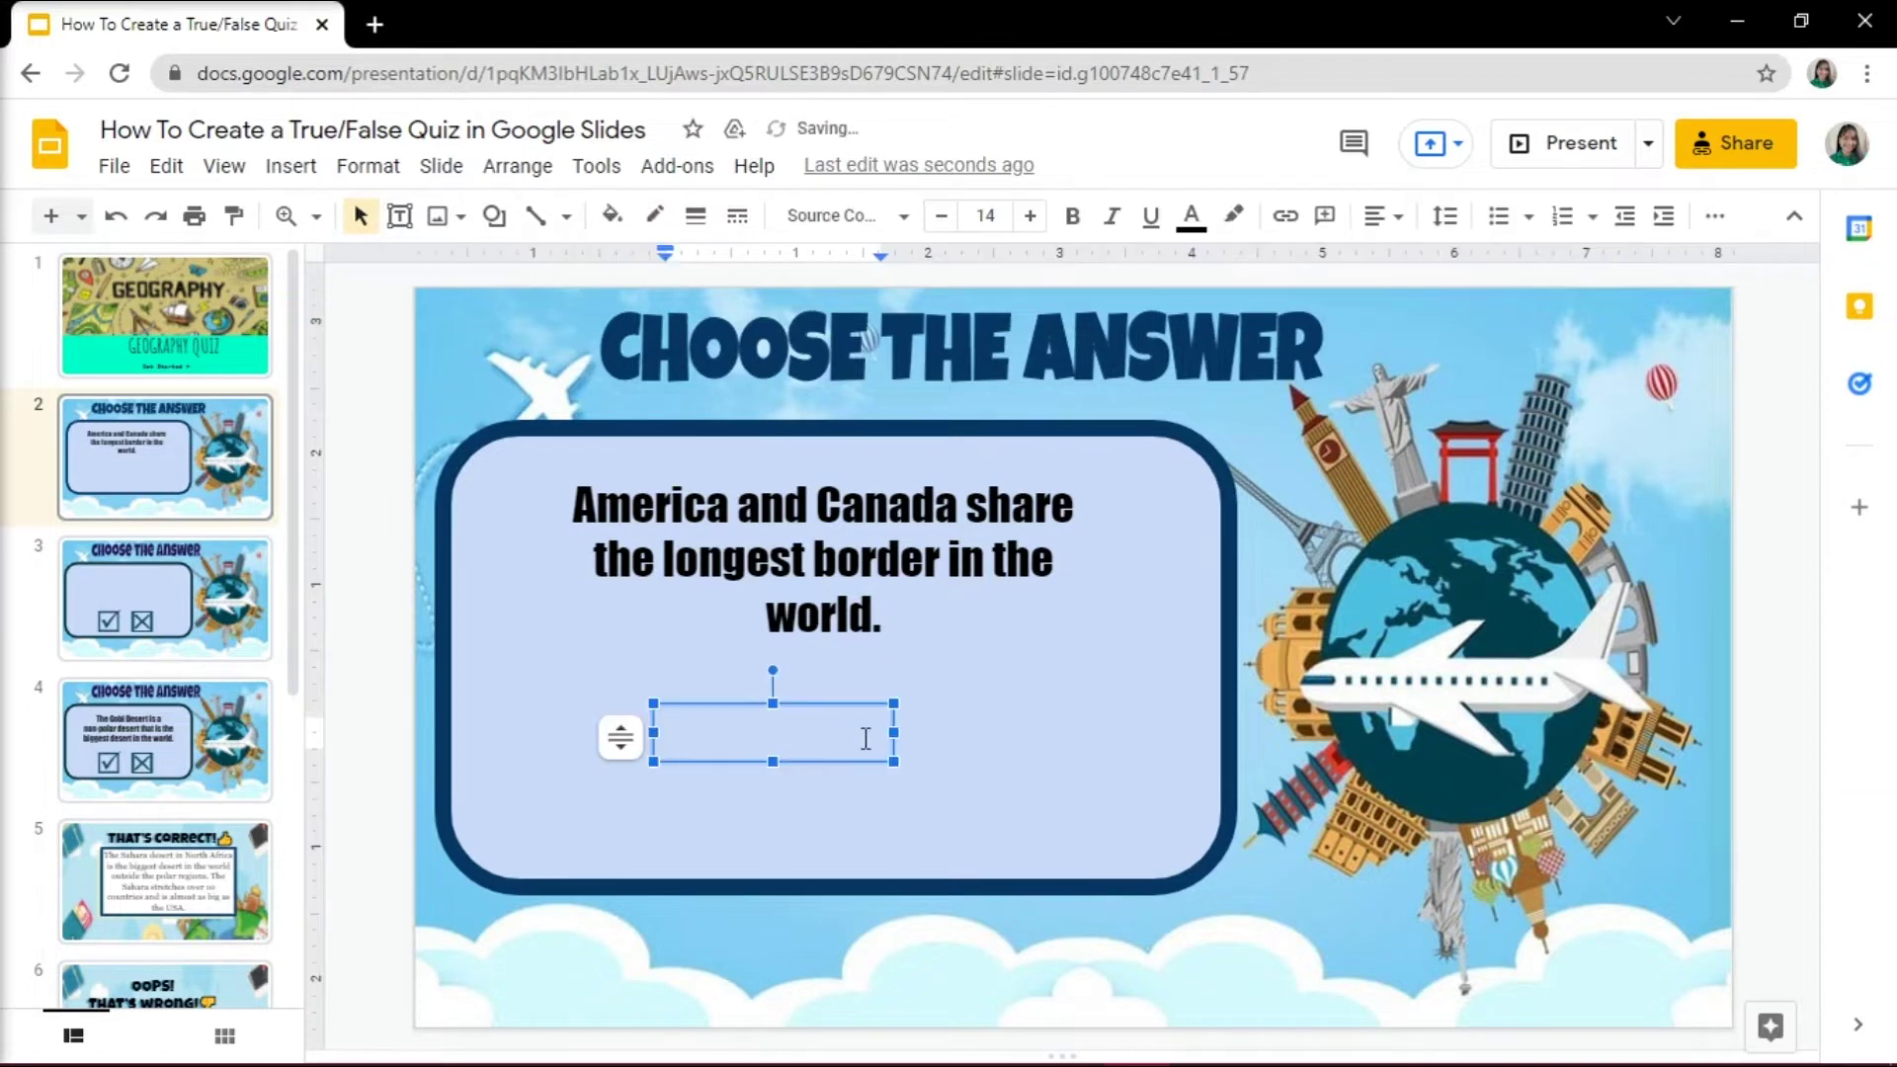
click(310, 182)
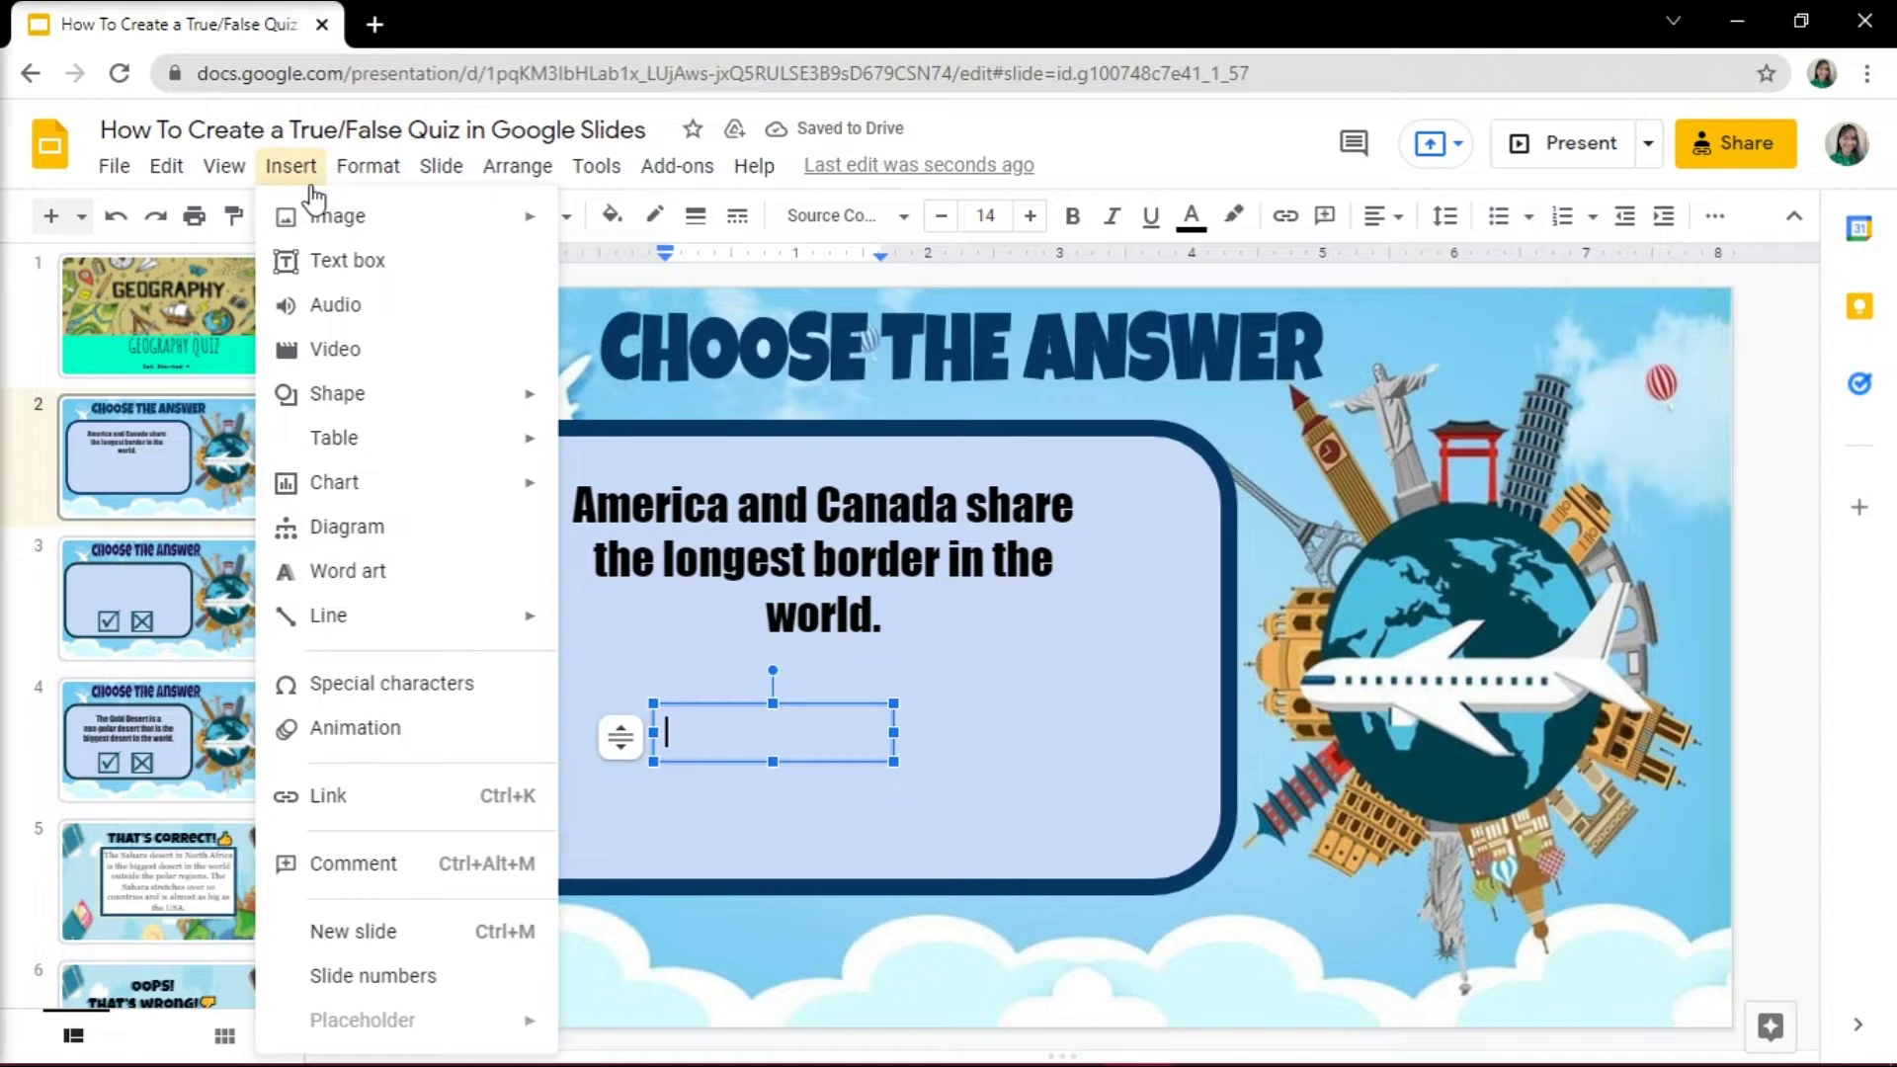
click(343, 689)
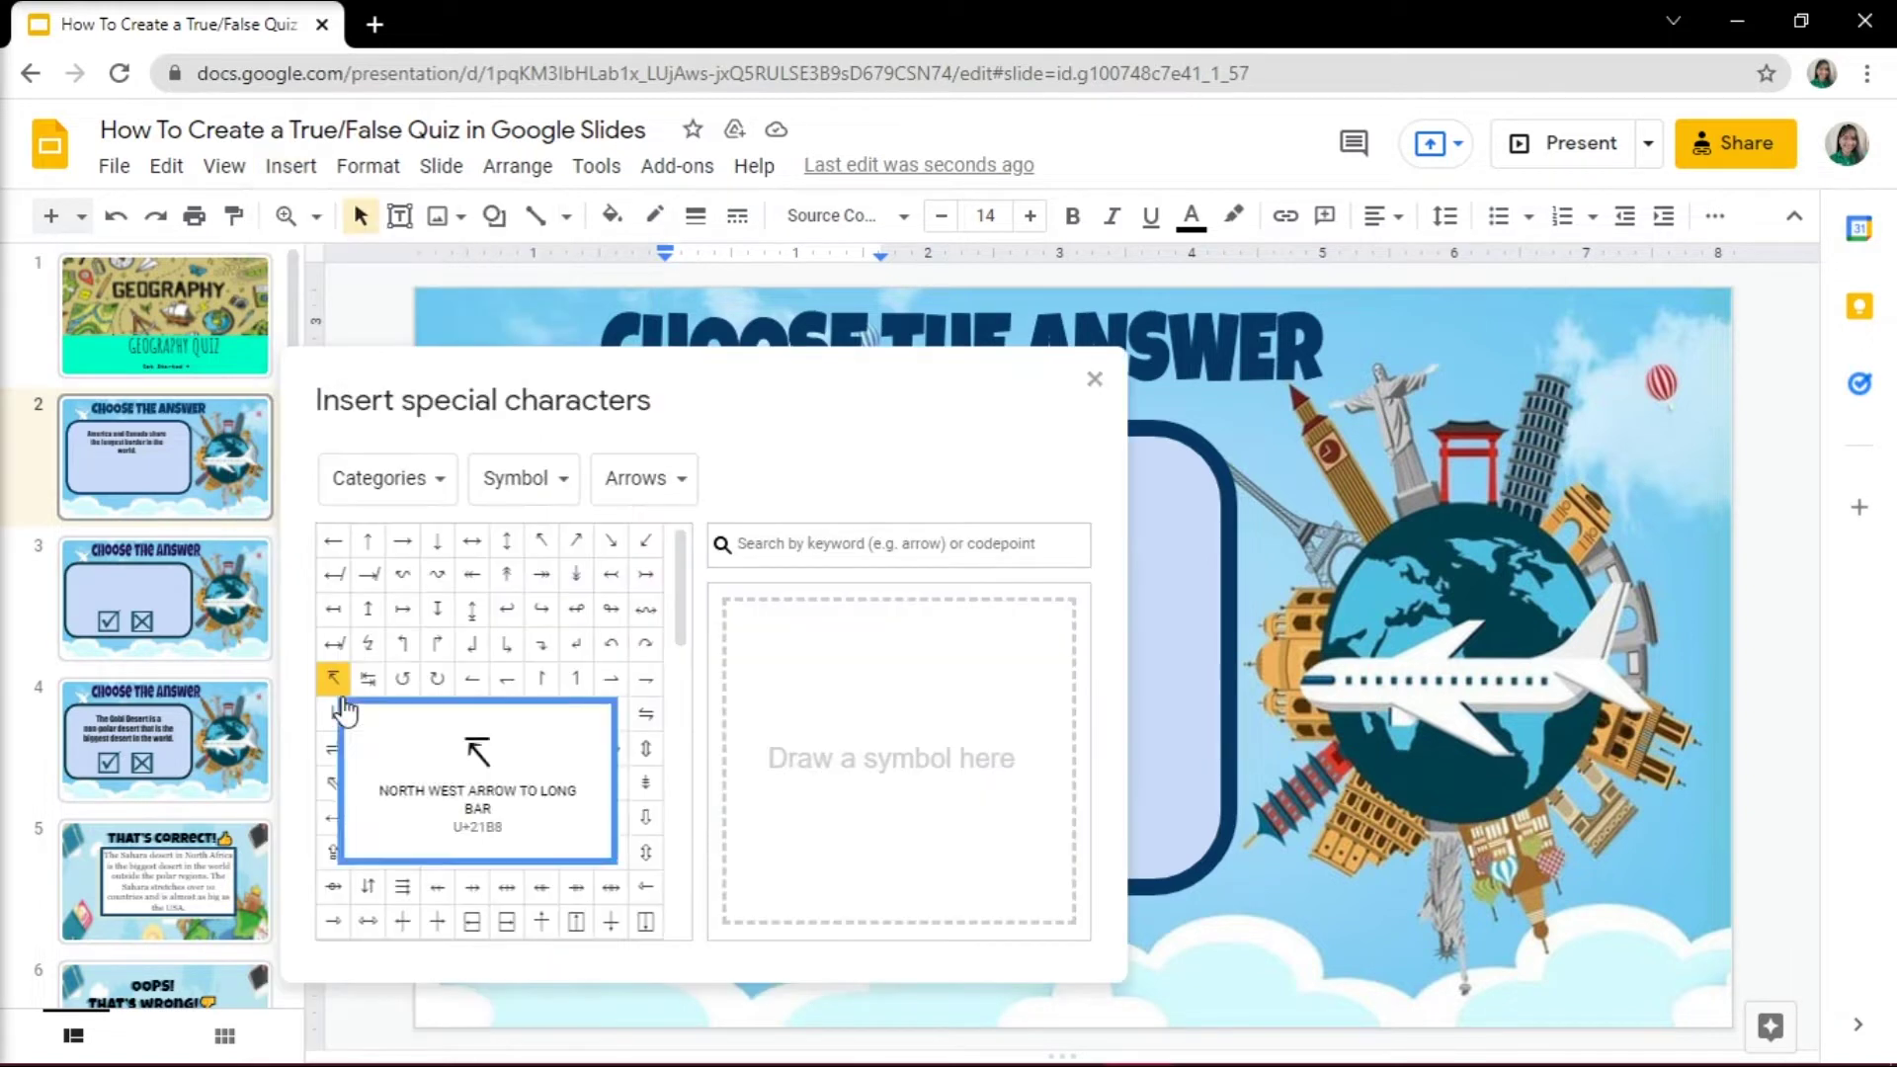
click(910, 547)
text(CHECK)
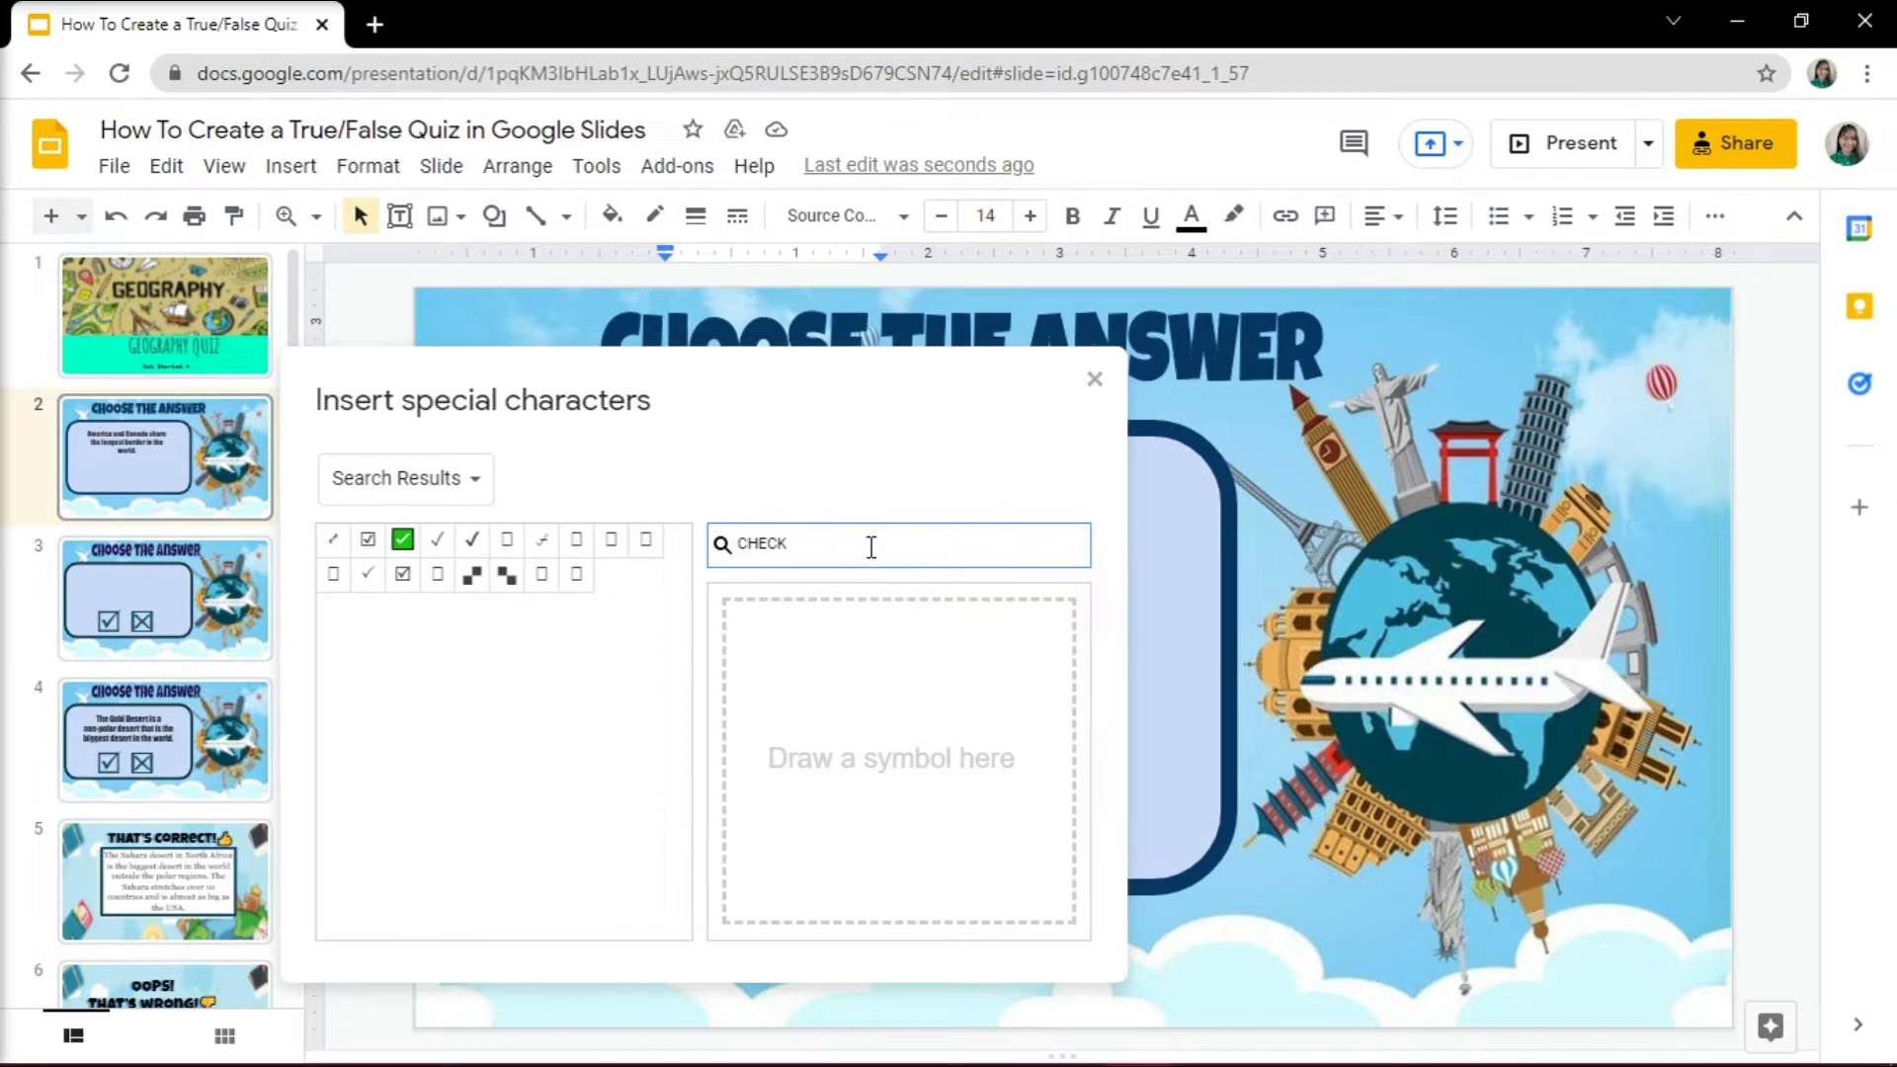
click(402, 573)
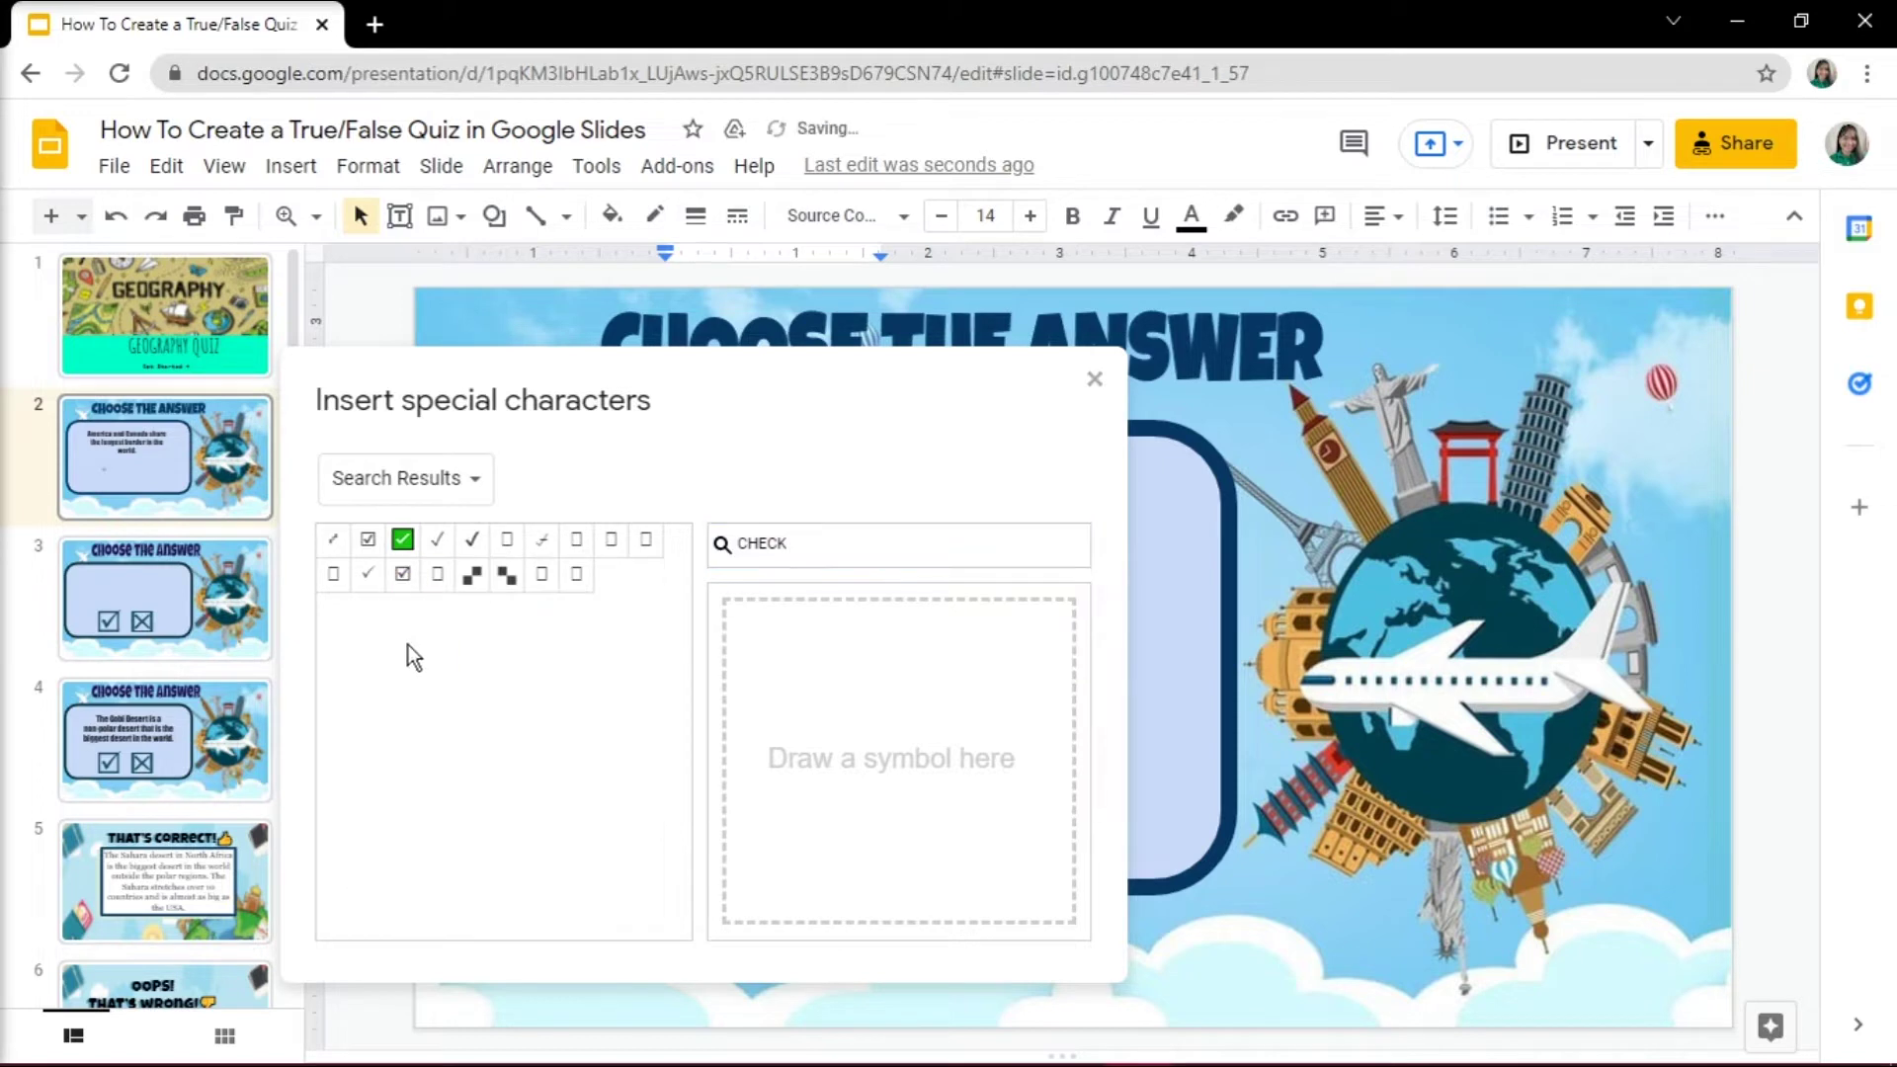
drag(989, 405, 1575, 347)
click(1677, 324)
drag(893, 735, 773, 735)
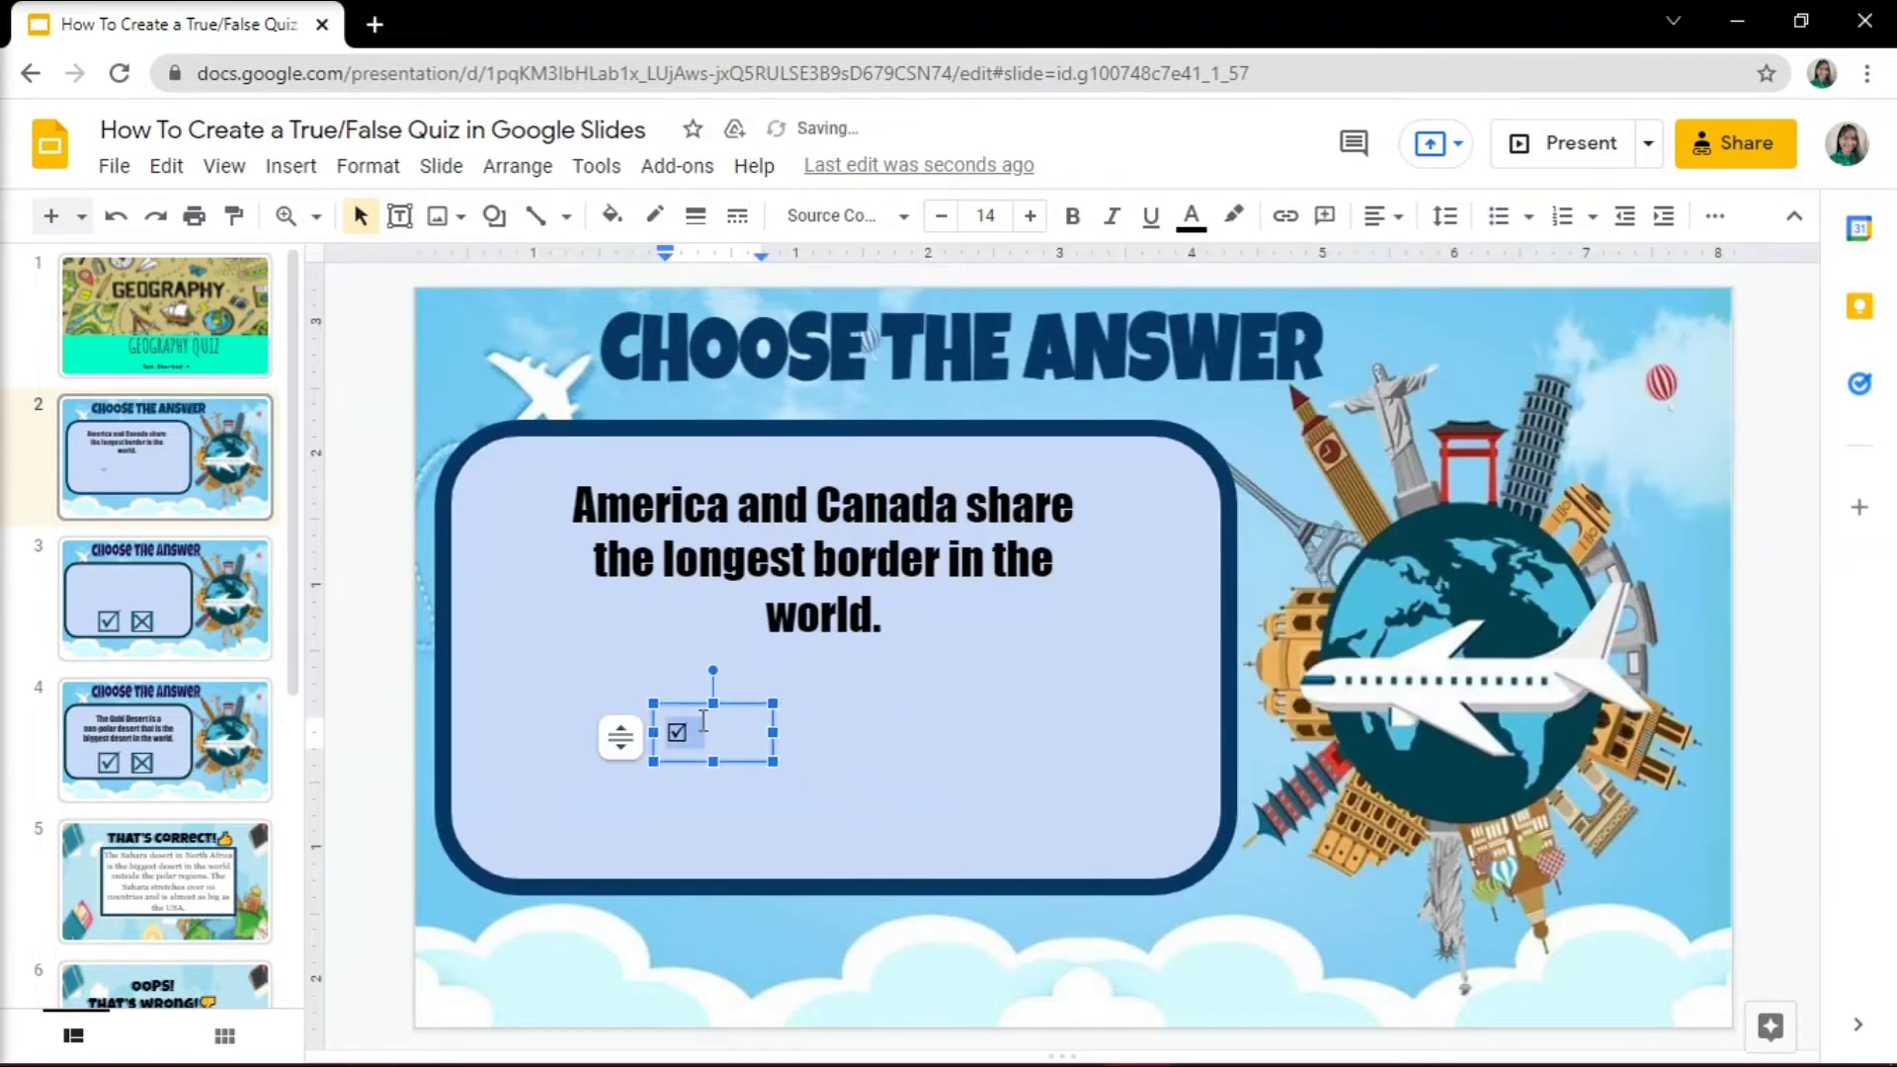
Step: Color the checked-box symbol dark blue and set its font size to 120
click(1192, 216)
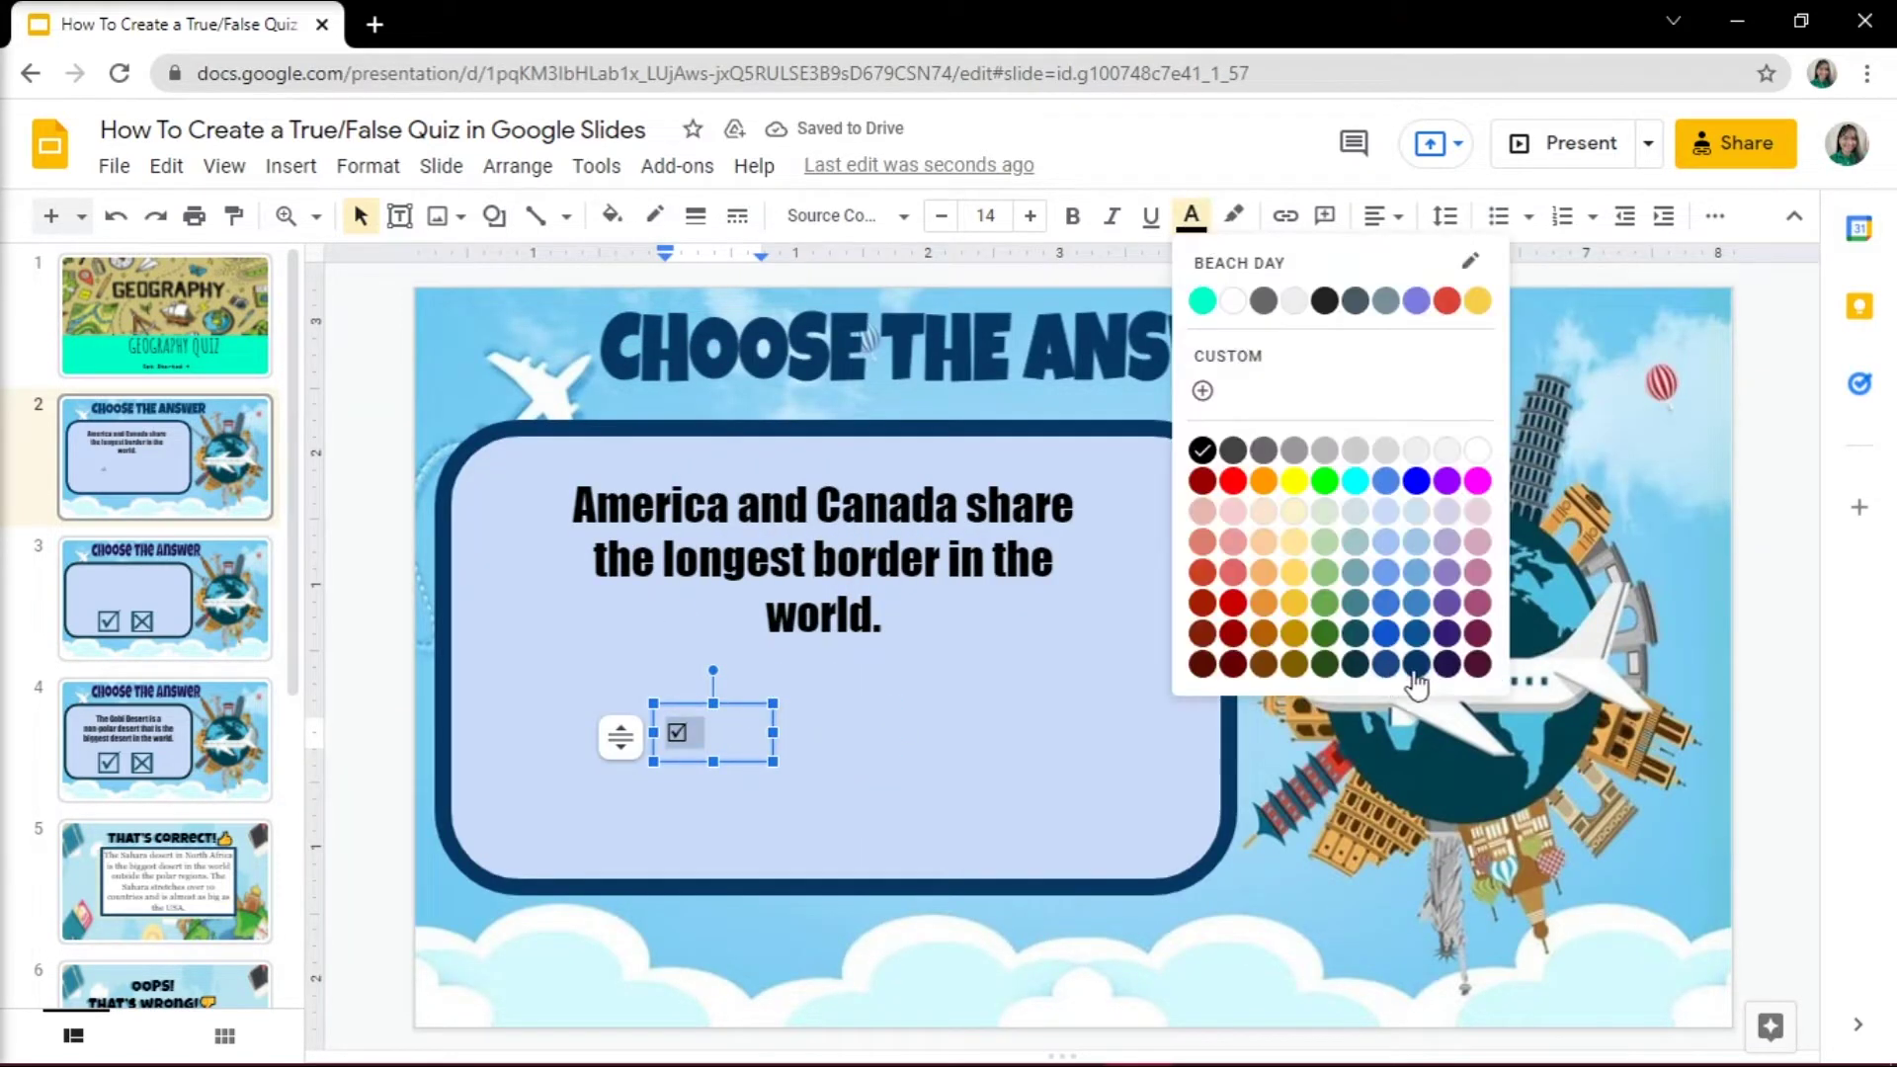
click(1445, 666)
click(983, 217)
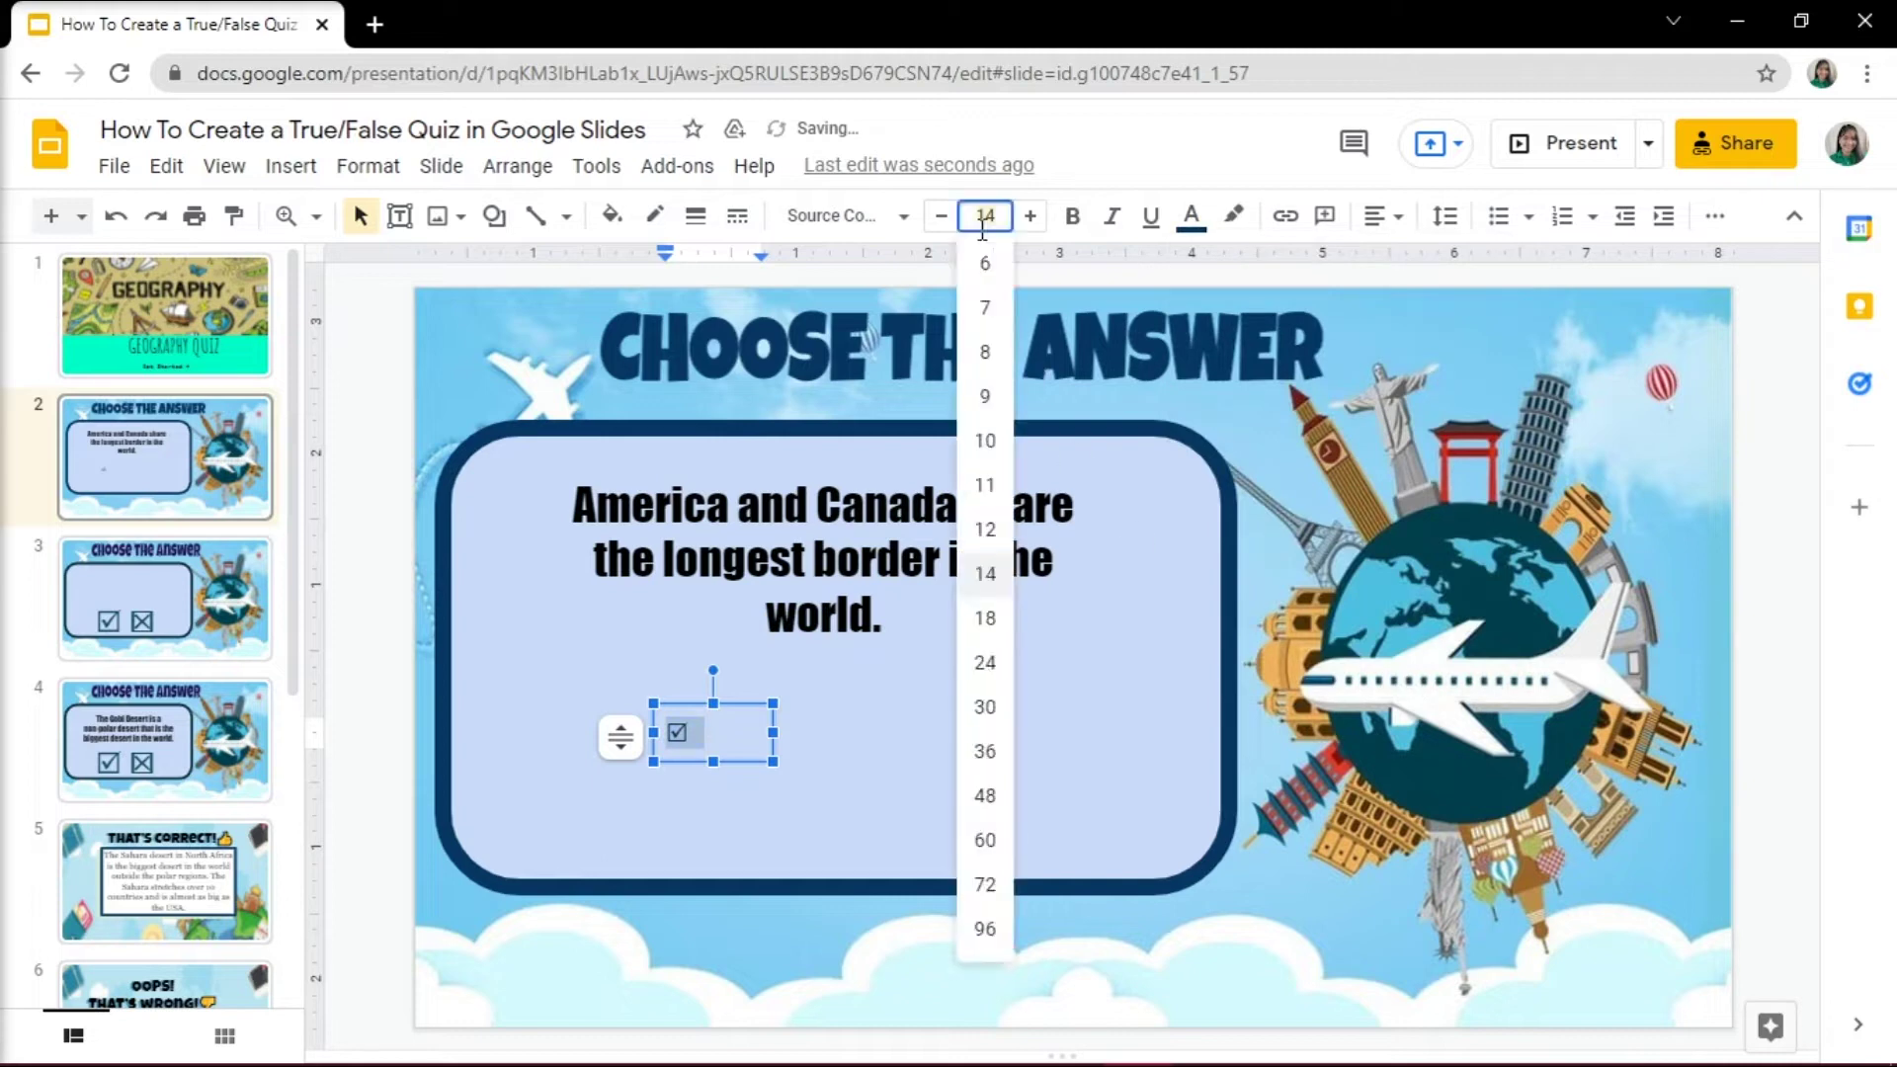
text(50)
key(Return)
click(983, 222)
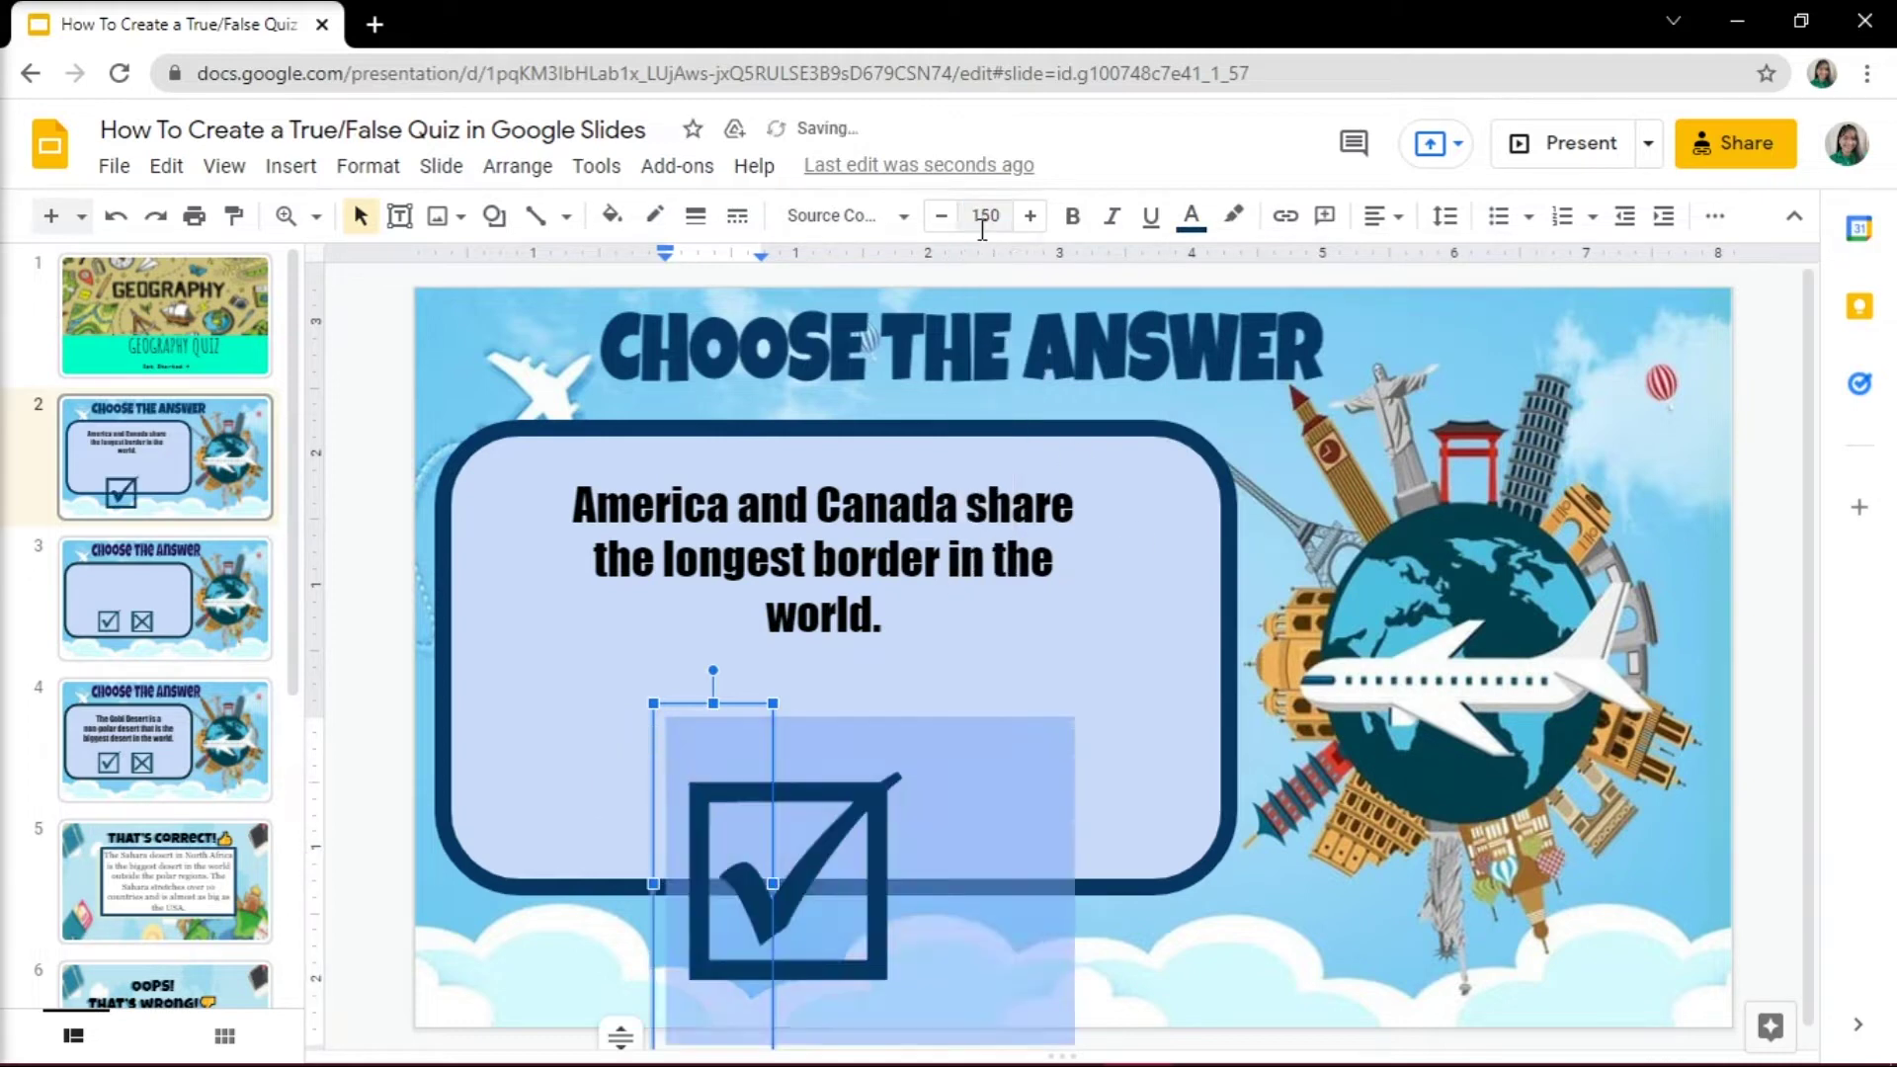
click(983, 223)
text(120)
key(Return)
Step: Widen the symbol's text box, set the symbol's font size to 100, and place it in the lower part of the rectangle
drag(772, 849, 893, 850)
drag(800, 703, 736, 636)
drag(799, 790, 554, 915)
click(986, 216)
text(100)
key(Return)
drag(748, 660, 1006, 685)
Step: Duplicate the checked-box text box, place the copy beside the original, and clear the symbol from the copy
key(ctrl+d)
drag(1032, 795, 813, 895)
key(BackSpace)
click(818, 809)
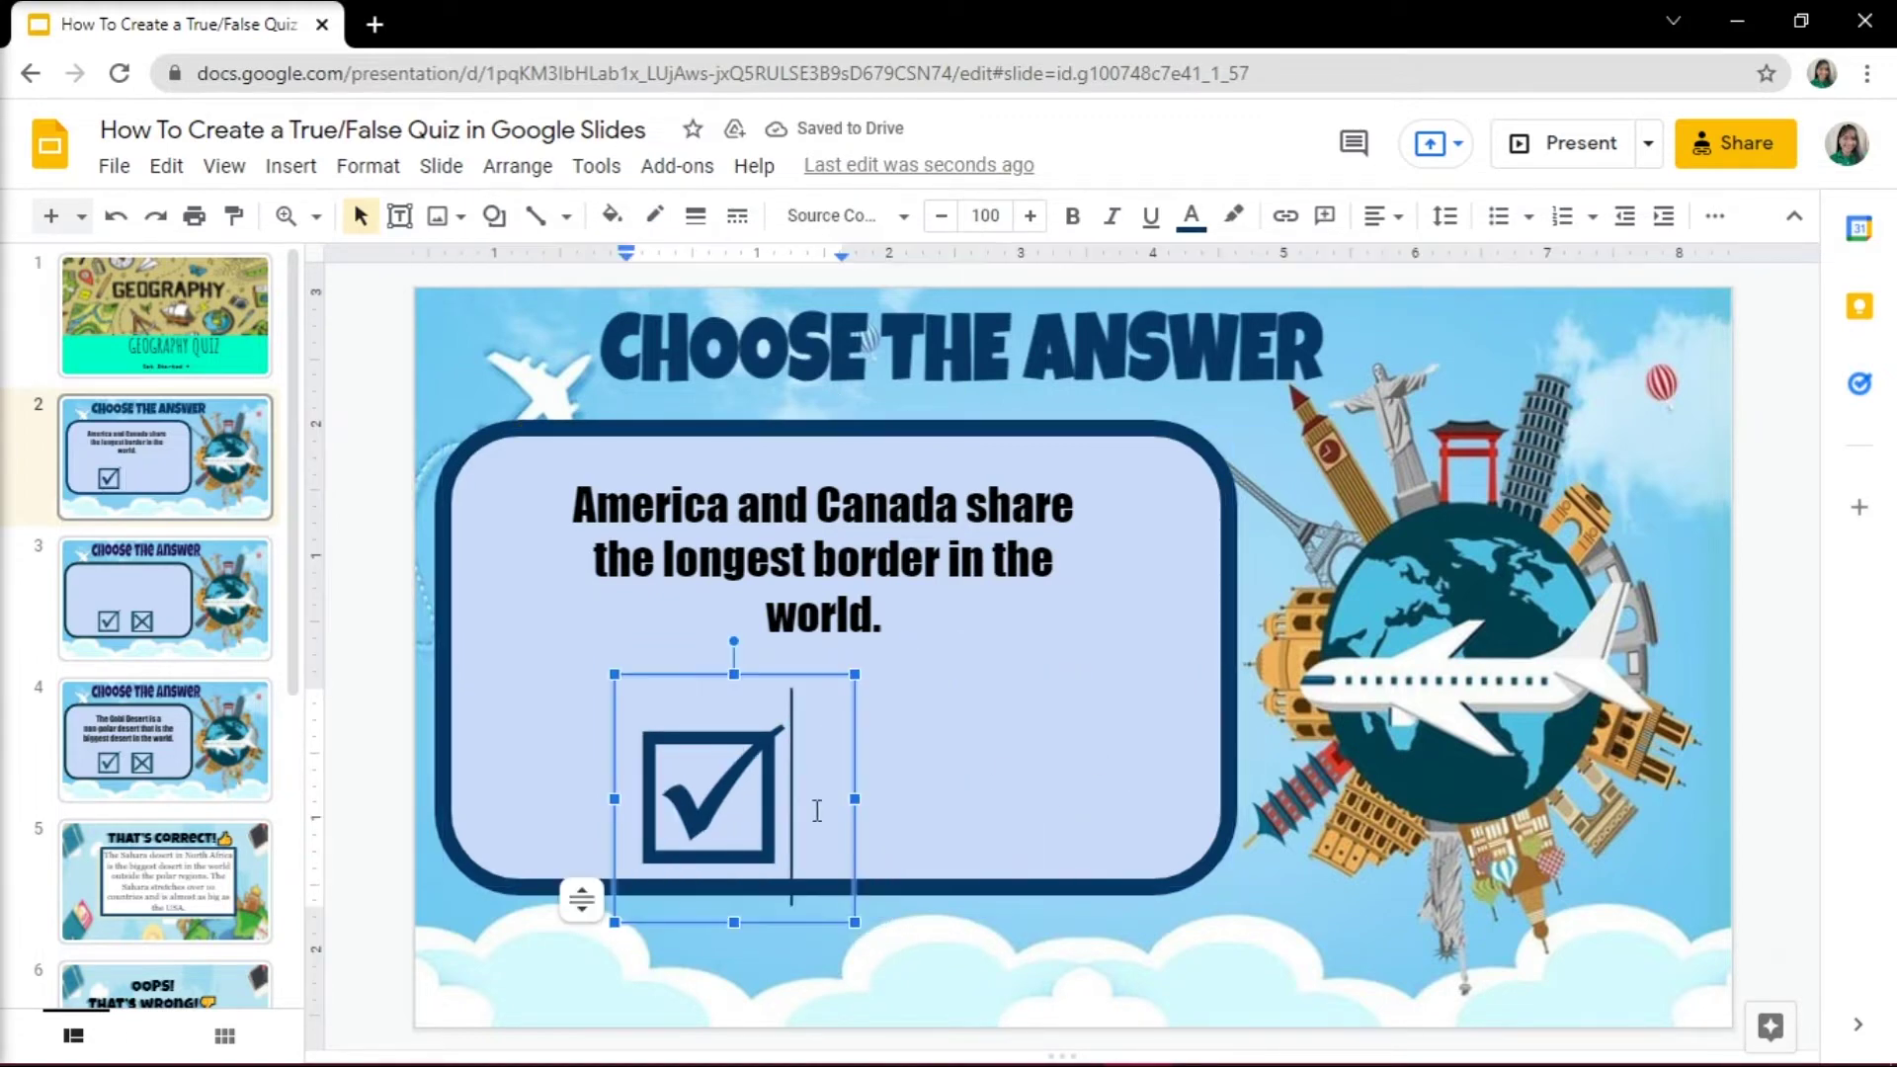
click(961, 798)
Step: Insert a crossed-box special character, found with the keyword X, in the emptied text box
click(290, 166)
click(395, 678)
text(x)
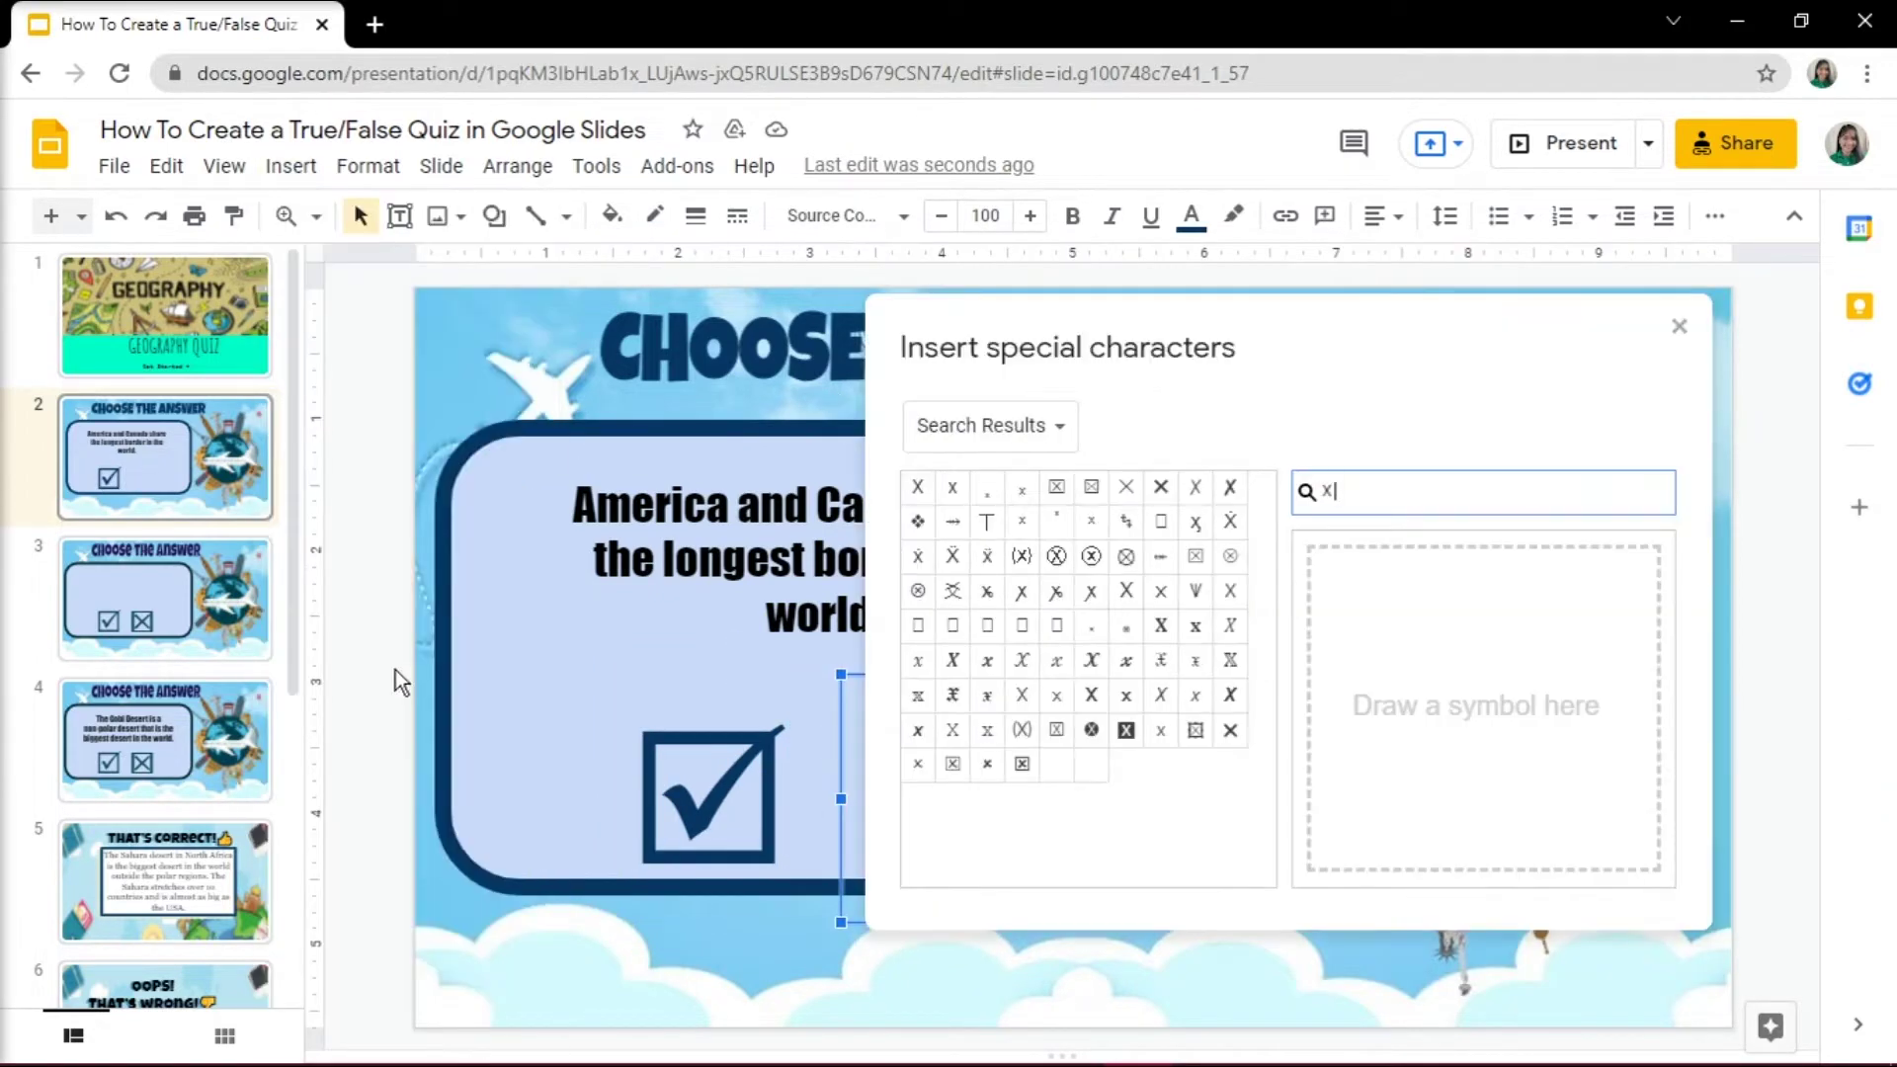
click(1093, 489)
drag(1154, 330, 1347, 347)
click(1874, 343)
Step: Bold the crossed-box symbol and adjust its position beside the checked box
double_click(950, 789)
click(1073, 217)
click(1135, 804)
click(976, 815)
drag(1054, 675, 1030, 680)
click(1134, 804)
click(163, 583)
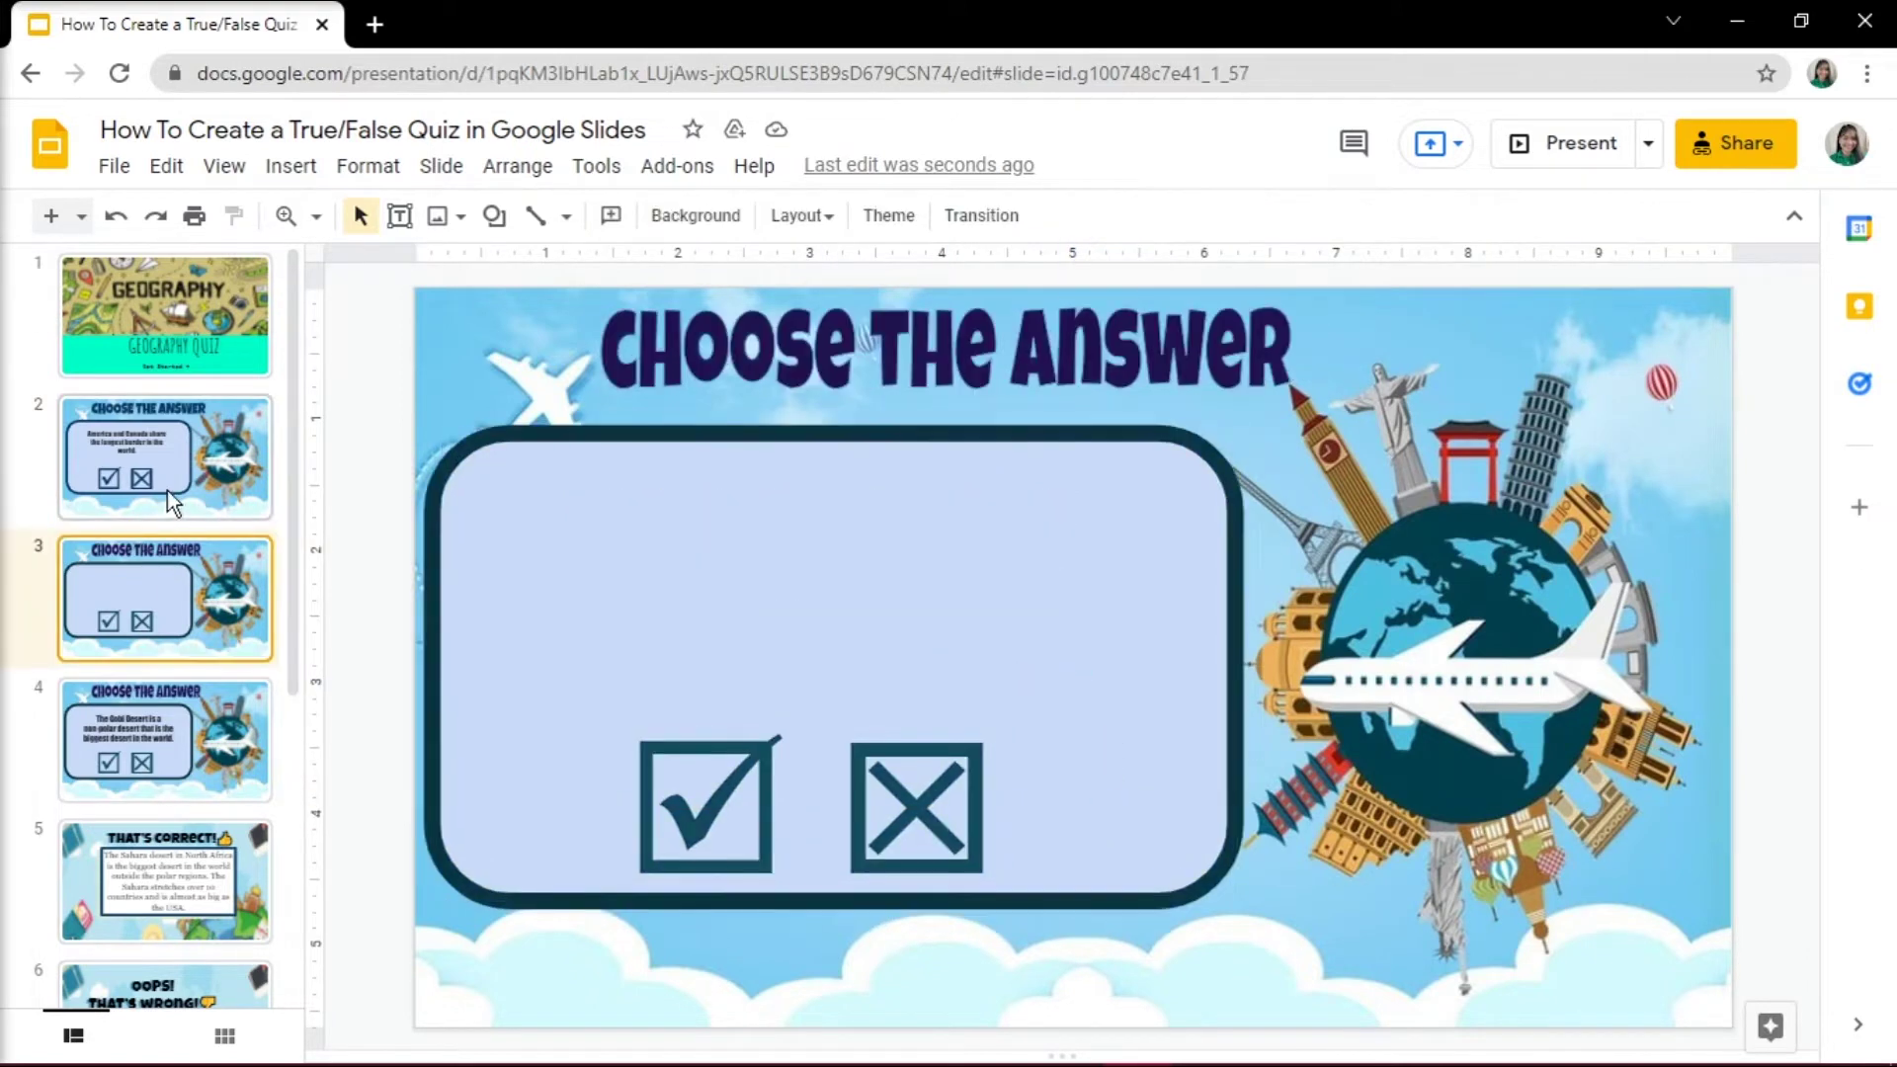
click(203, 479)
right_click(209, 474)
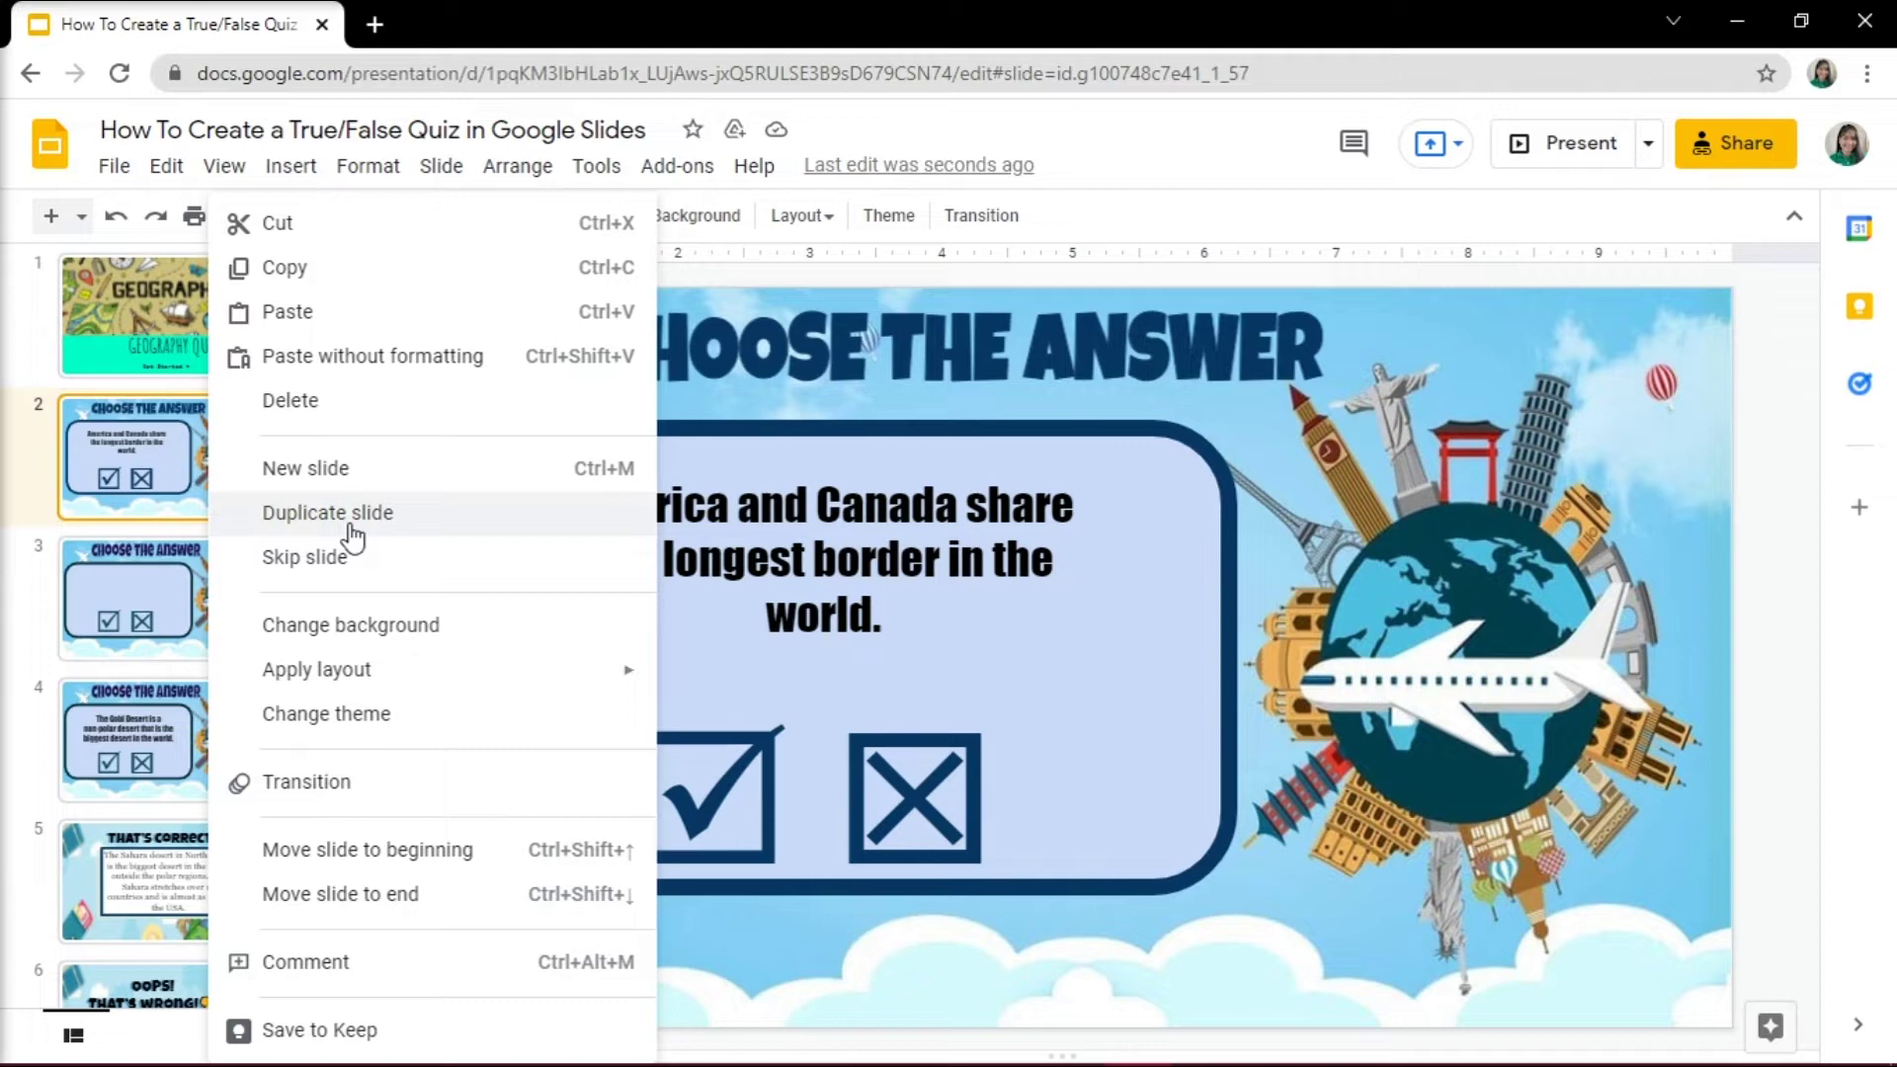
click(1290, 862)
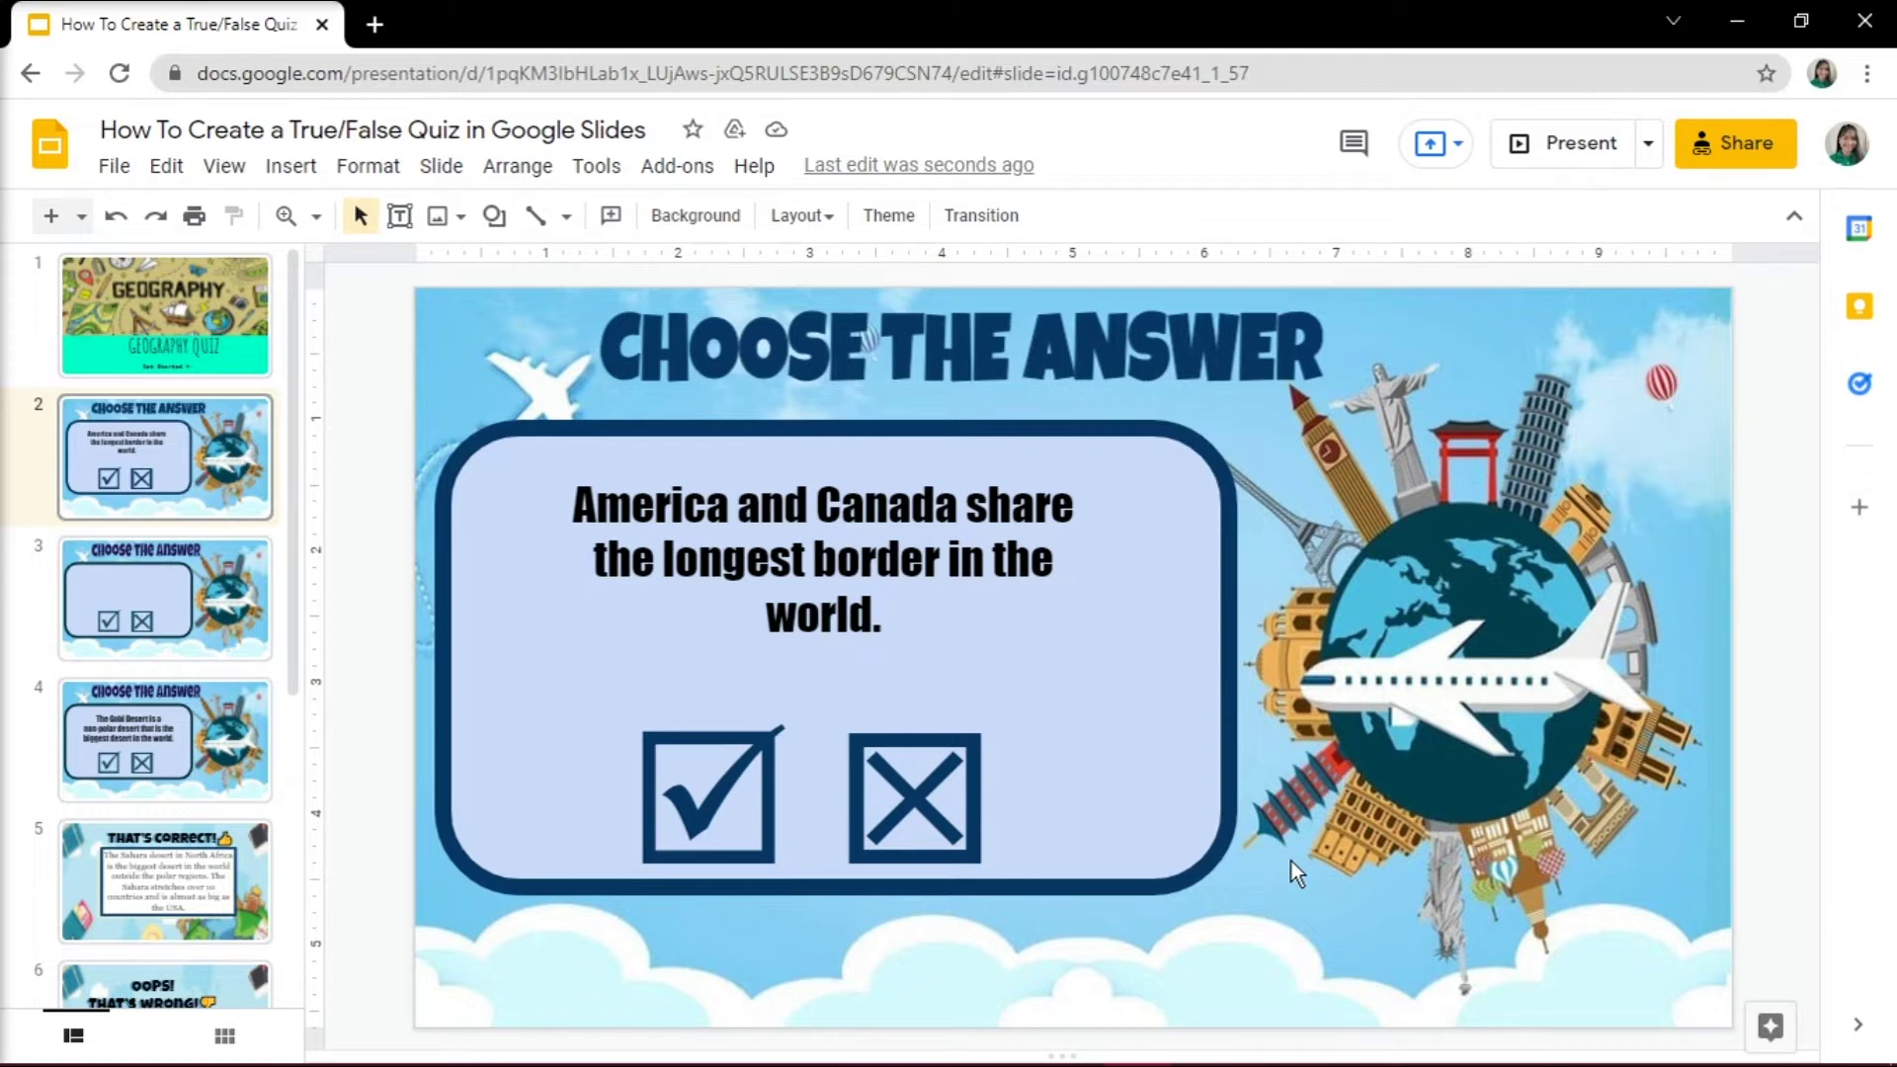
Step: Add a new slide after the first question slide and give it the light blue travel-themed background image
right_click(152, 530)
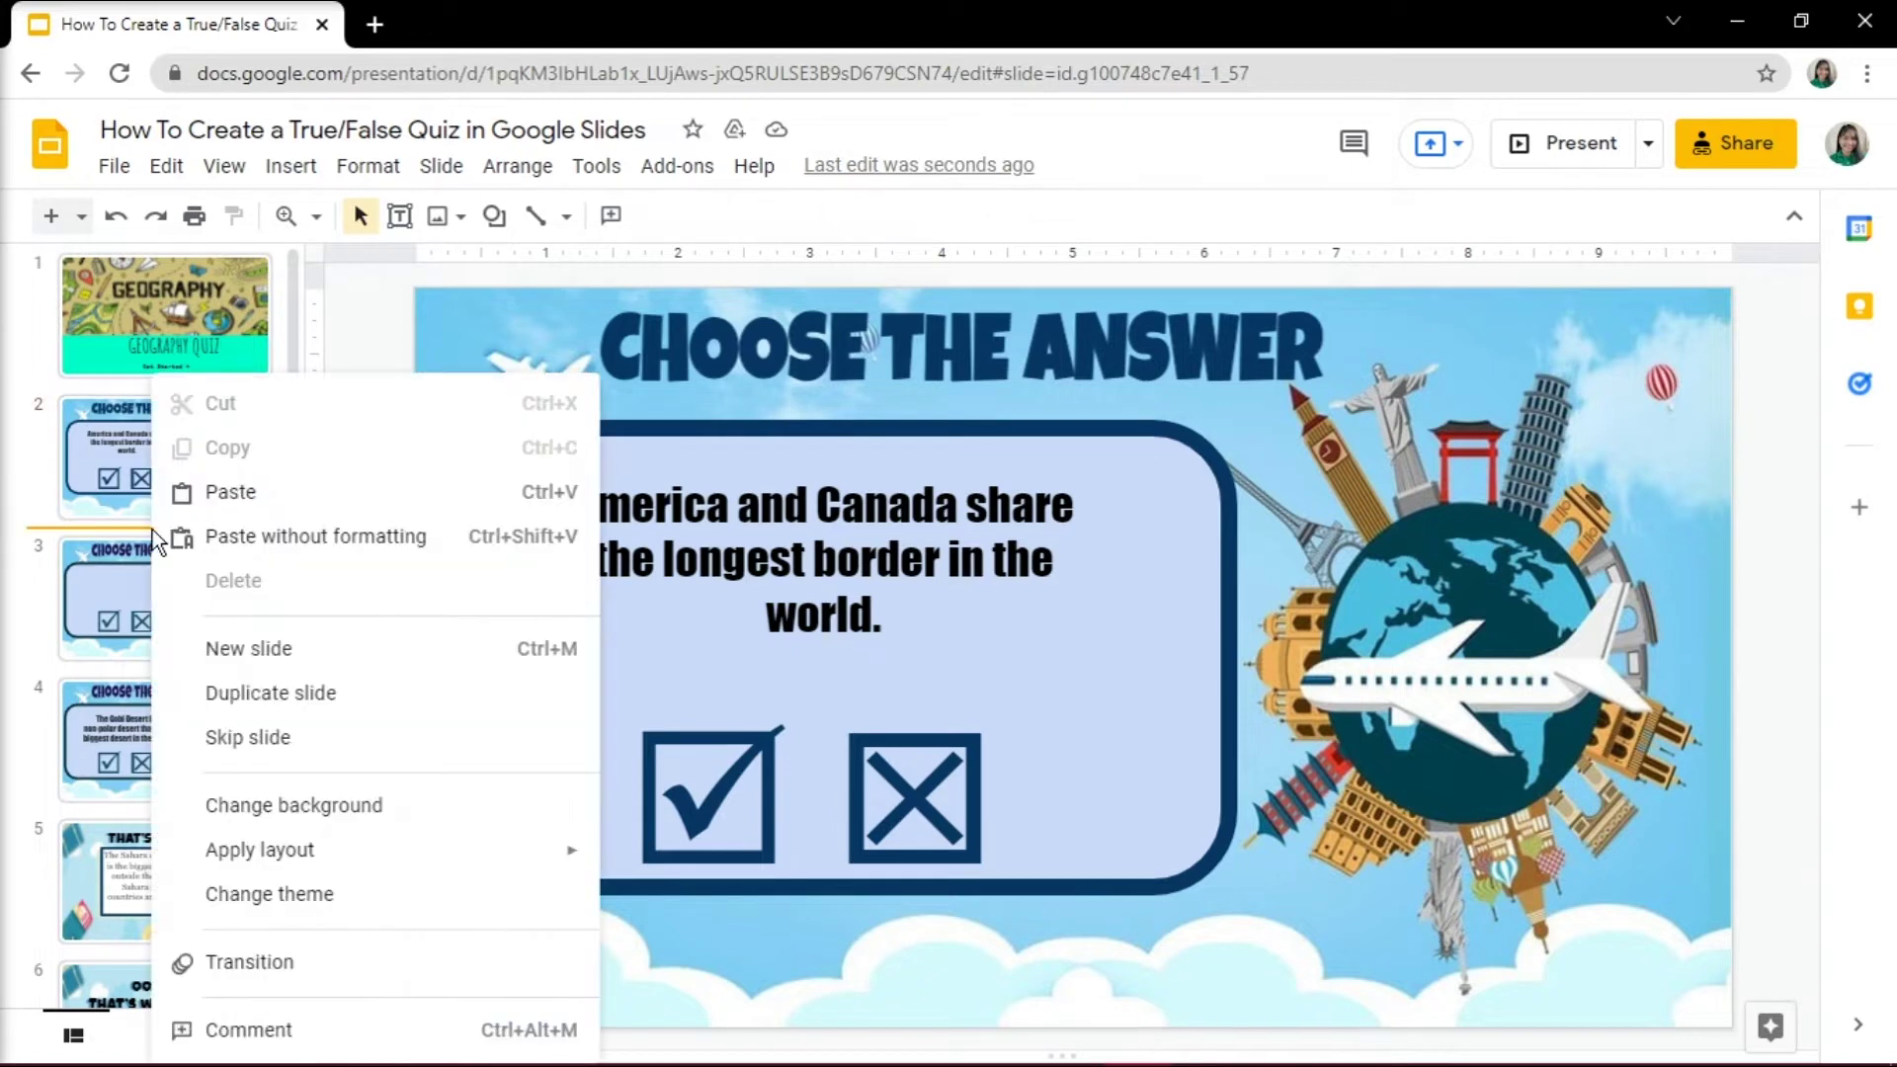
click(273, 662)
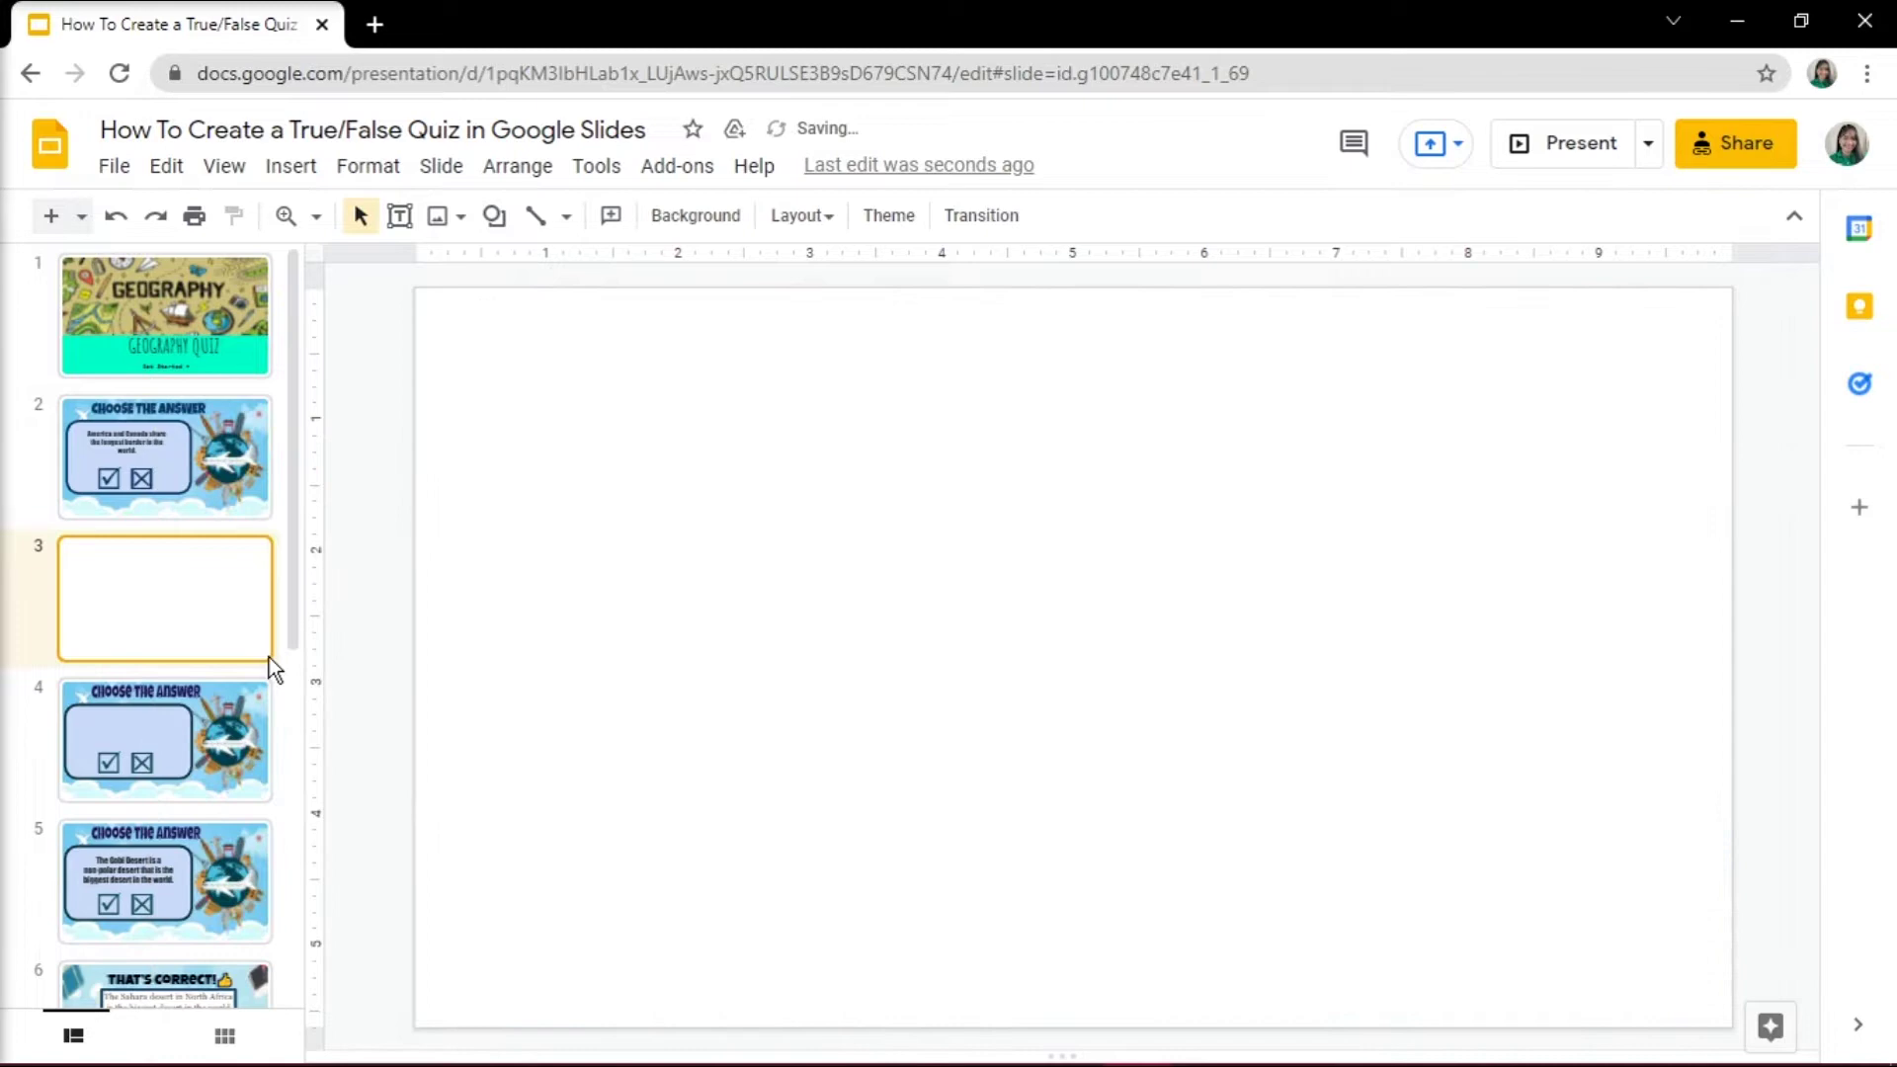
click(747, 234)
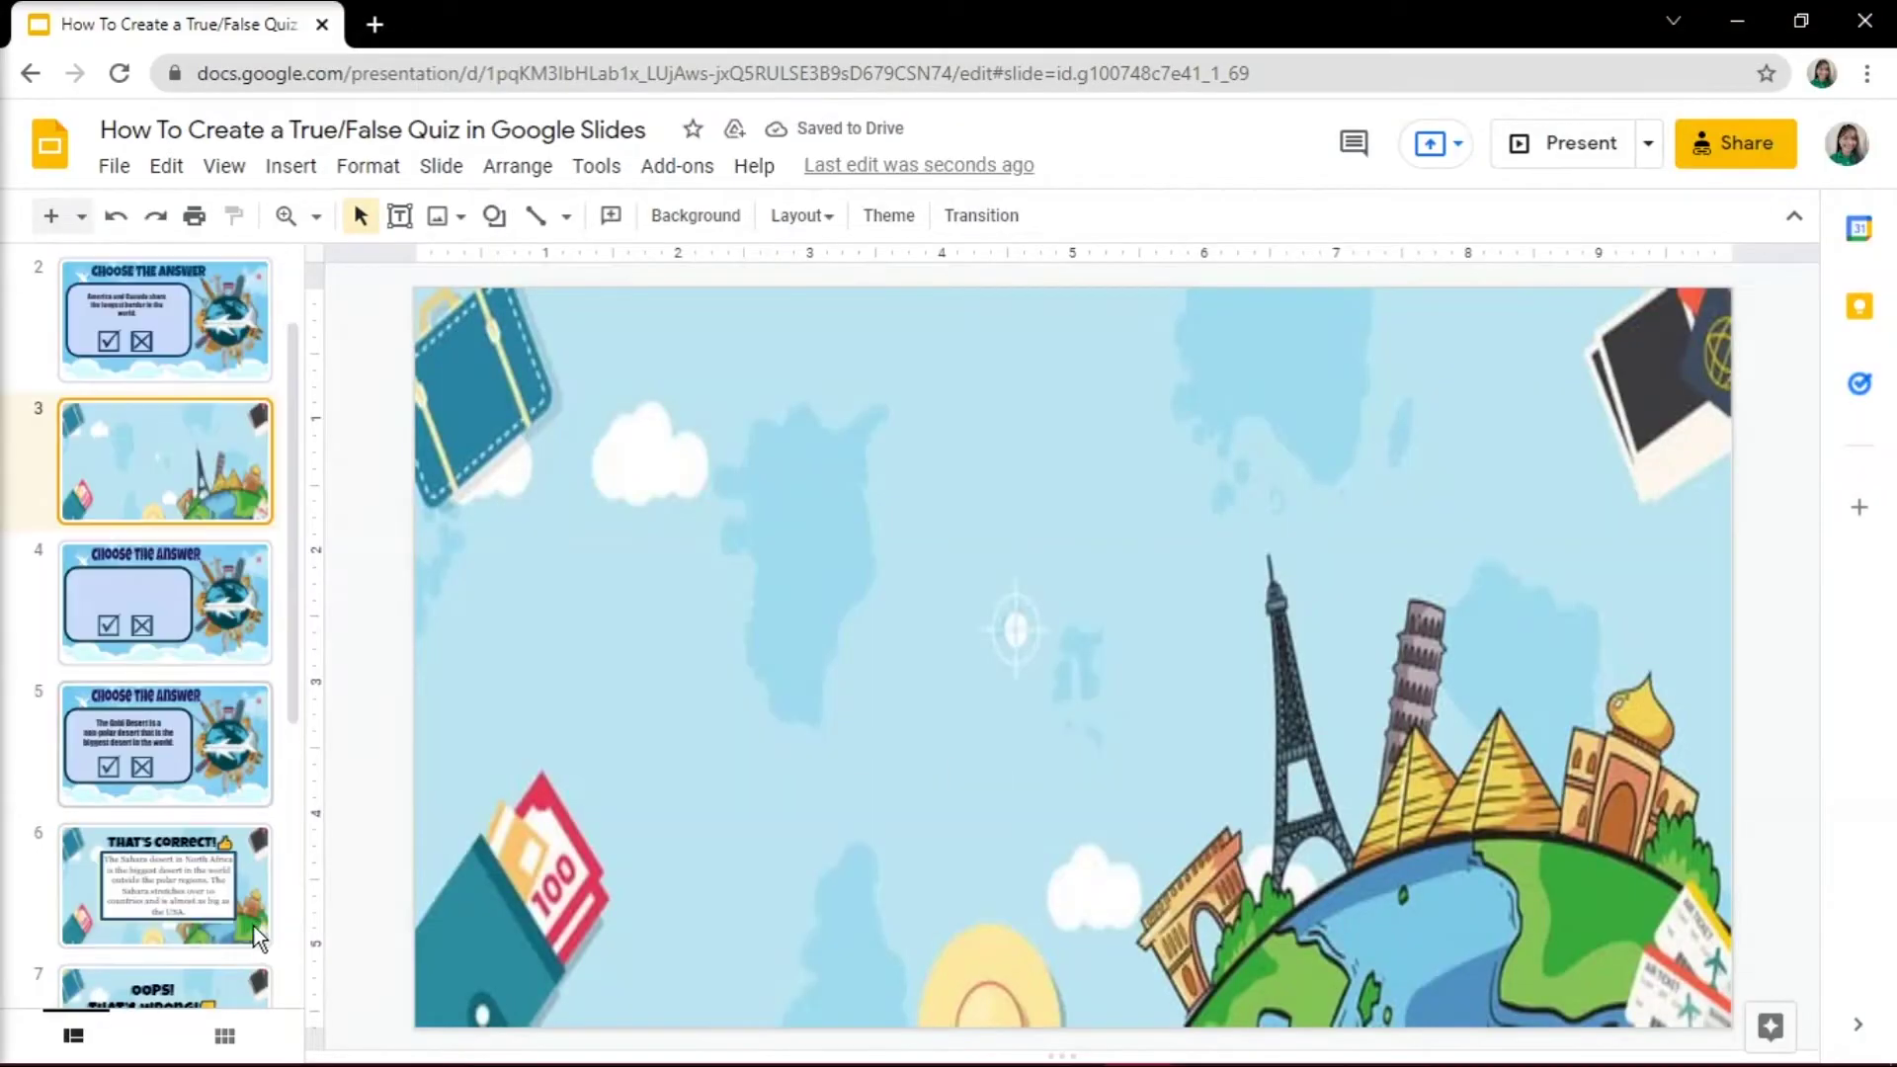
Step: Add a text box near the upper edge of the new slide reading "THAT'S CORRECT!"
drag(597, 330, 1156, 423)
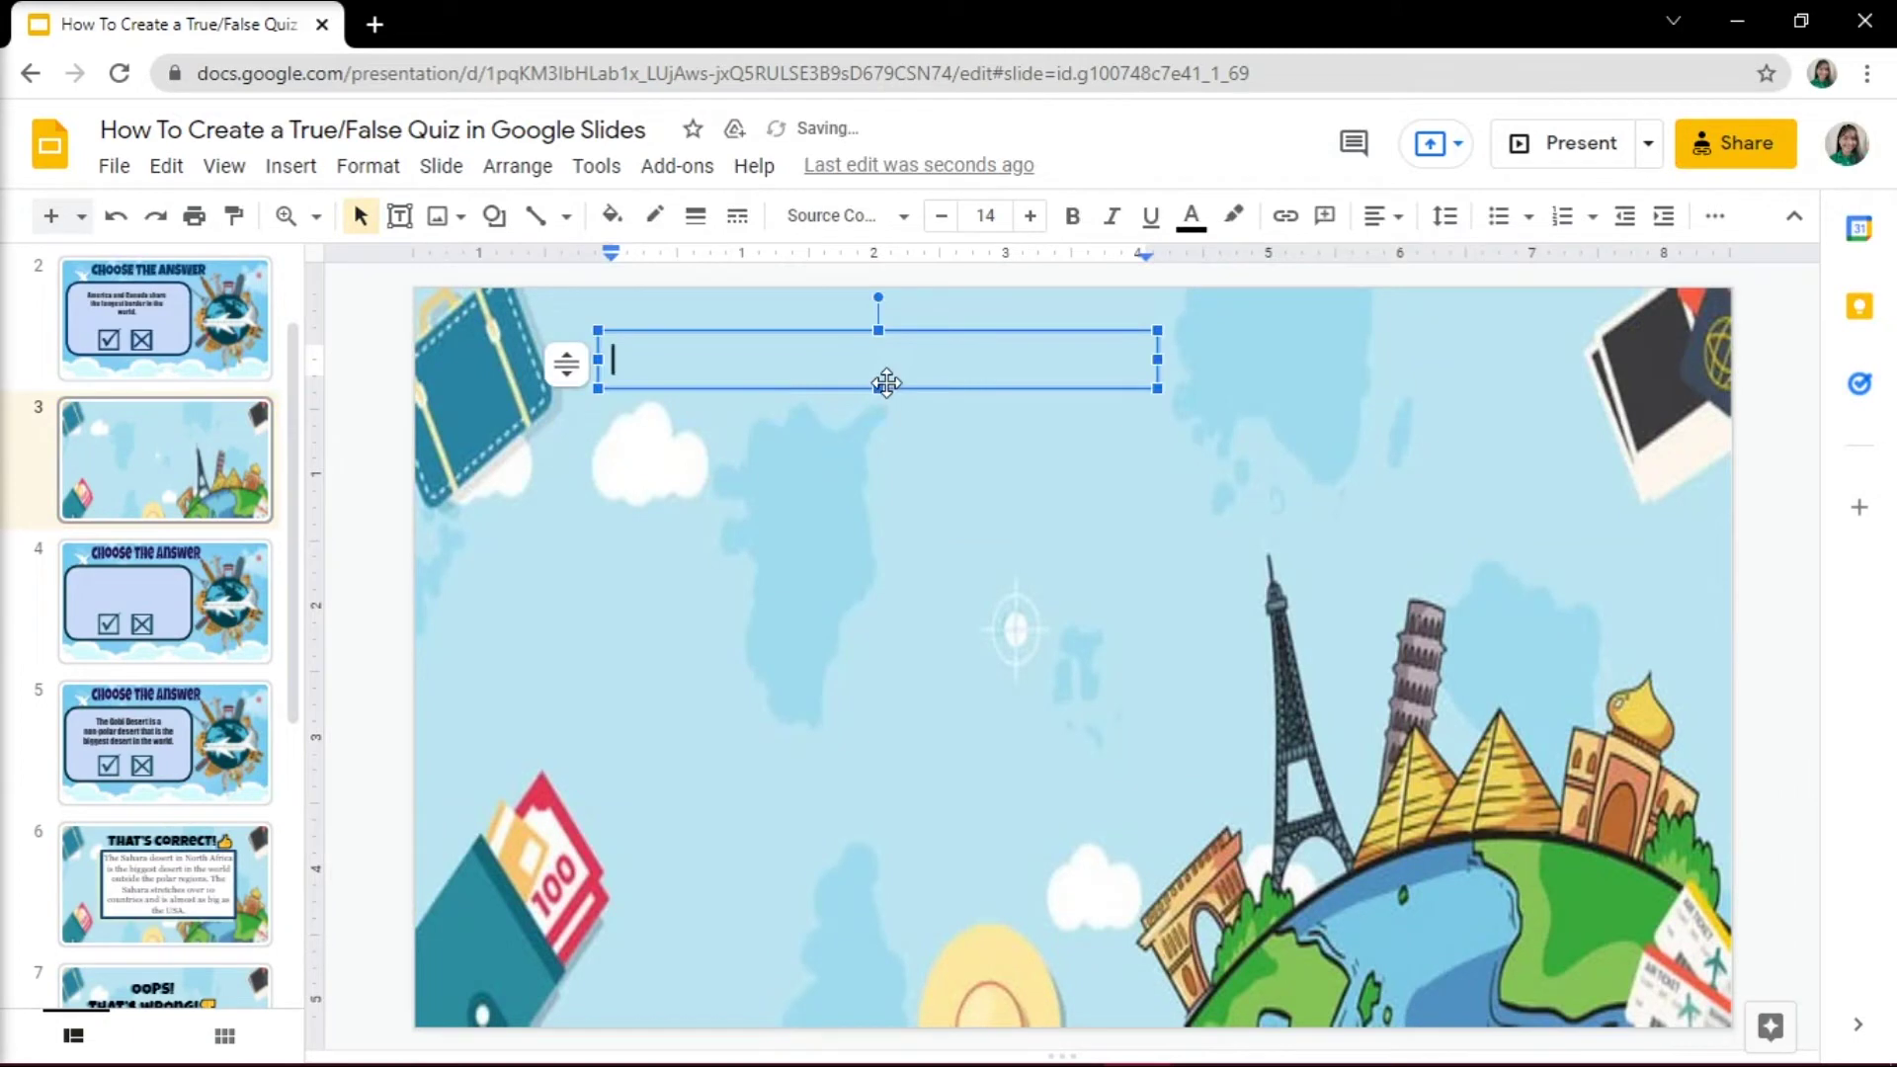
text(THAT'S CORRE)
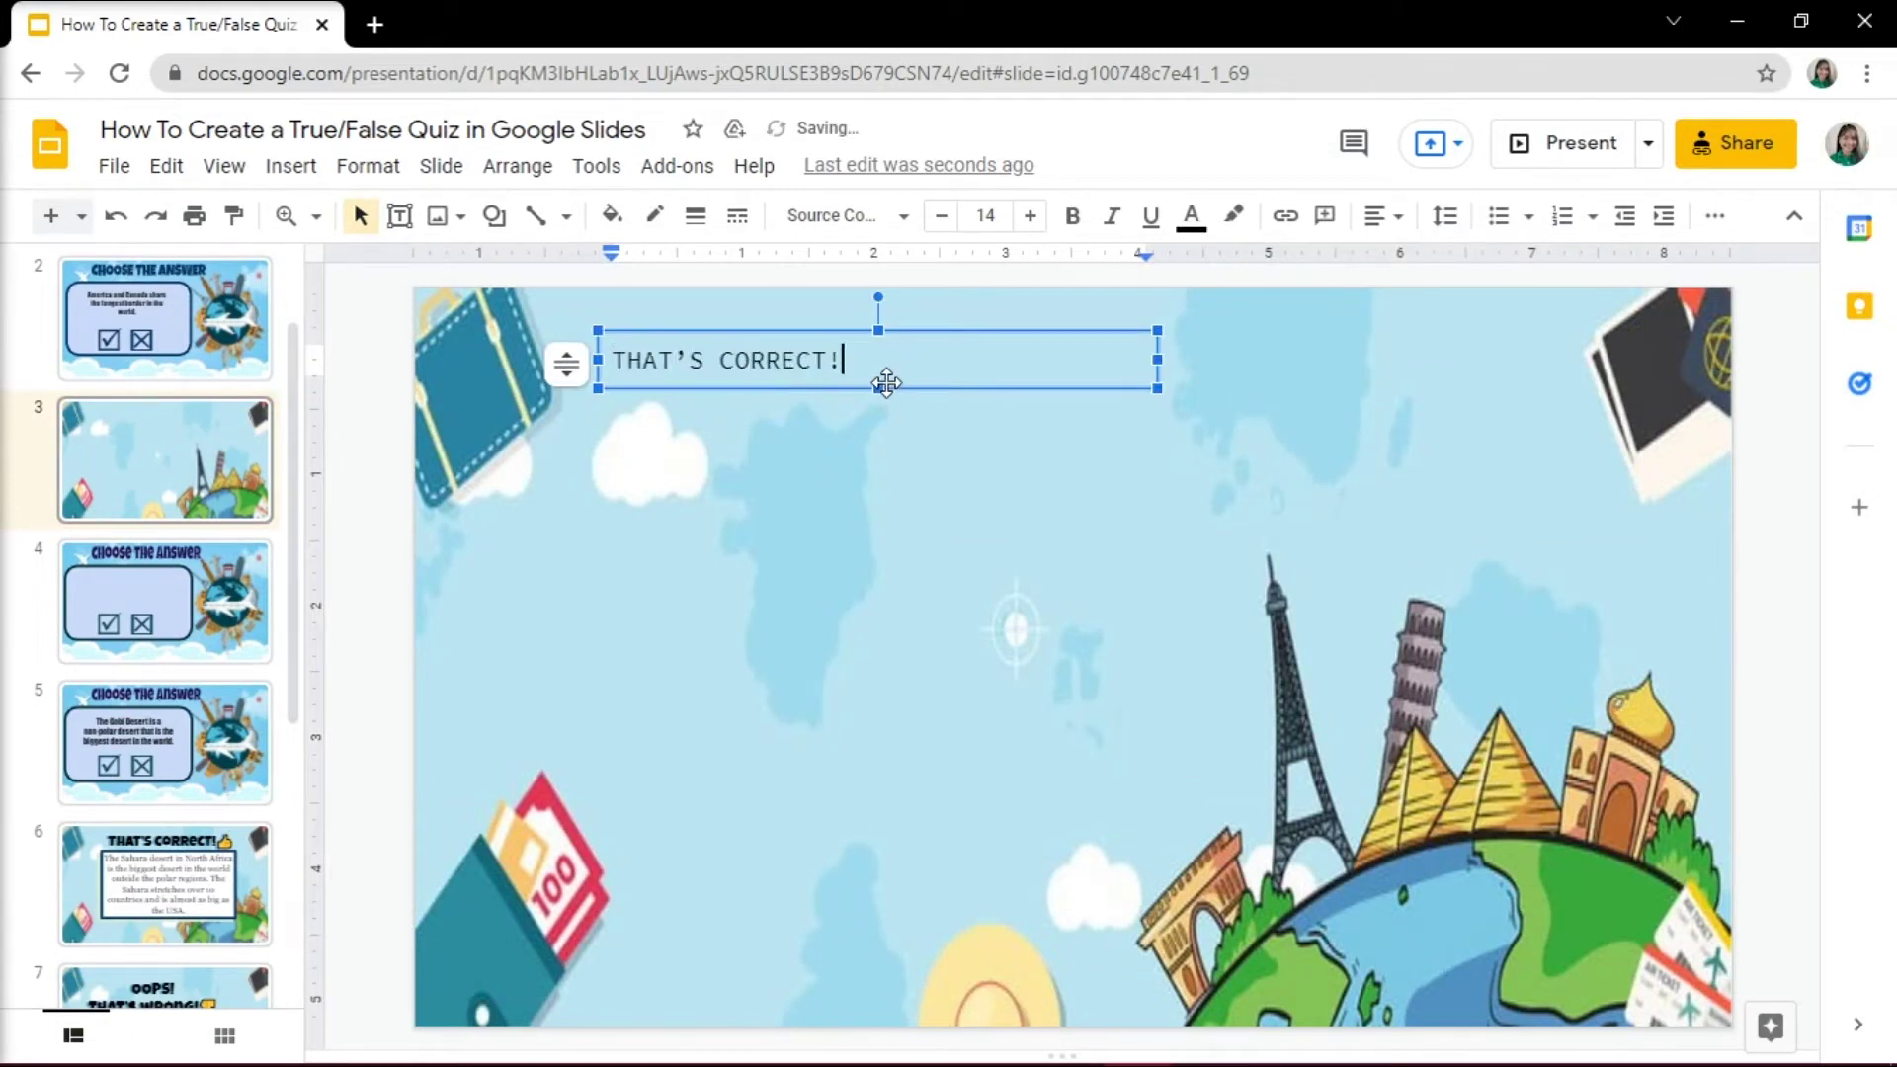
text(CT!)
Step: Append a thumbs-up special character, found with the keyword THUMBS UP, and format the heading in Luckiest Guy, size 43
click(291, 165)
click(347, 682)
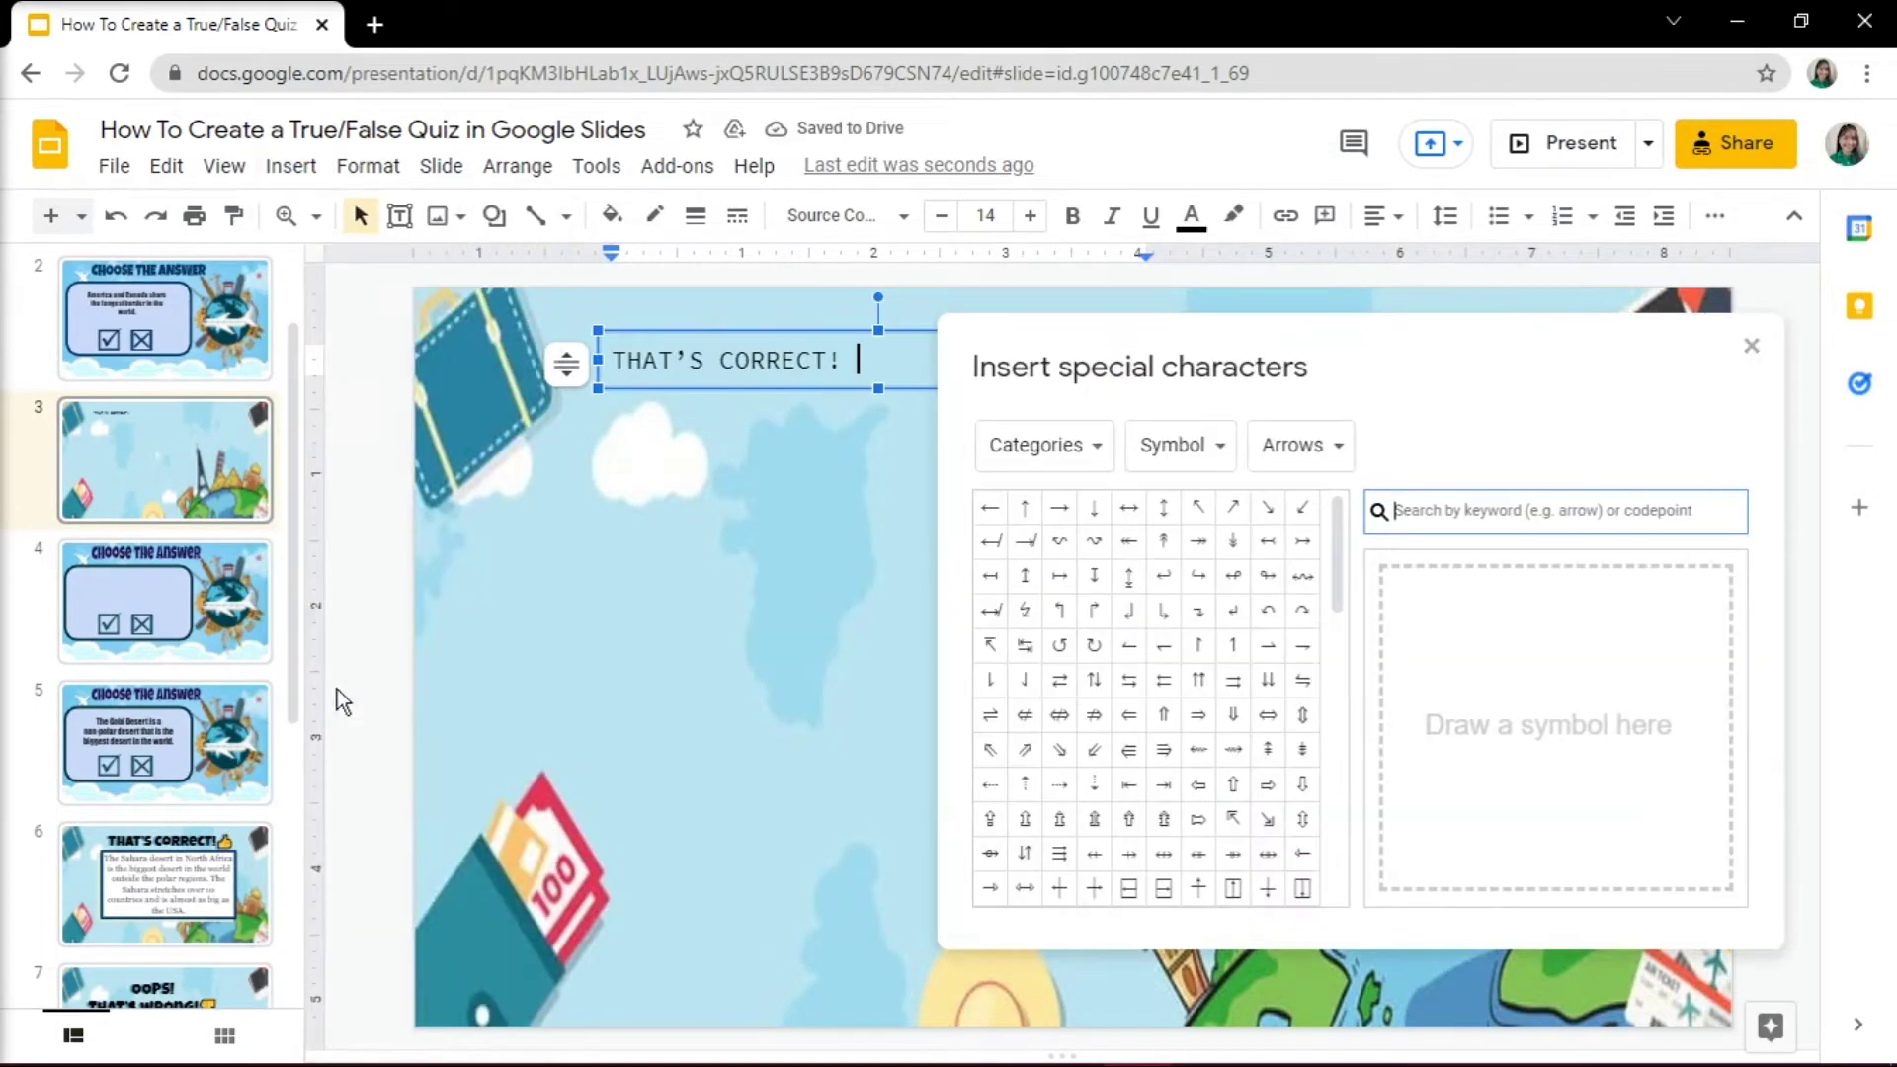
text(thumbs up)
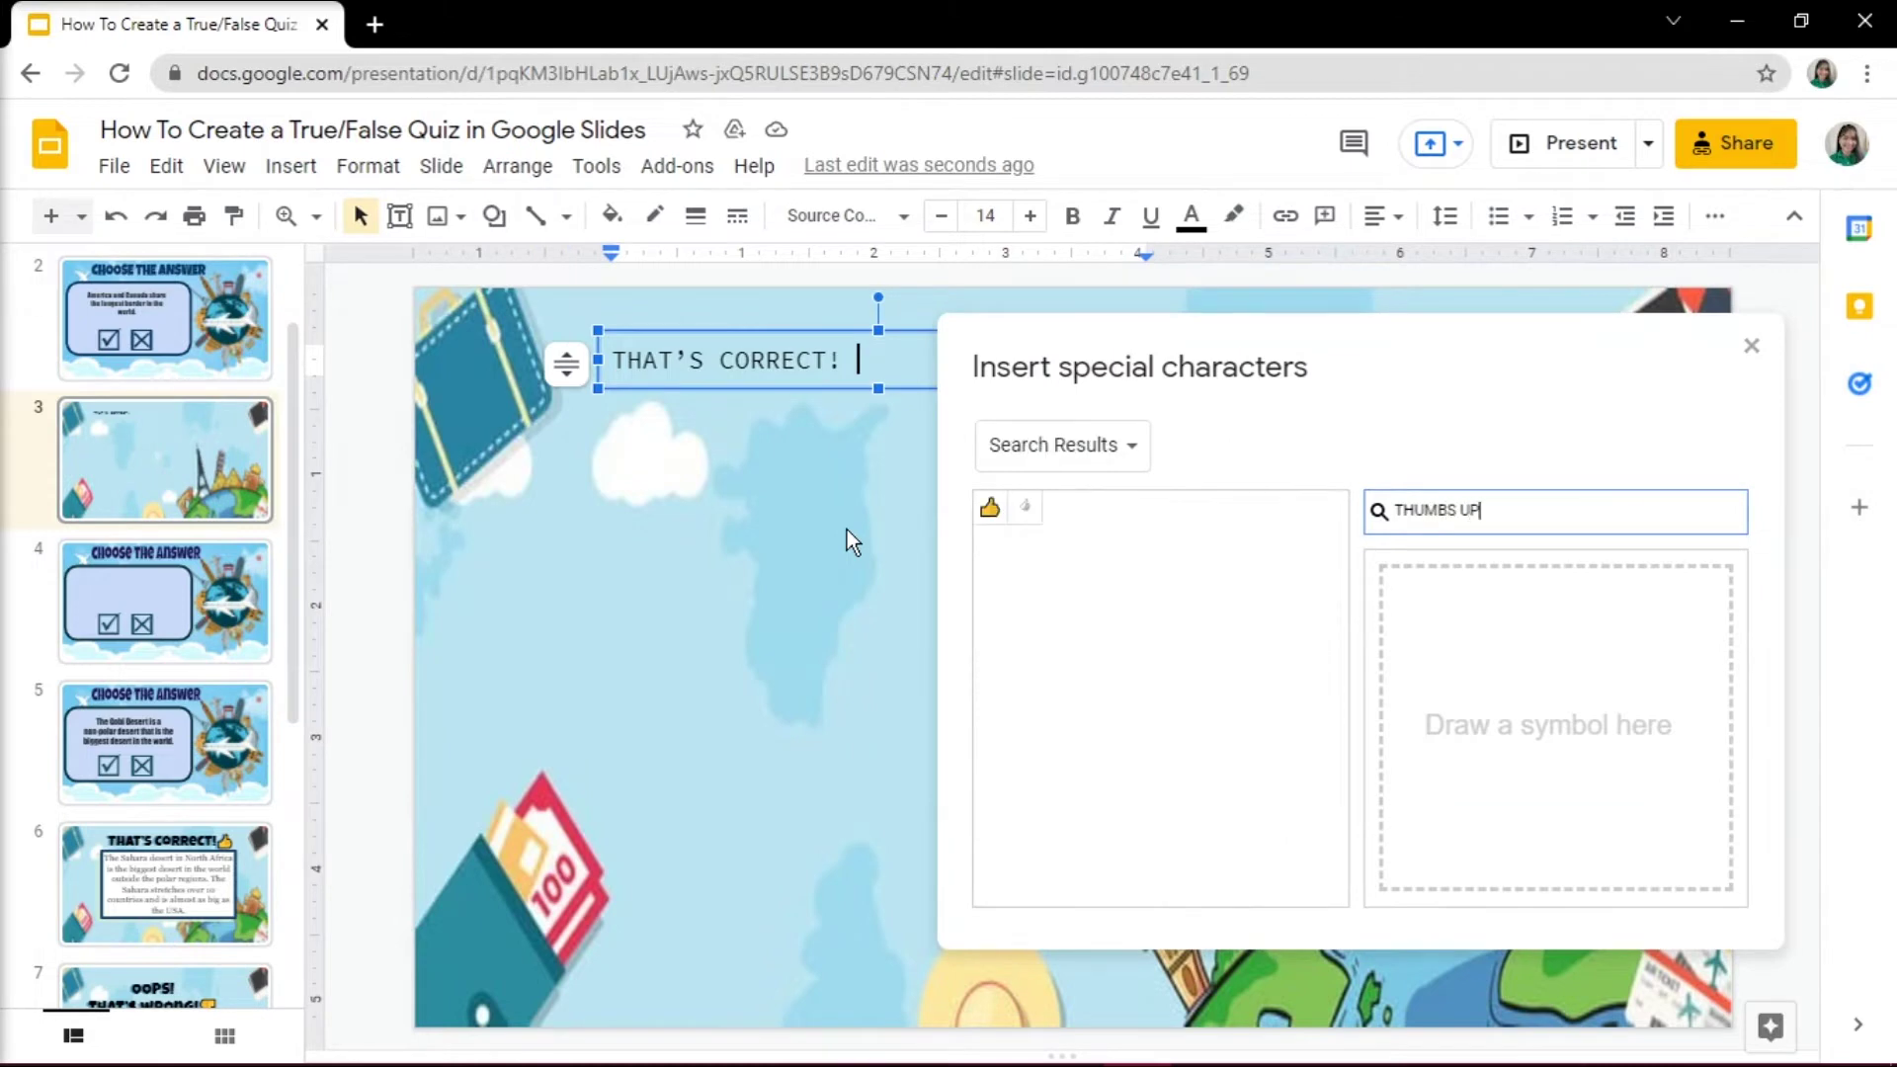
click(986, 514)
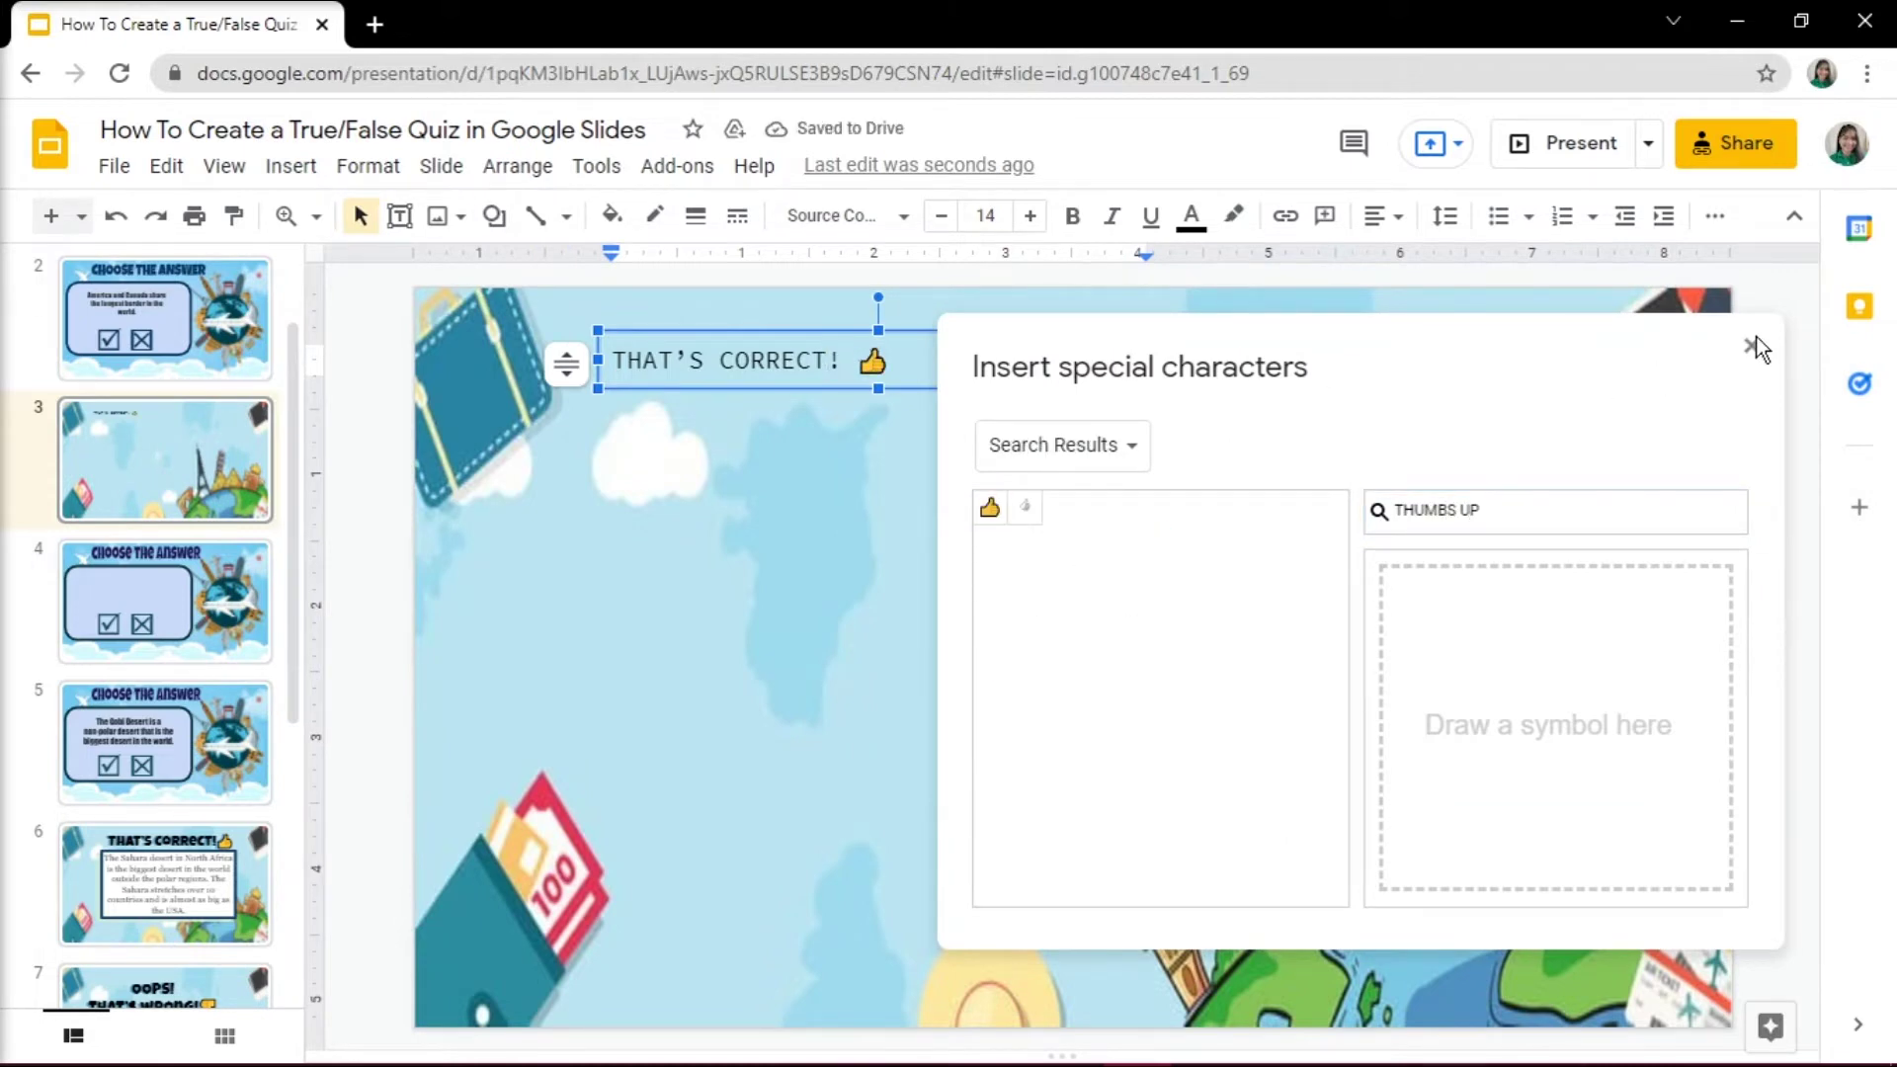
click(1752, 346)
key(ctrl+a)
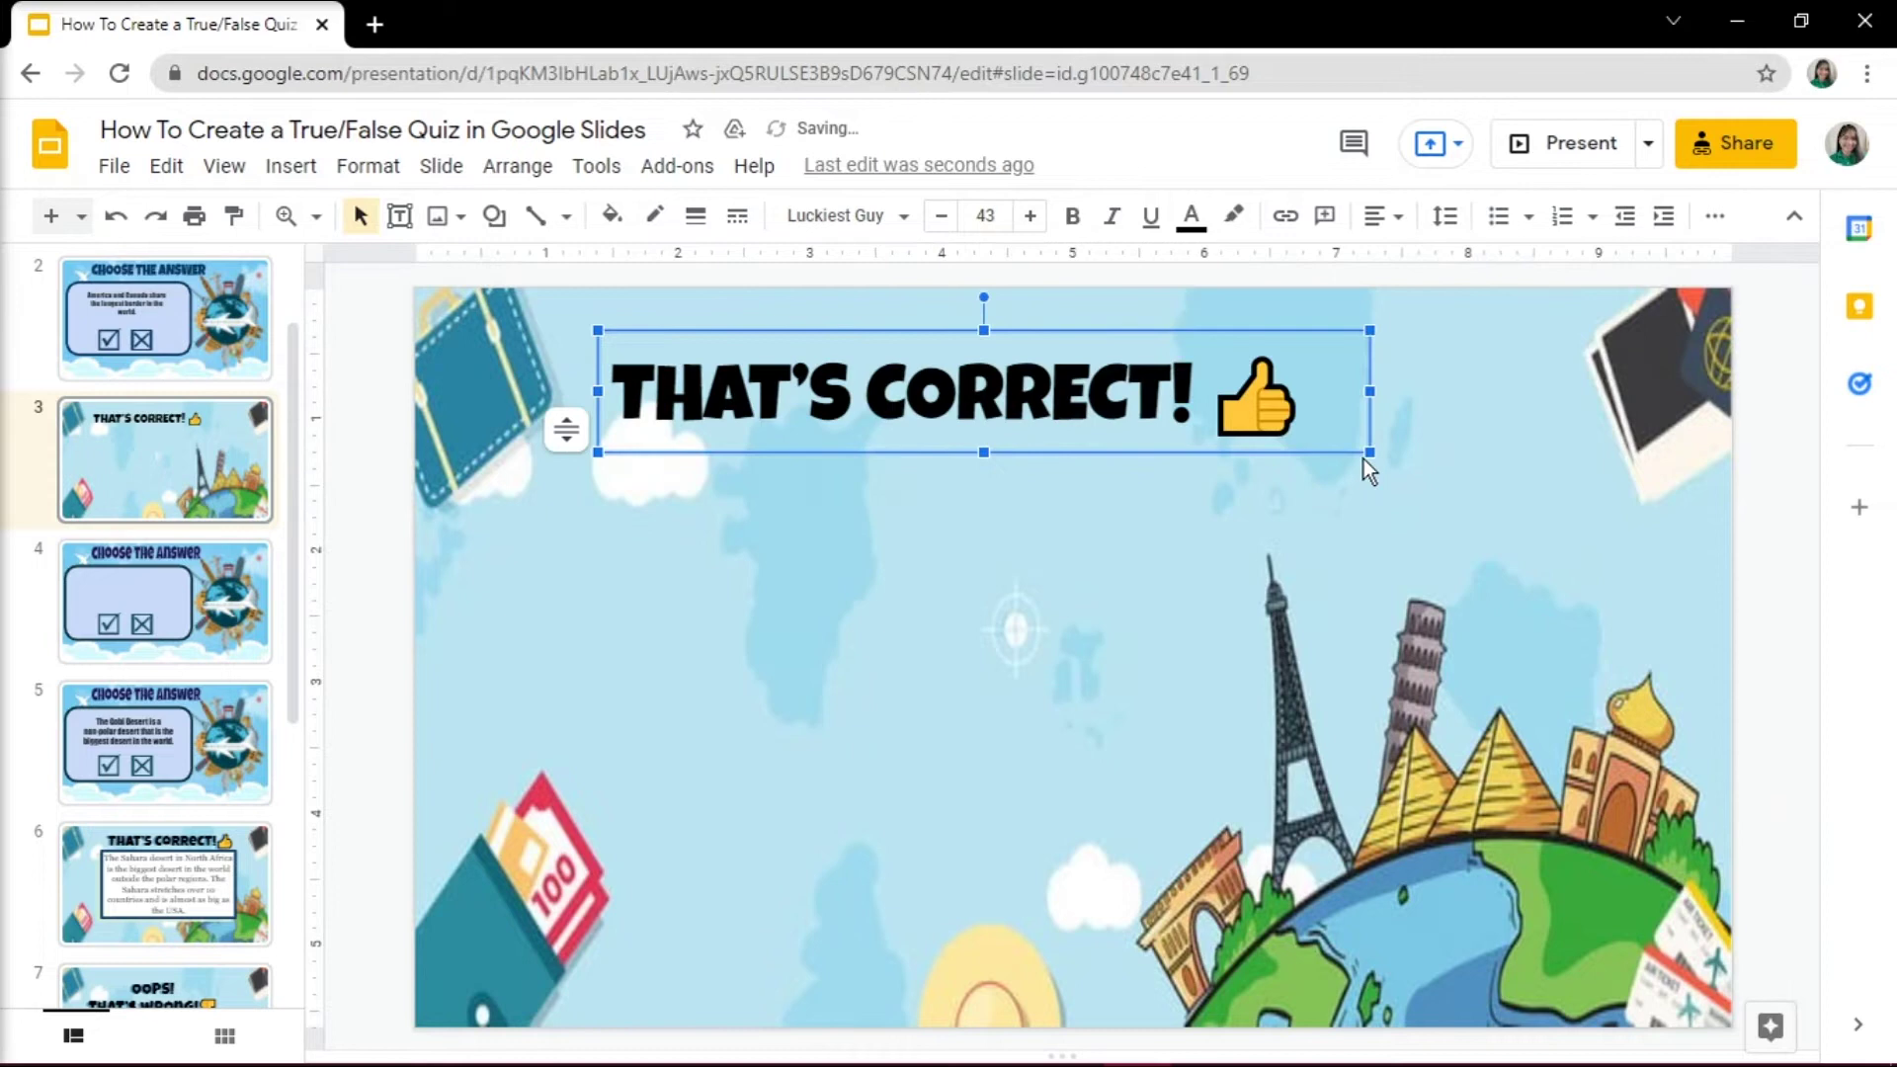
Step: Add a text box below the heading reading "The longest border is between United States of America and Canada. It is over 8893 km/ 5525 miles long."
click(291, 165)
click(339, 258)
drag(622, 486, 1451, 543)
text(The lo)
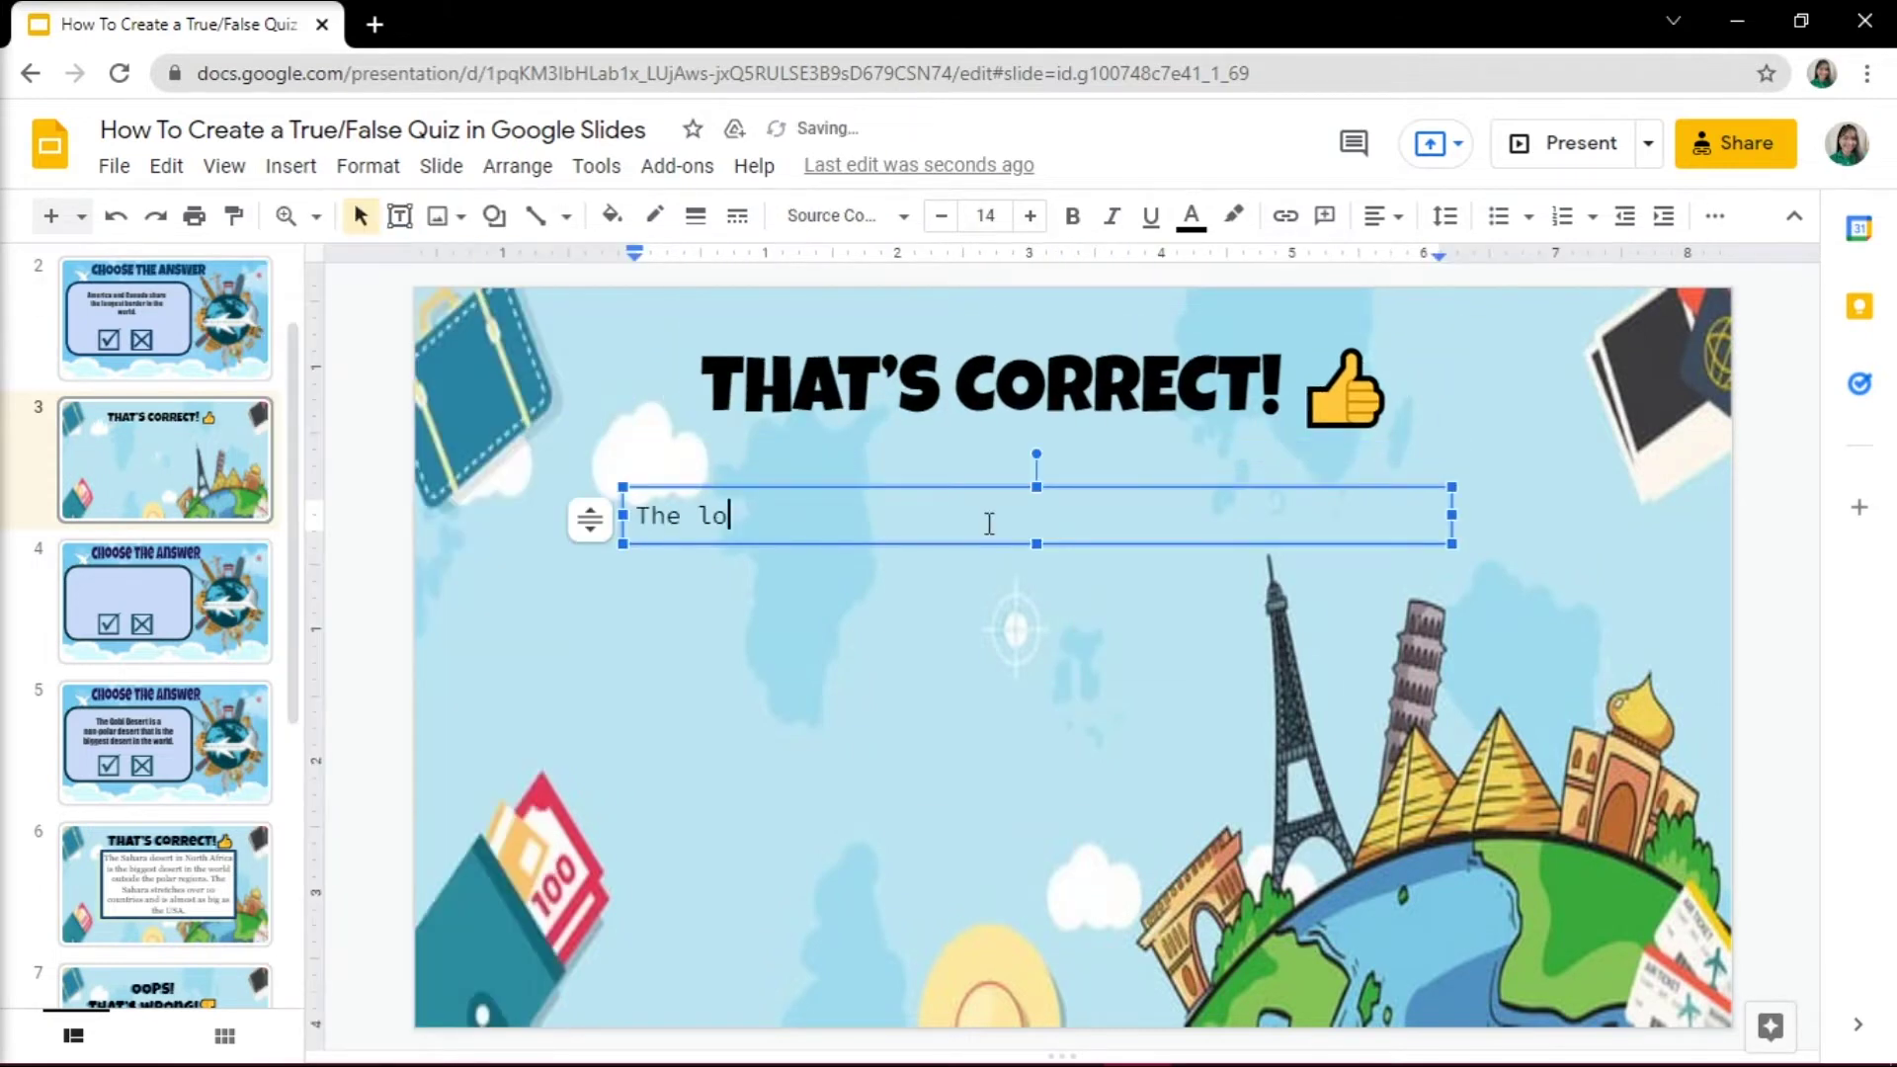
text(ngest border is between United States of America and Canada. It is over 8893jm/)
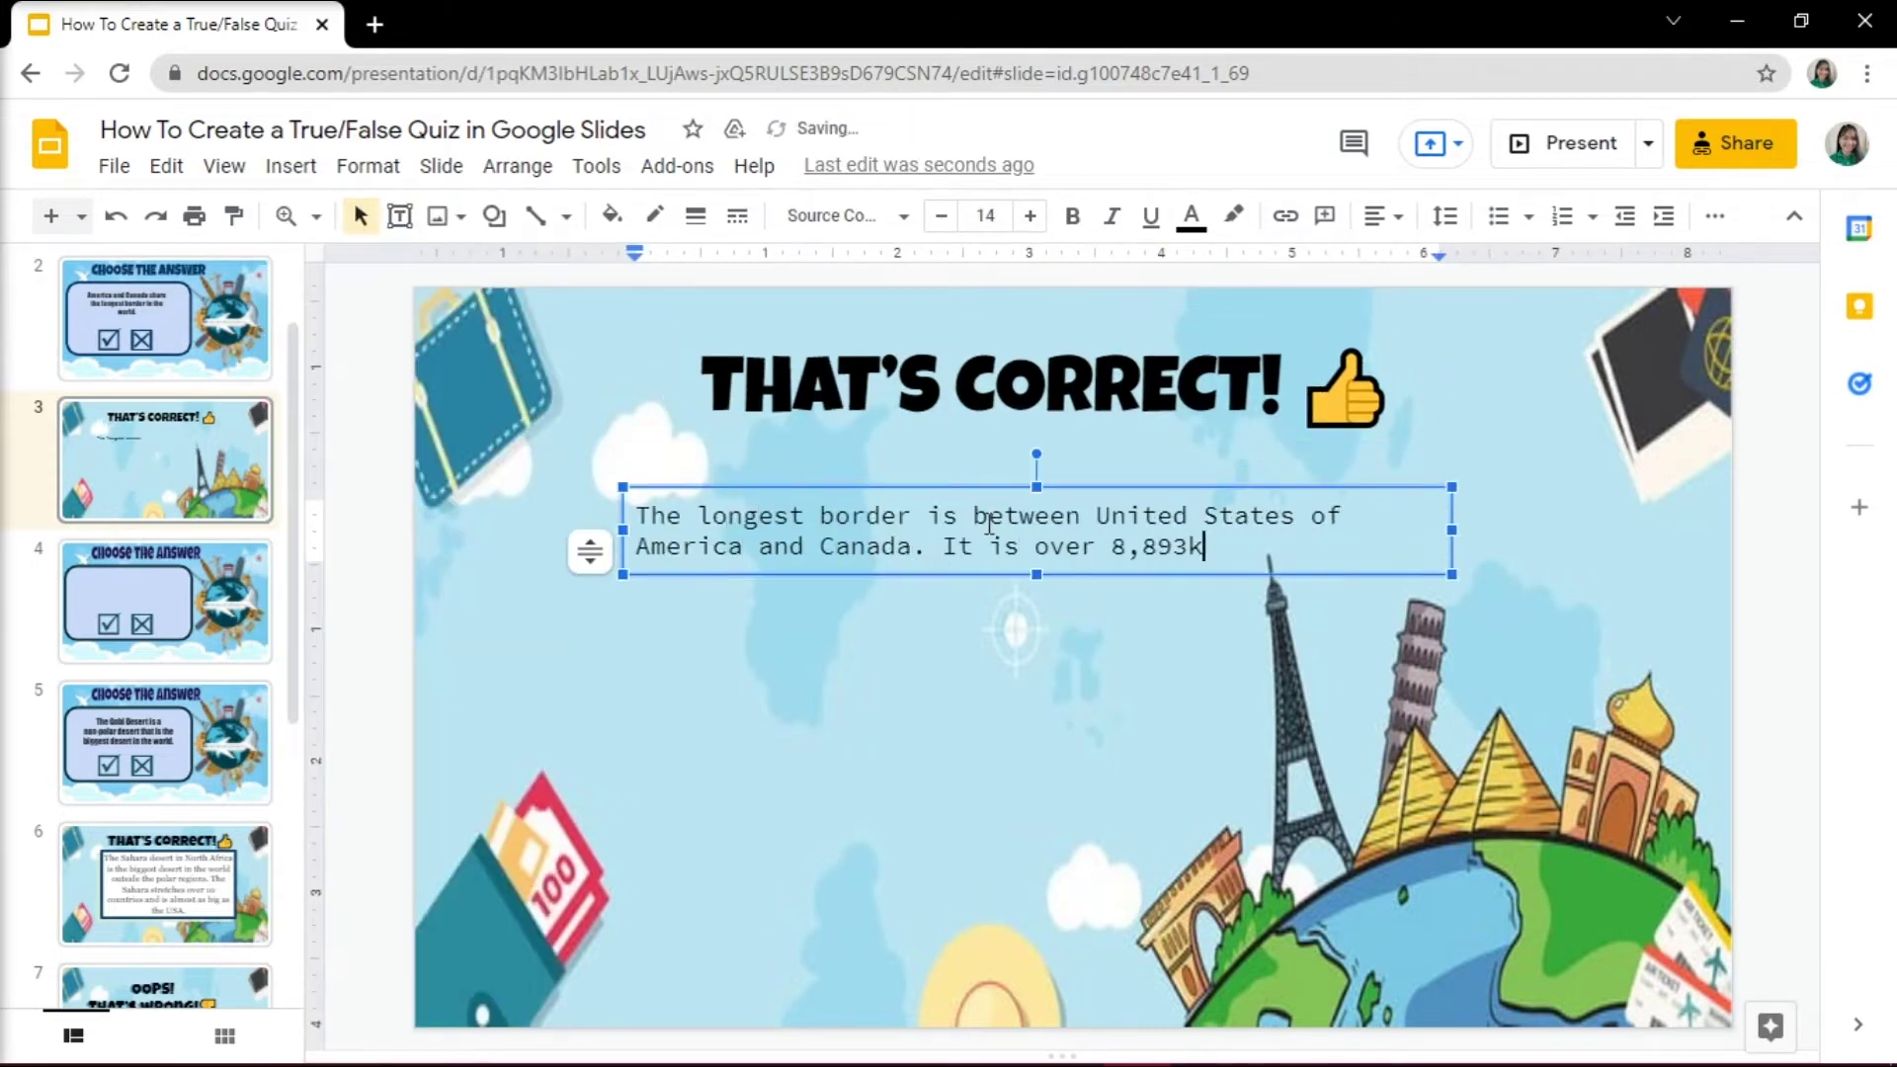
text(55)
key(BackSpace)
key(BackSpace)
key(BackSpace)
key(BackSpace)
key(BackSpace)
text(km/)
key(BackSpace)
key(BackSpace)
key(BackSpace)
text(km/ 5525 miles long.)
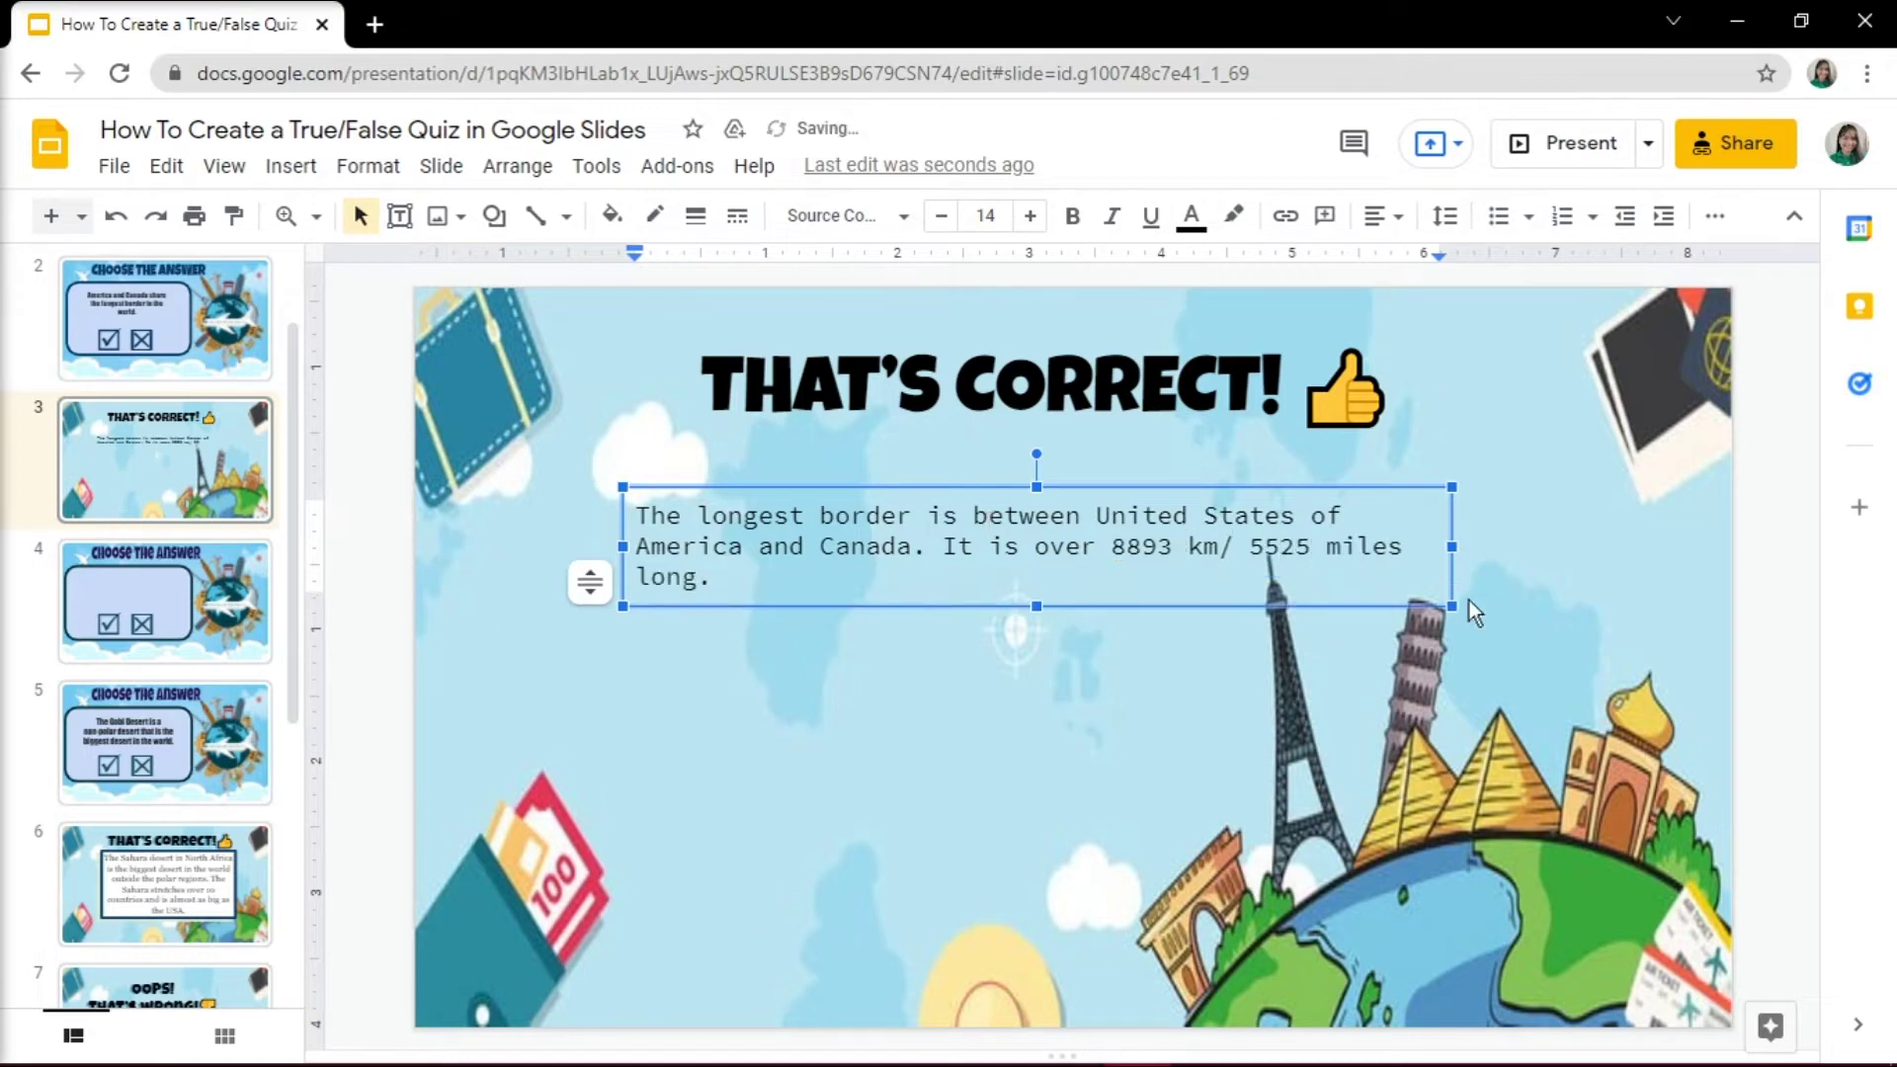
Step: Fill the explanation text box white with a thick dark blue border
drag(1437, 590, 637, 514)
click(613, 215)
click(898, 501)
Step: Format the explanation text in Georgia, size 37, centered
click(844, 216)
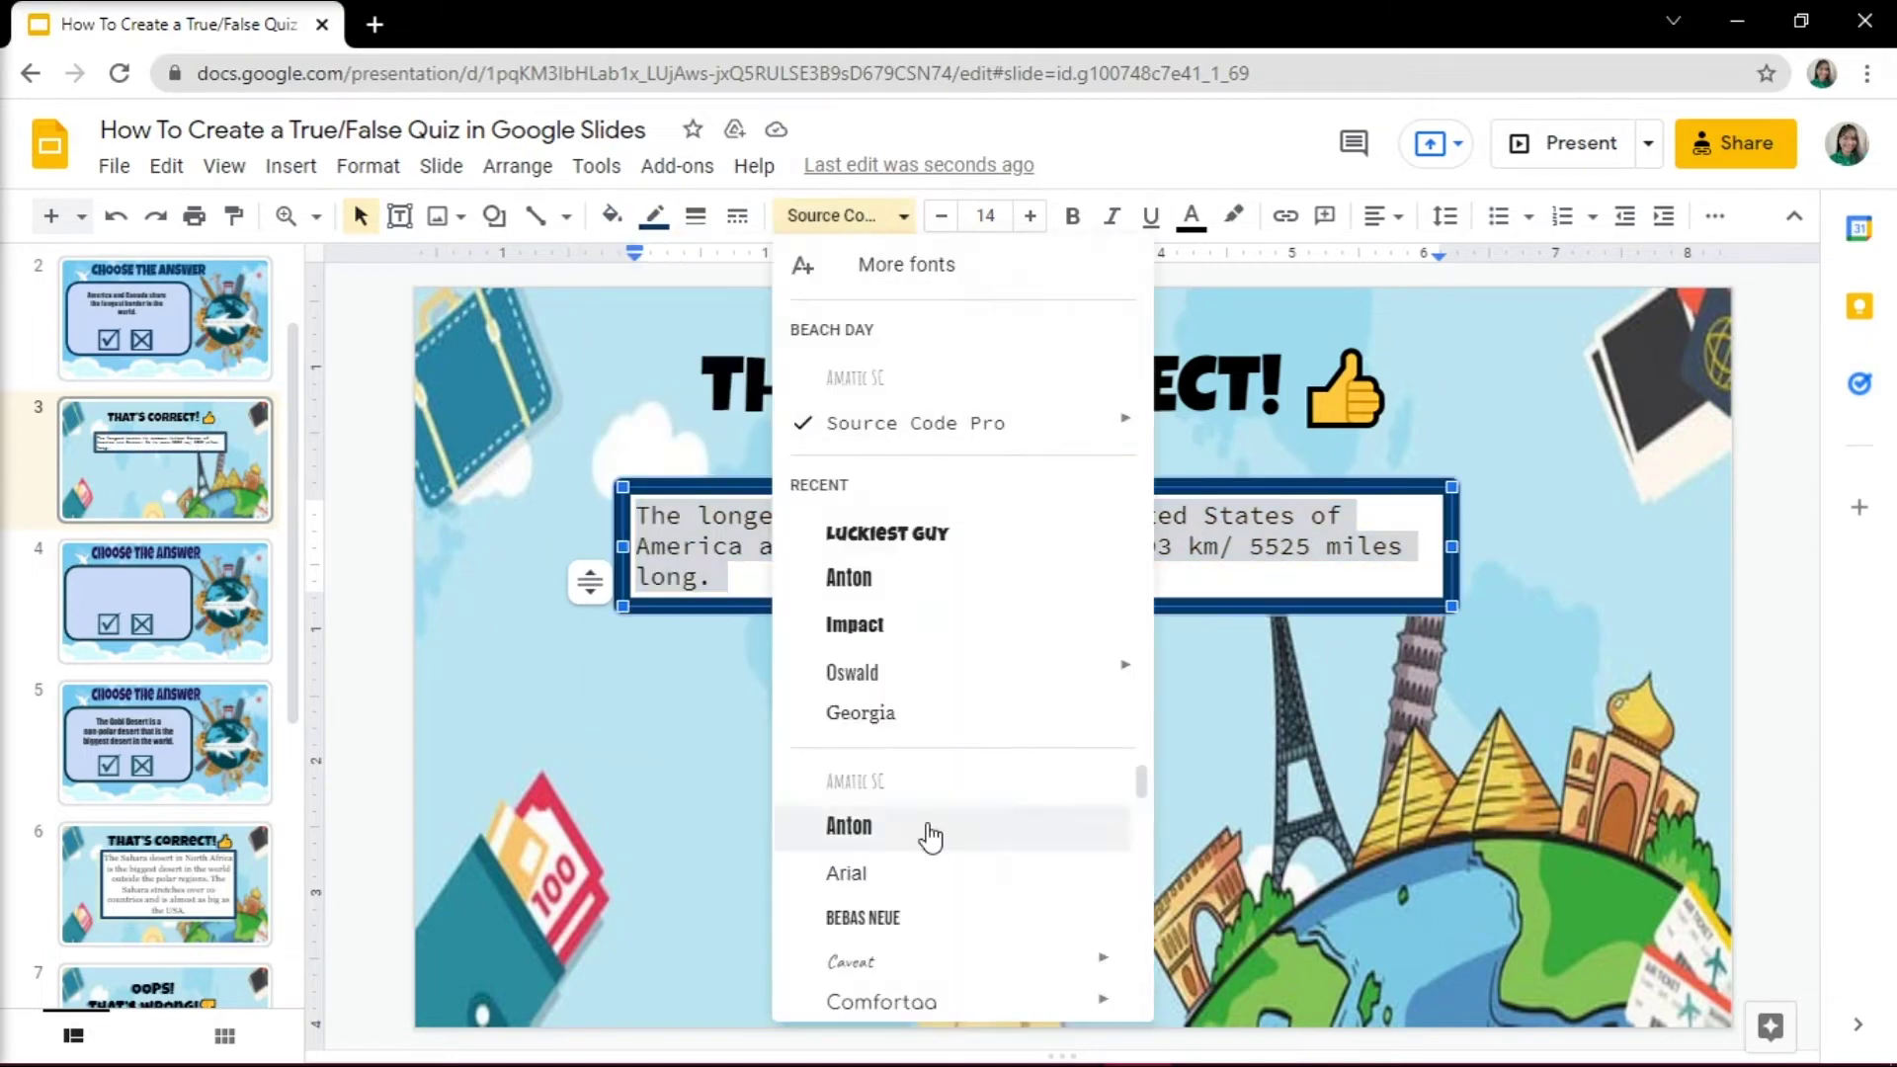
click(923, 821)
click(844, 215)
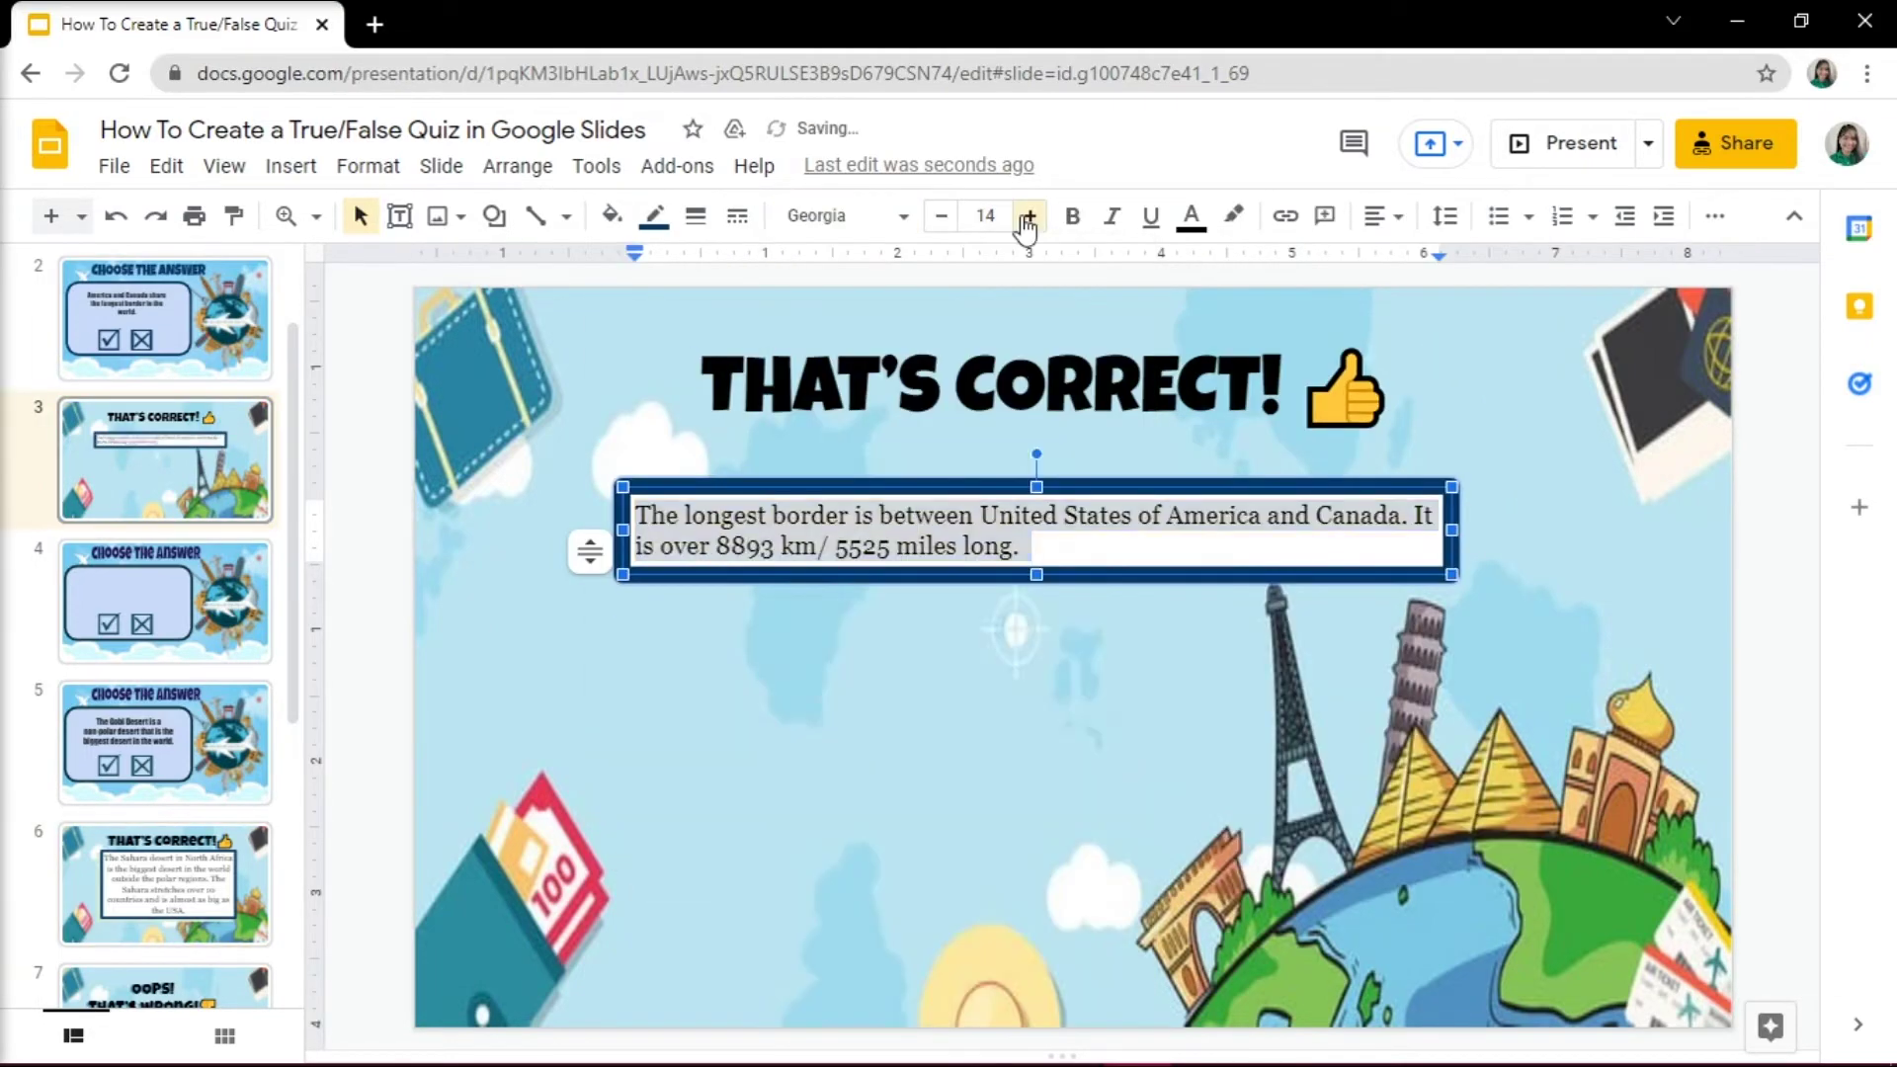
click(985, 215)
text(37)
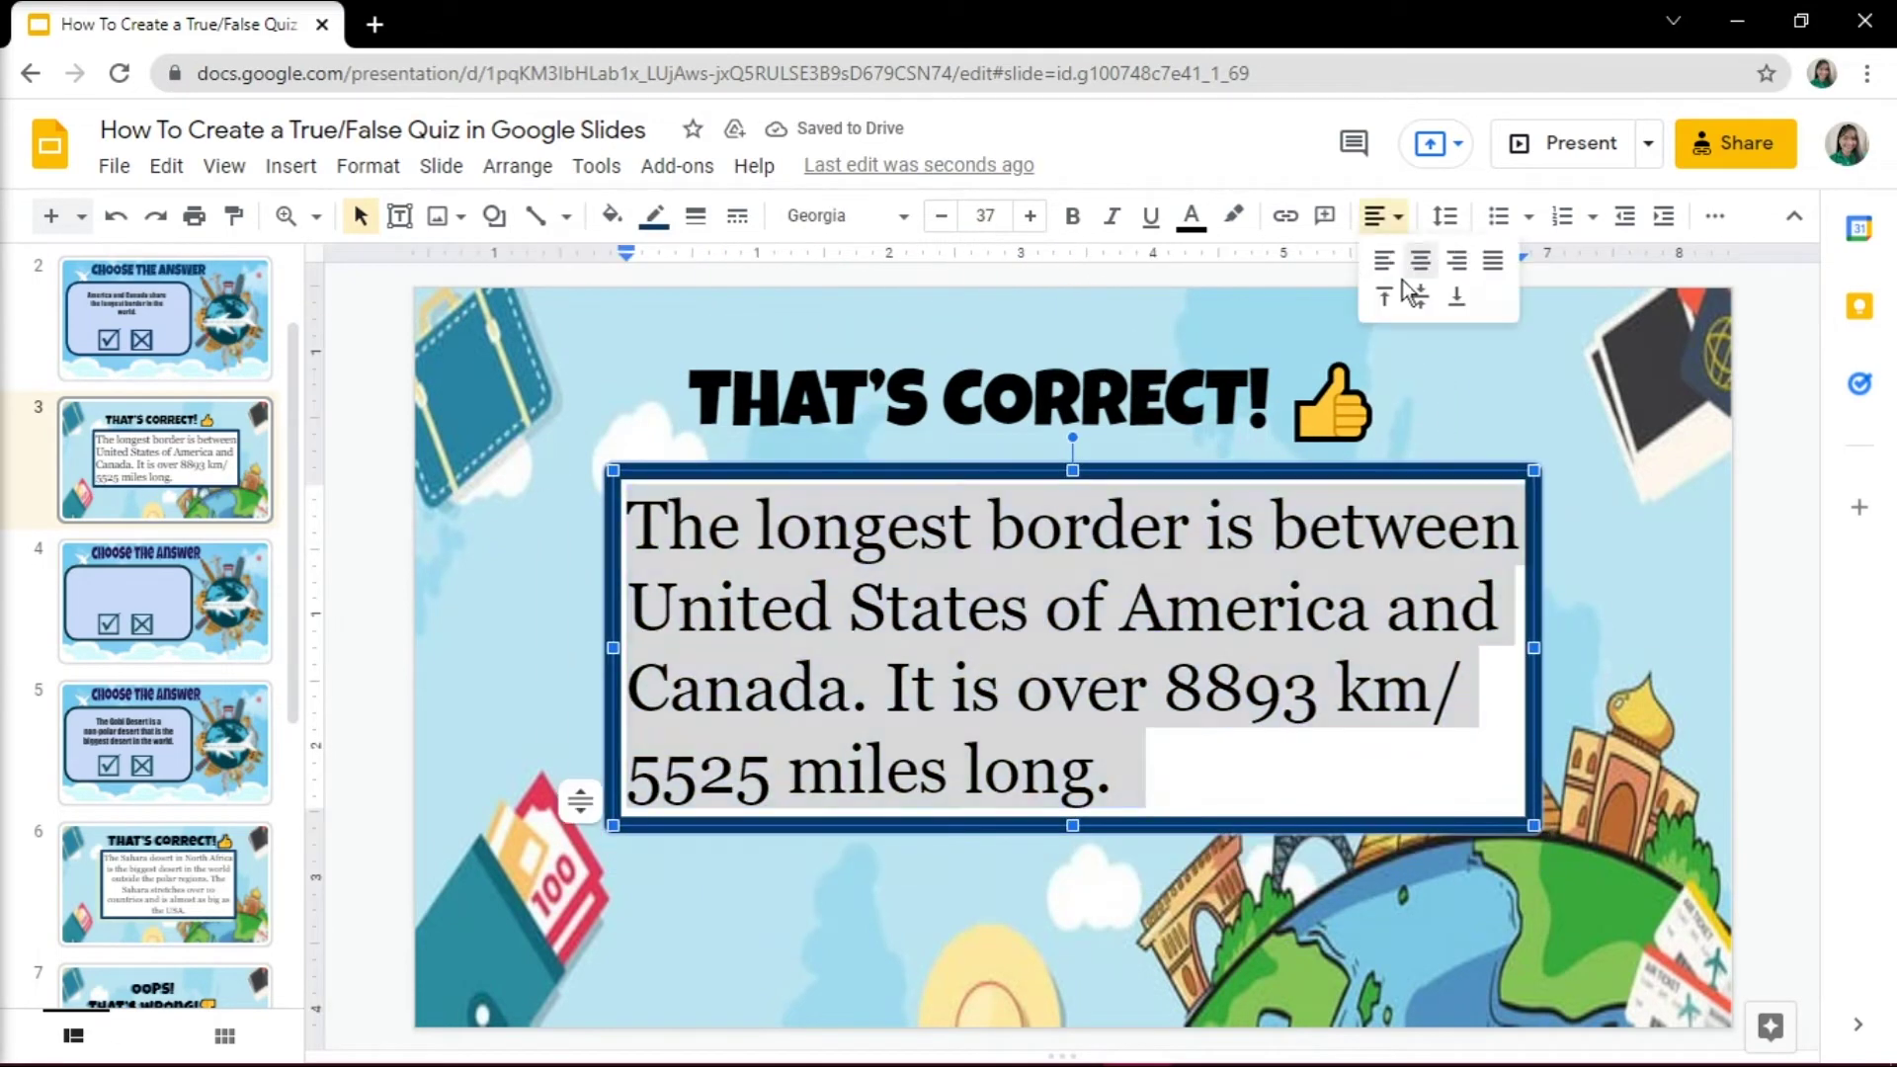
click(1419, 258)
click(1616, 766)
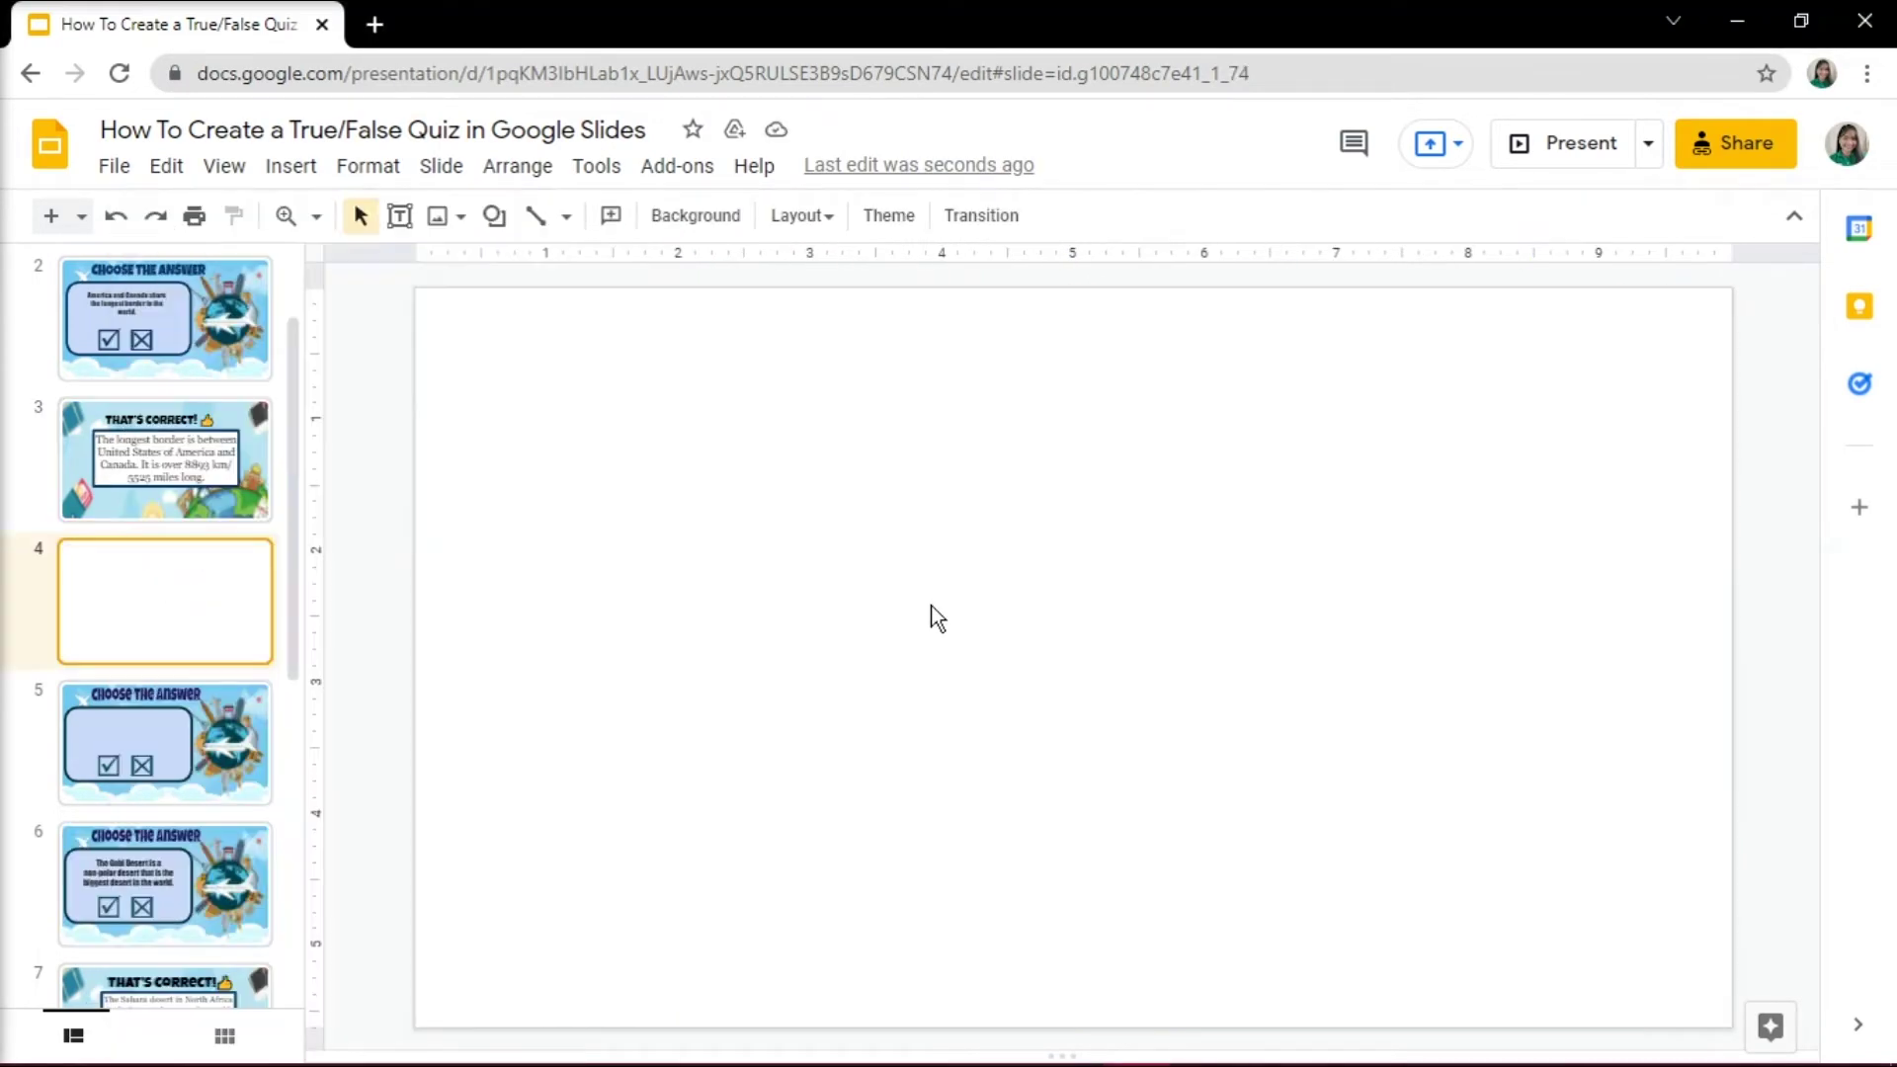
Step: Give the blank fourth slide the same travel background and add a two-line heading "OOPS! THAT'S WRONG!" with a thumbs-down symbol
click(1080, 589)
double_click(775, 297)
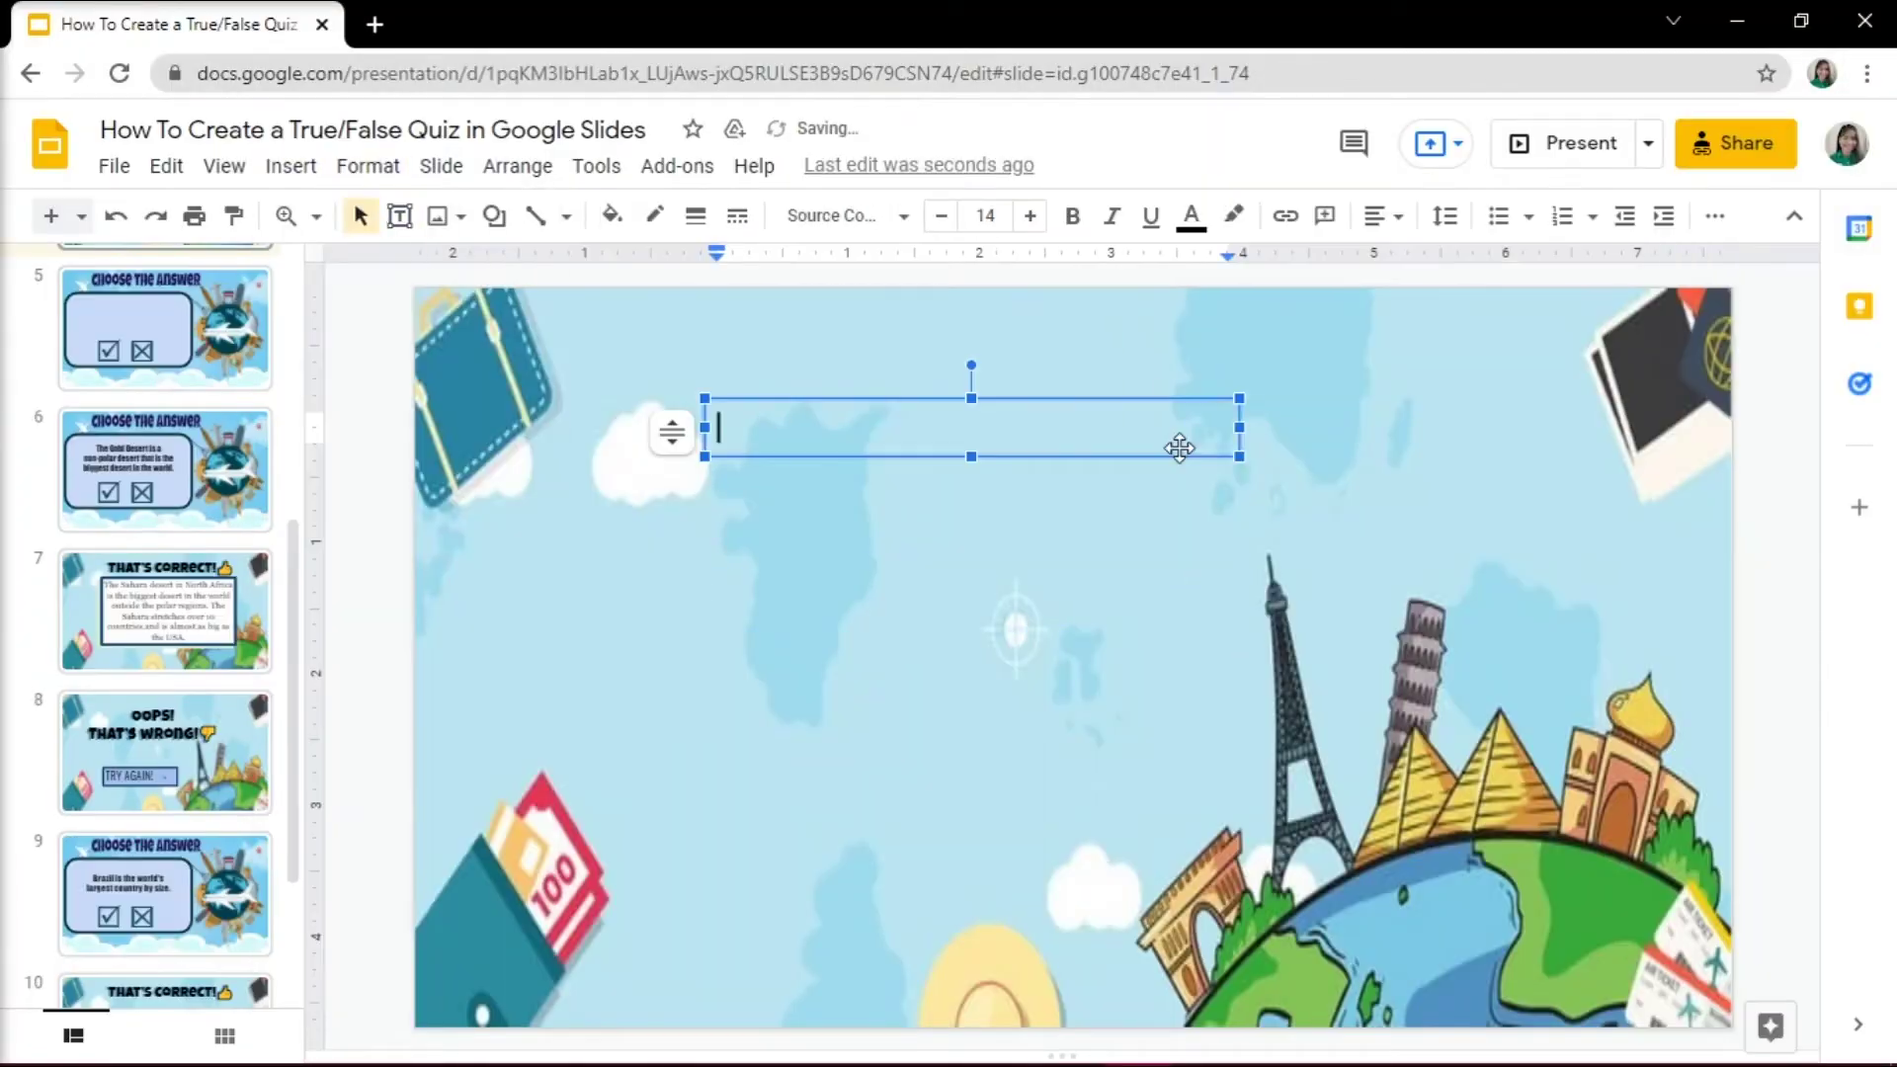
text(OOPS!)
key(Return)
text(THAT'S WRONG!👎)
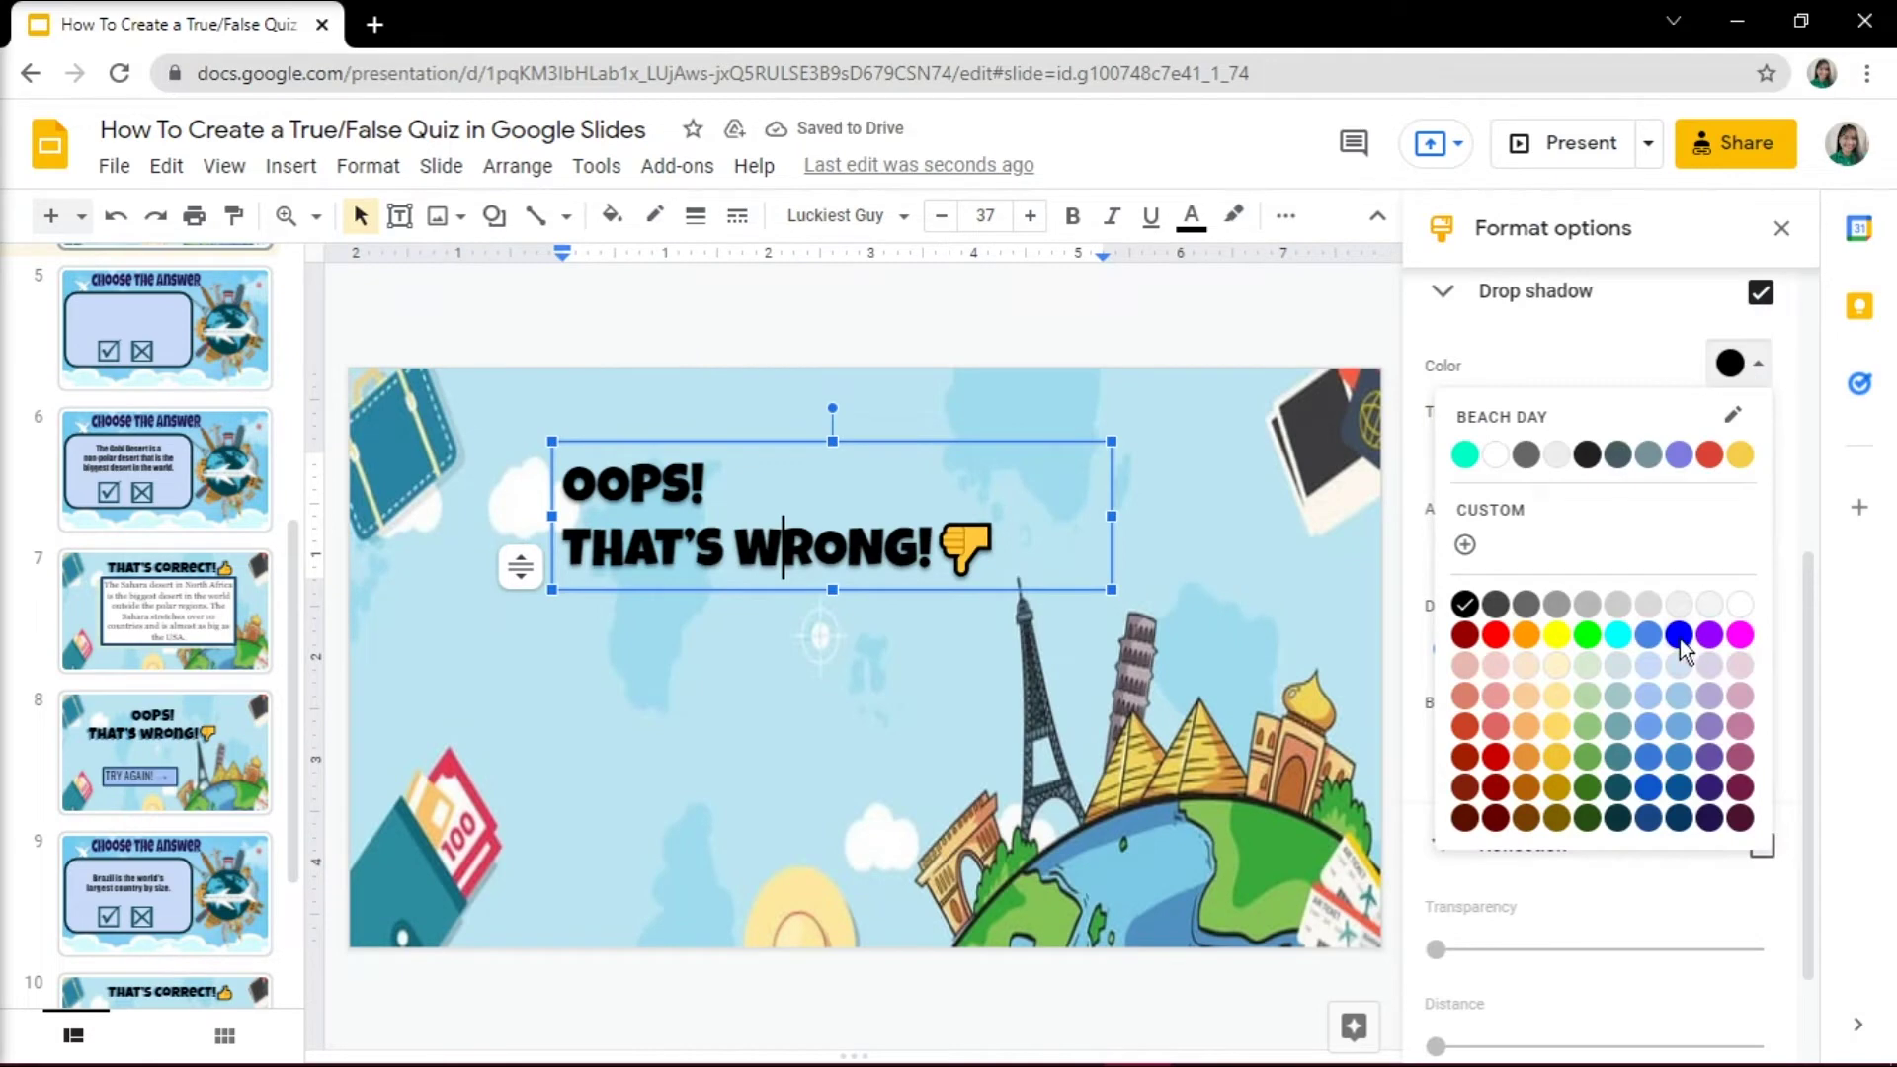
Step: Set the drop shadow color of the "OOPS! THAT'S WRONG!" heading to a darker blue
click(1679, 634)
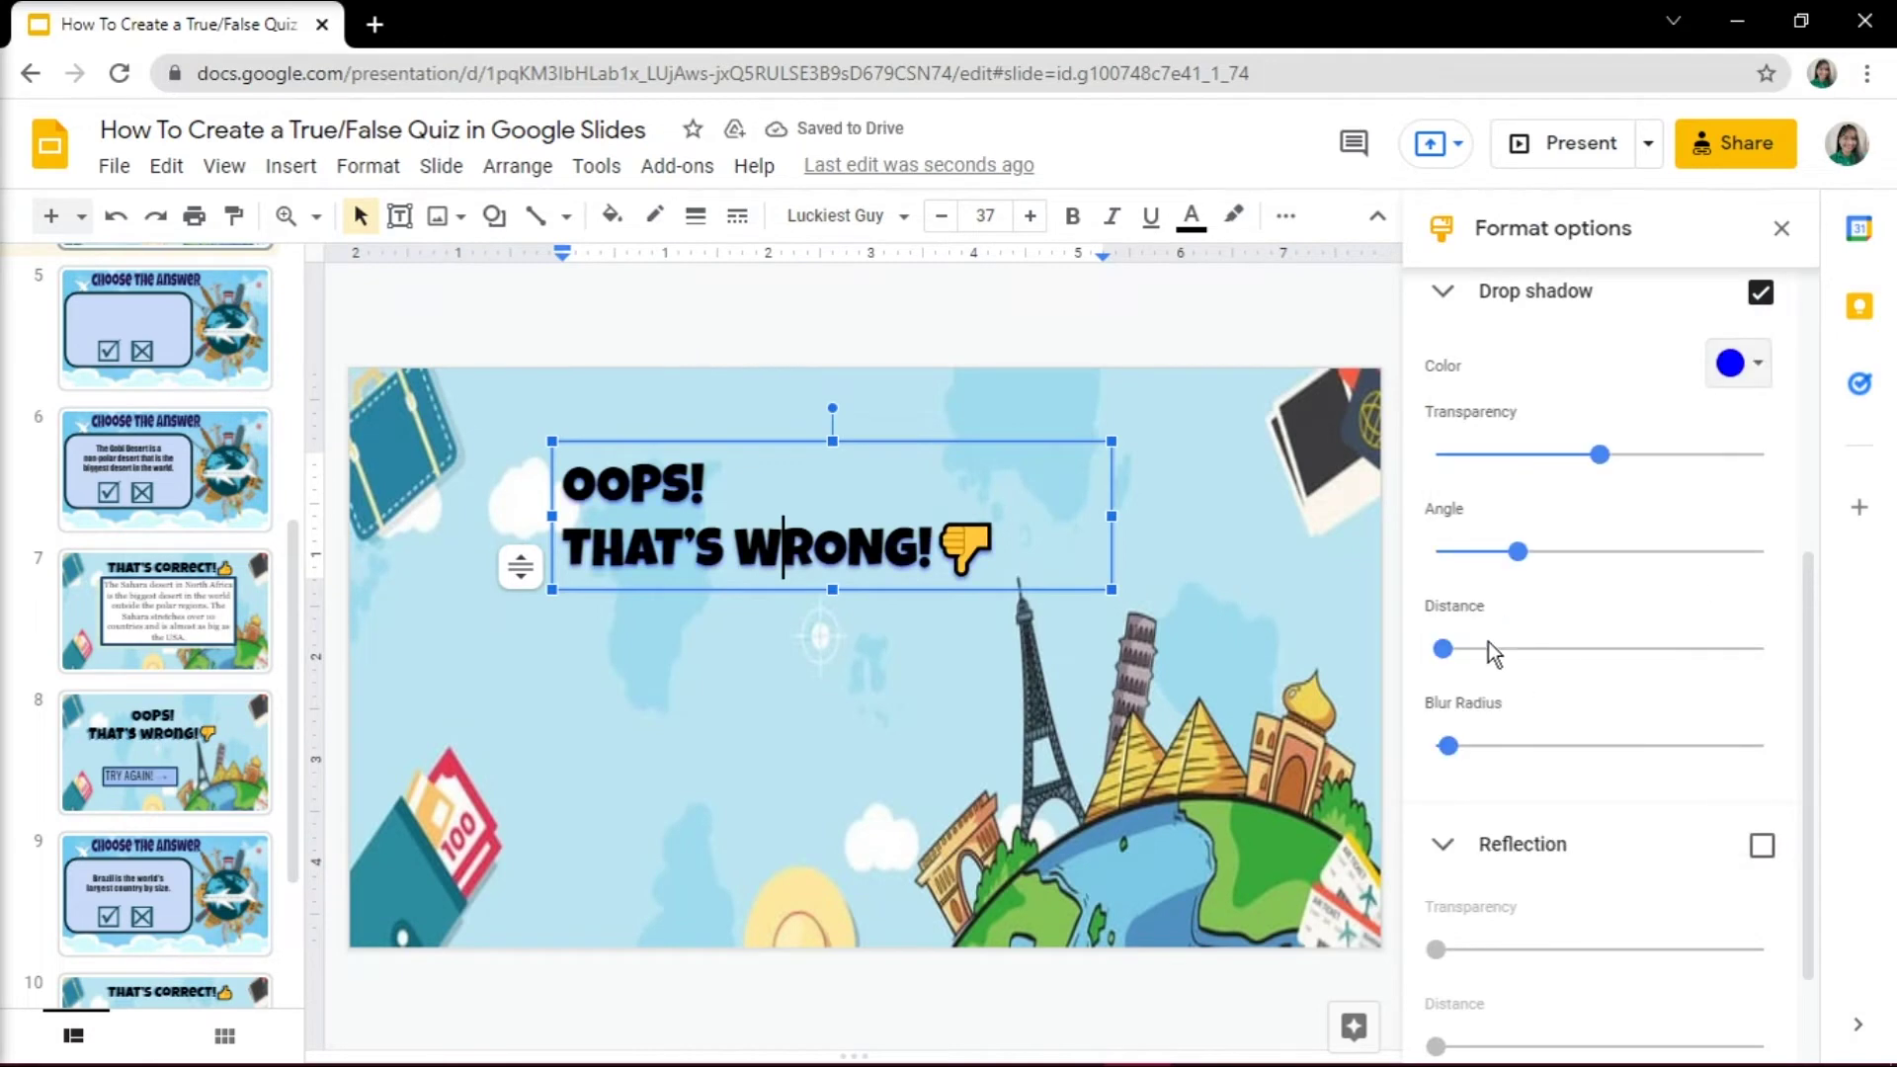
click(1739, 364)
click(1695, 667)
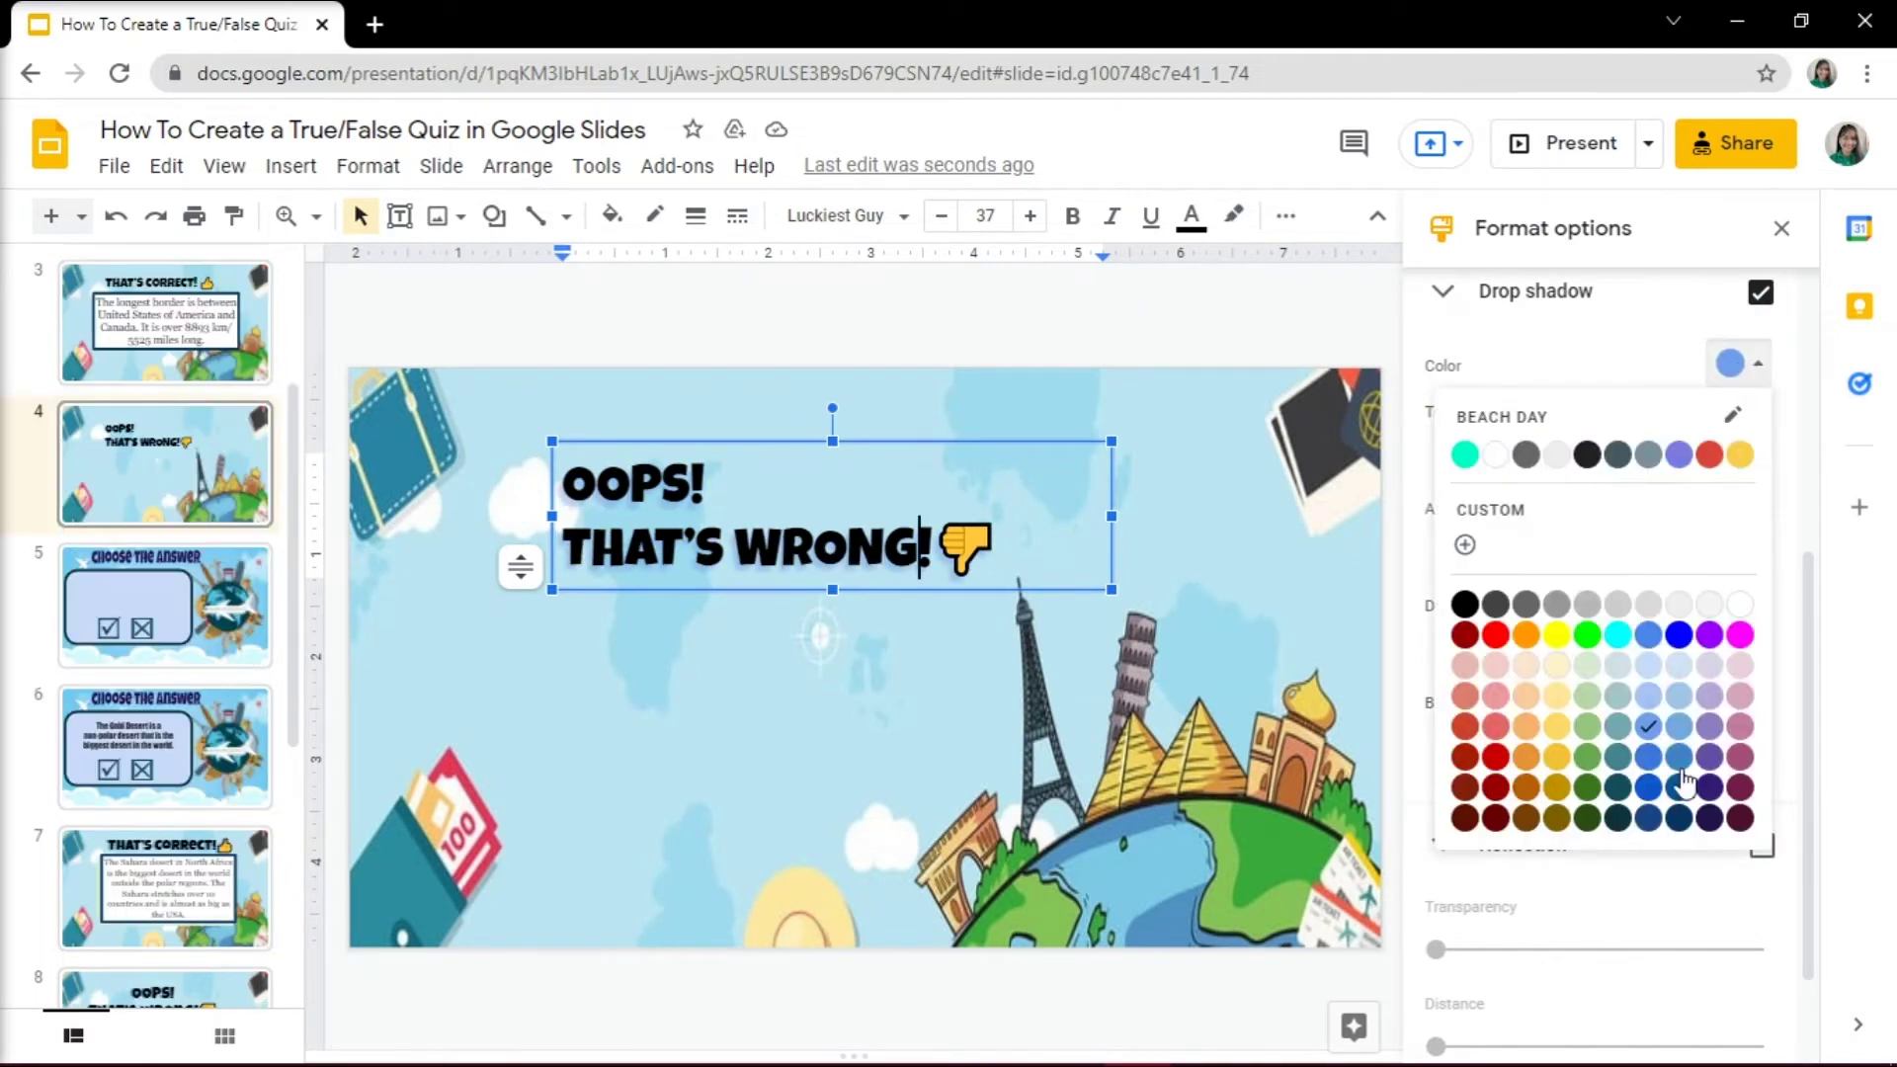
click(1680, 781)
Step: Enlarge the "OOPS! THAT'S WRONG!" heading text, widen its box, and shift the box slightly upward
click(1031, 216)
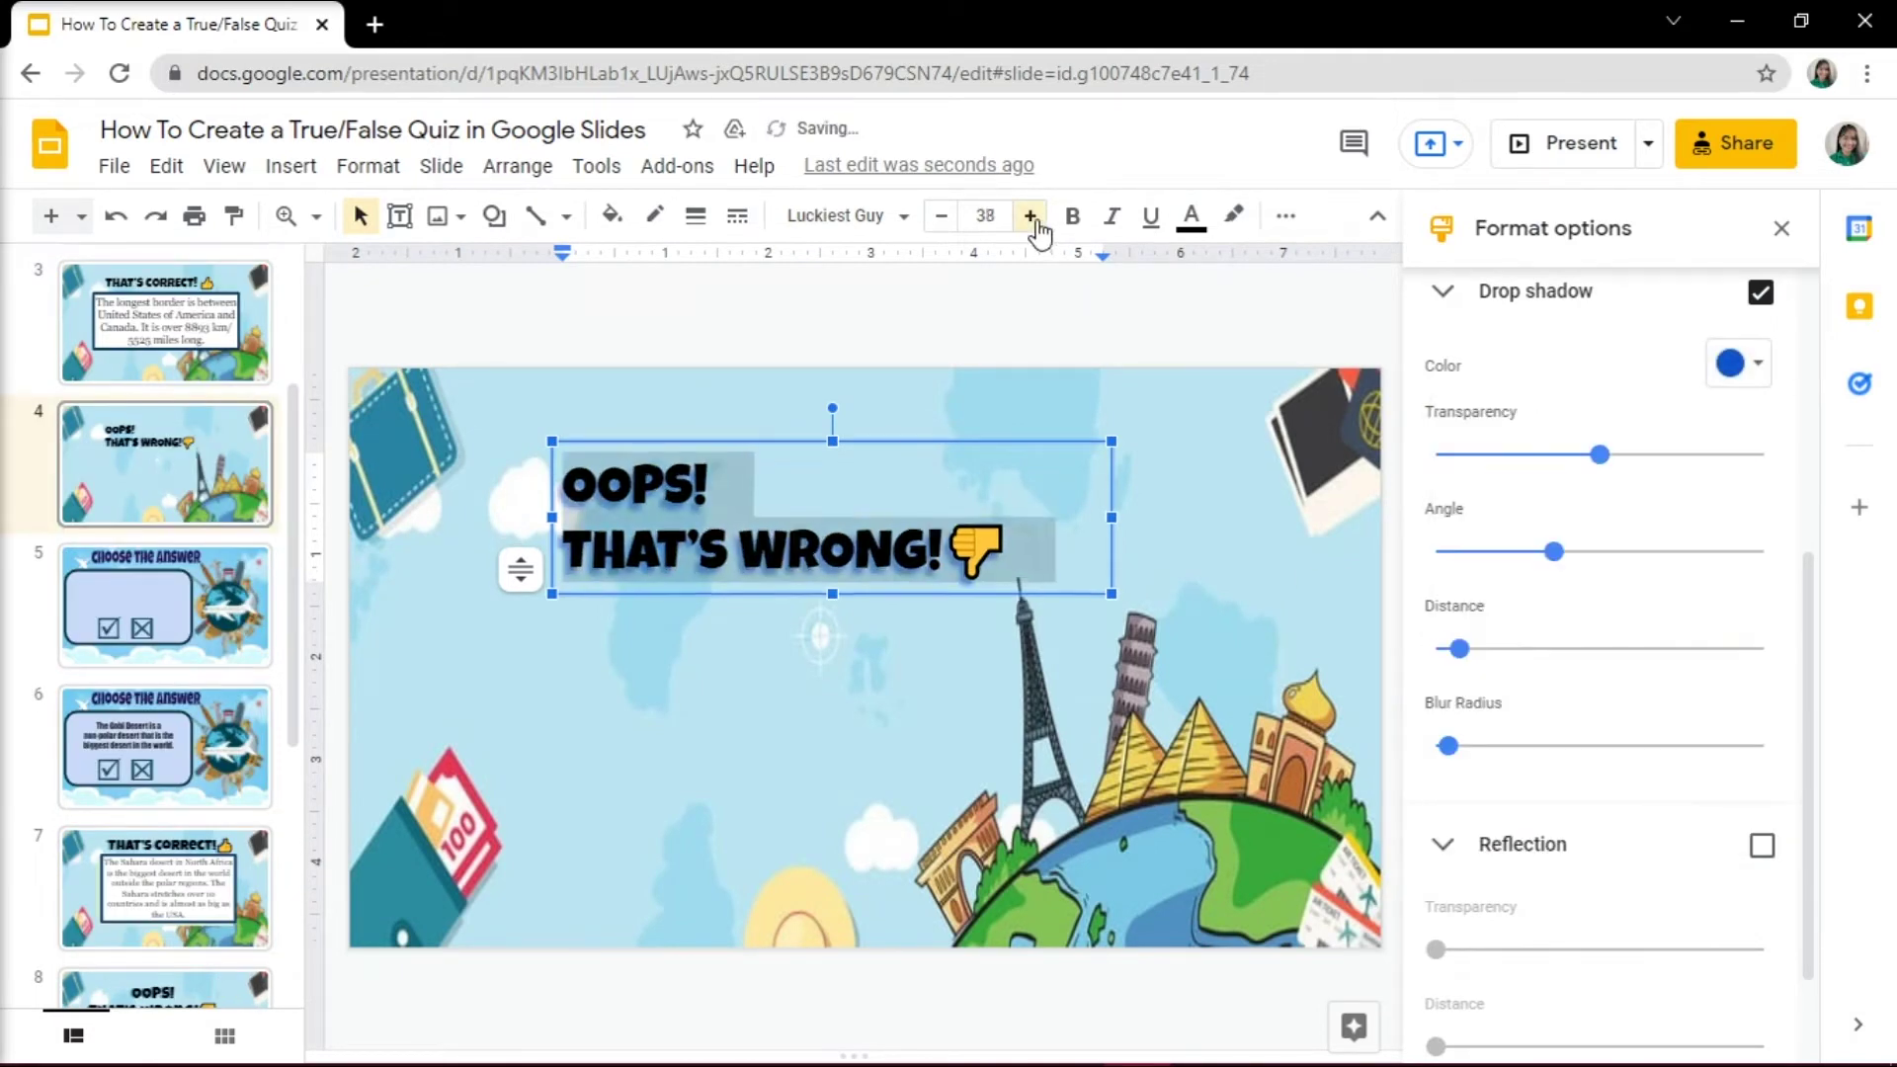
triple_click(1032, 219)
triple_click(1032, 220)
triple_click(1032, 219)
drag(1112, 572, 1182, 573)
drag(971, 442, 958, 421)
click(866, 664)
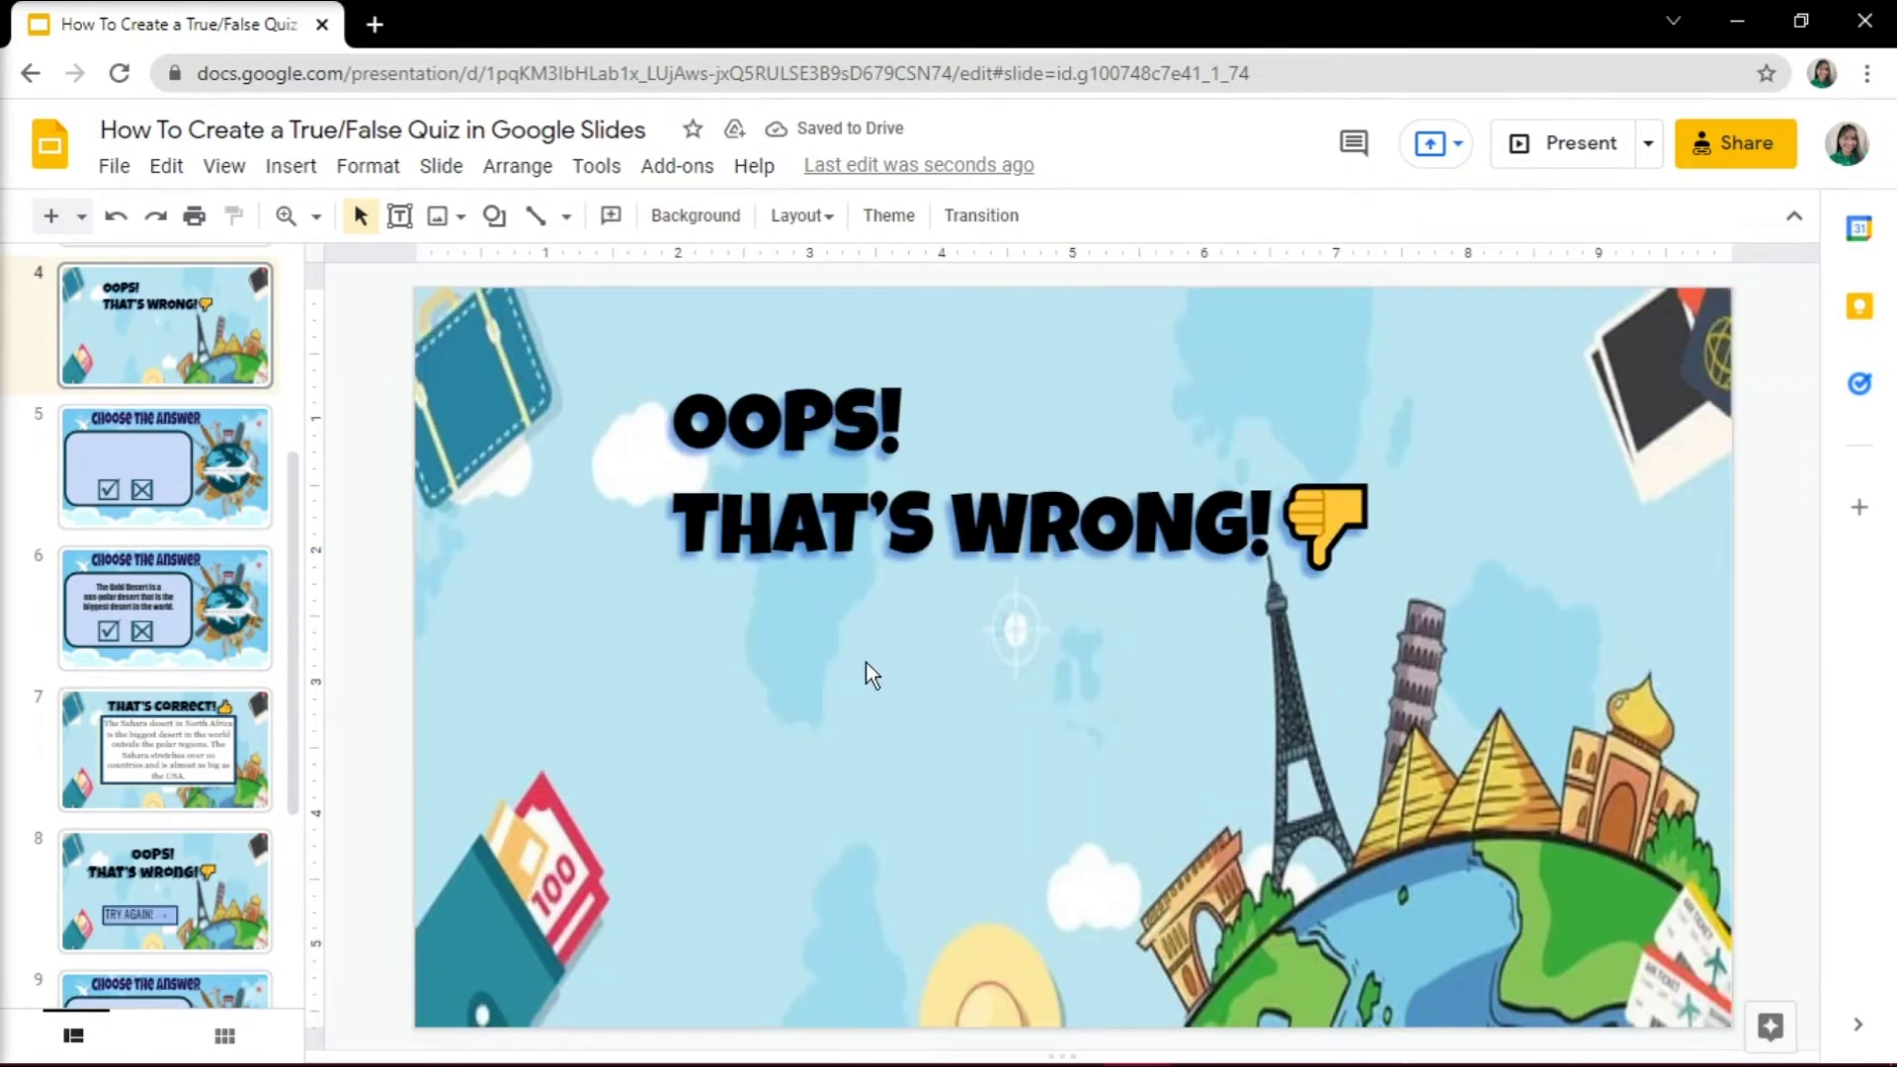
Step: Add a text box below the heading reading "TRY AGAIN! →" in the Oswald font
click(399, 215)
drag(635, 617, 1225, 868)
text(TRY AGAIN! →)
key(ctrl+a)
click(901, 216)
click(851, 626)
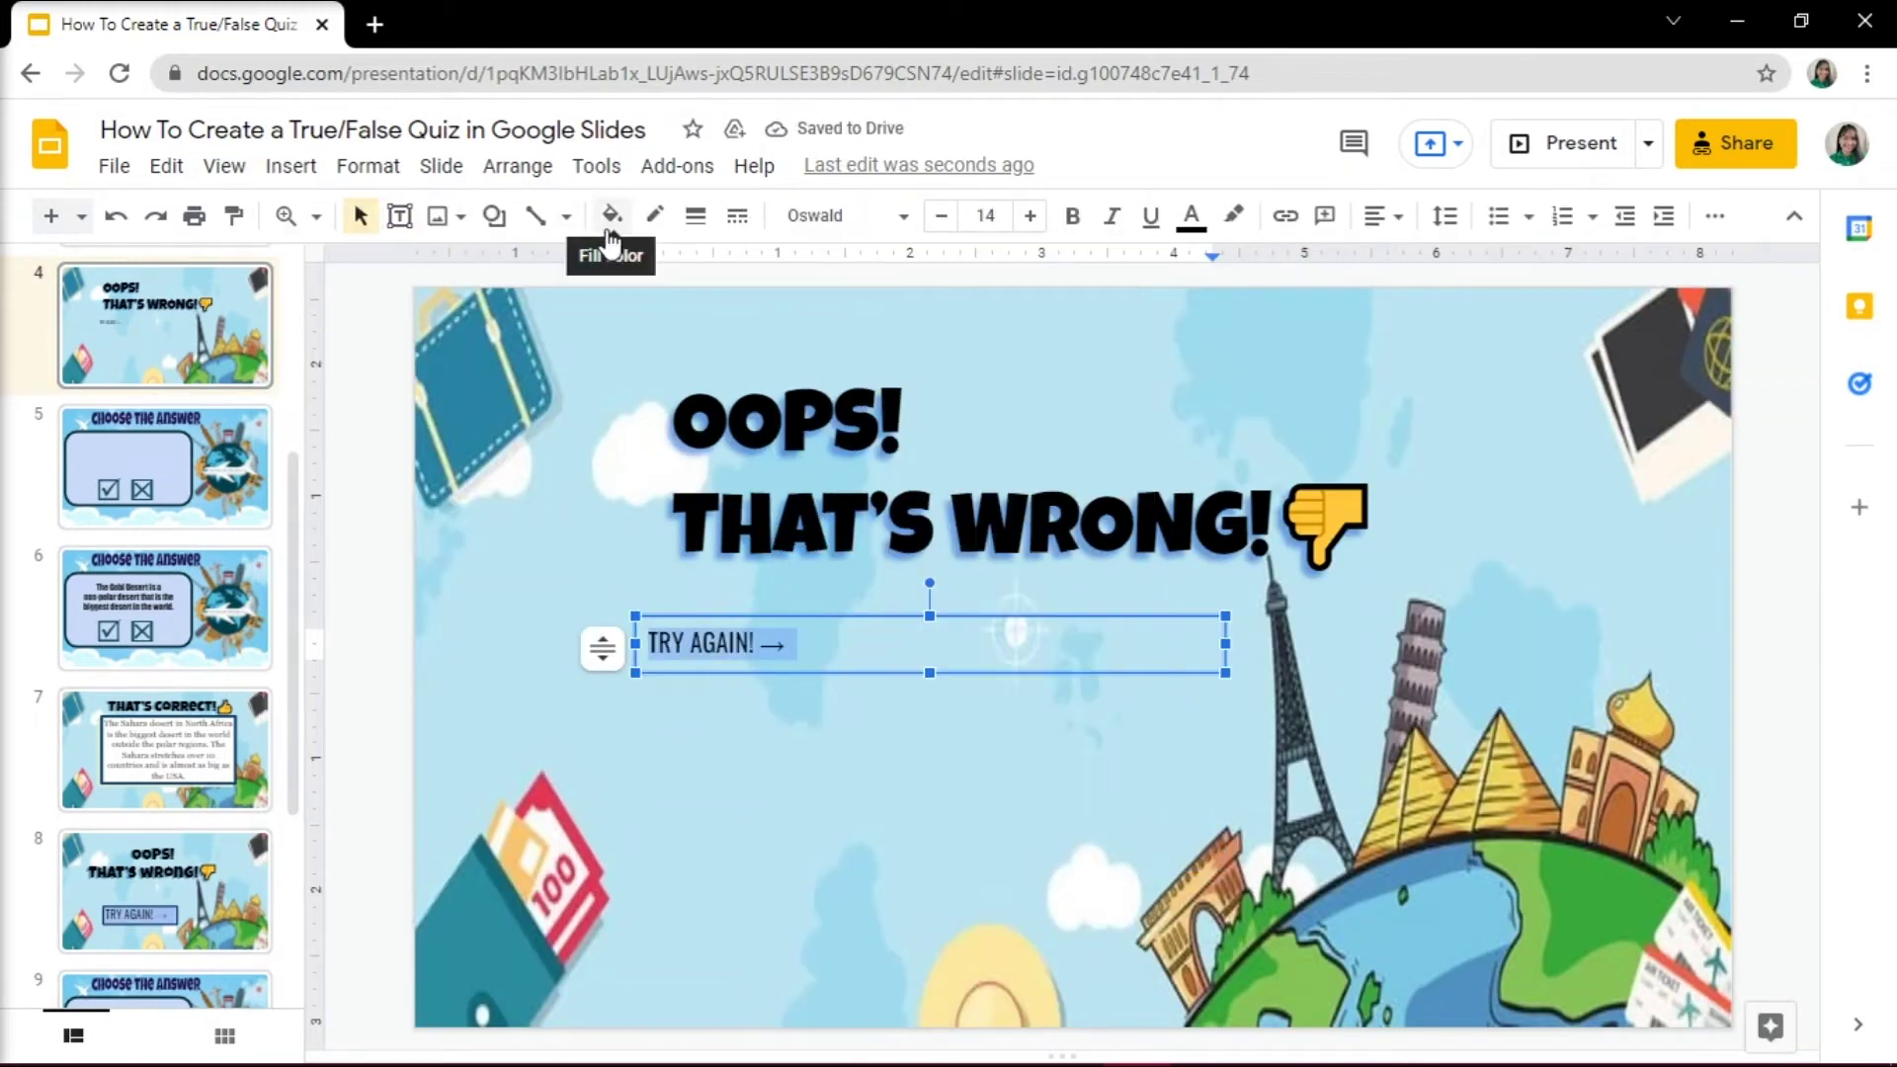
Step: Fill the "TRY AGAIN!" box with light blue, enlarge its text to size 31, and narrow the box
click(612, 218)
click(806, 512)
triple_click(1031, 217)
drag(1227, 662, 1052, 663)
Step: Give the "TRY AGAIN!" box a thick dark blue border
click(654, 218)
click(878, 636)
click(697, 217)
click(654, 217)
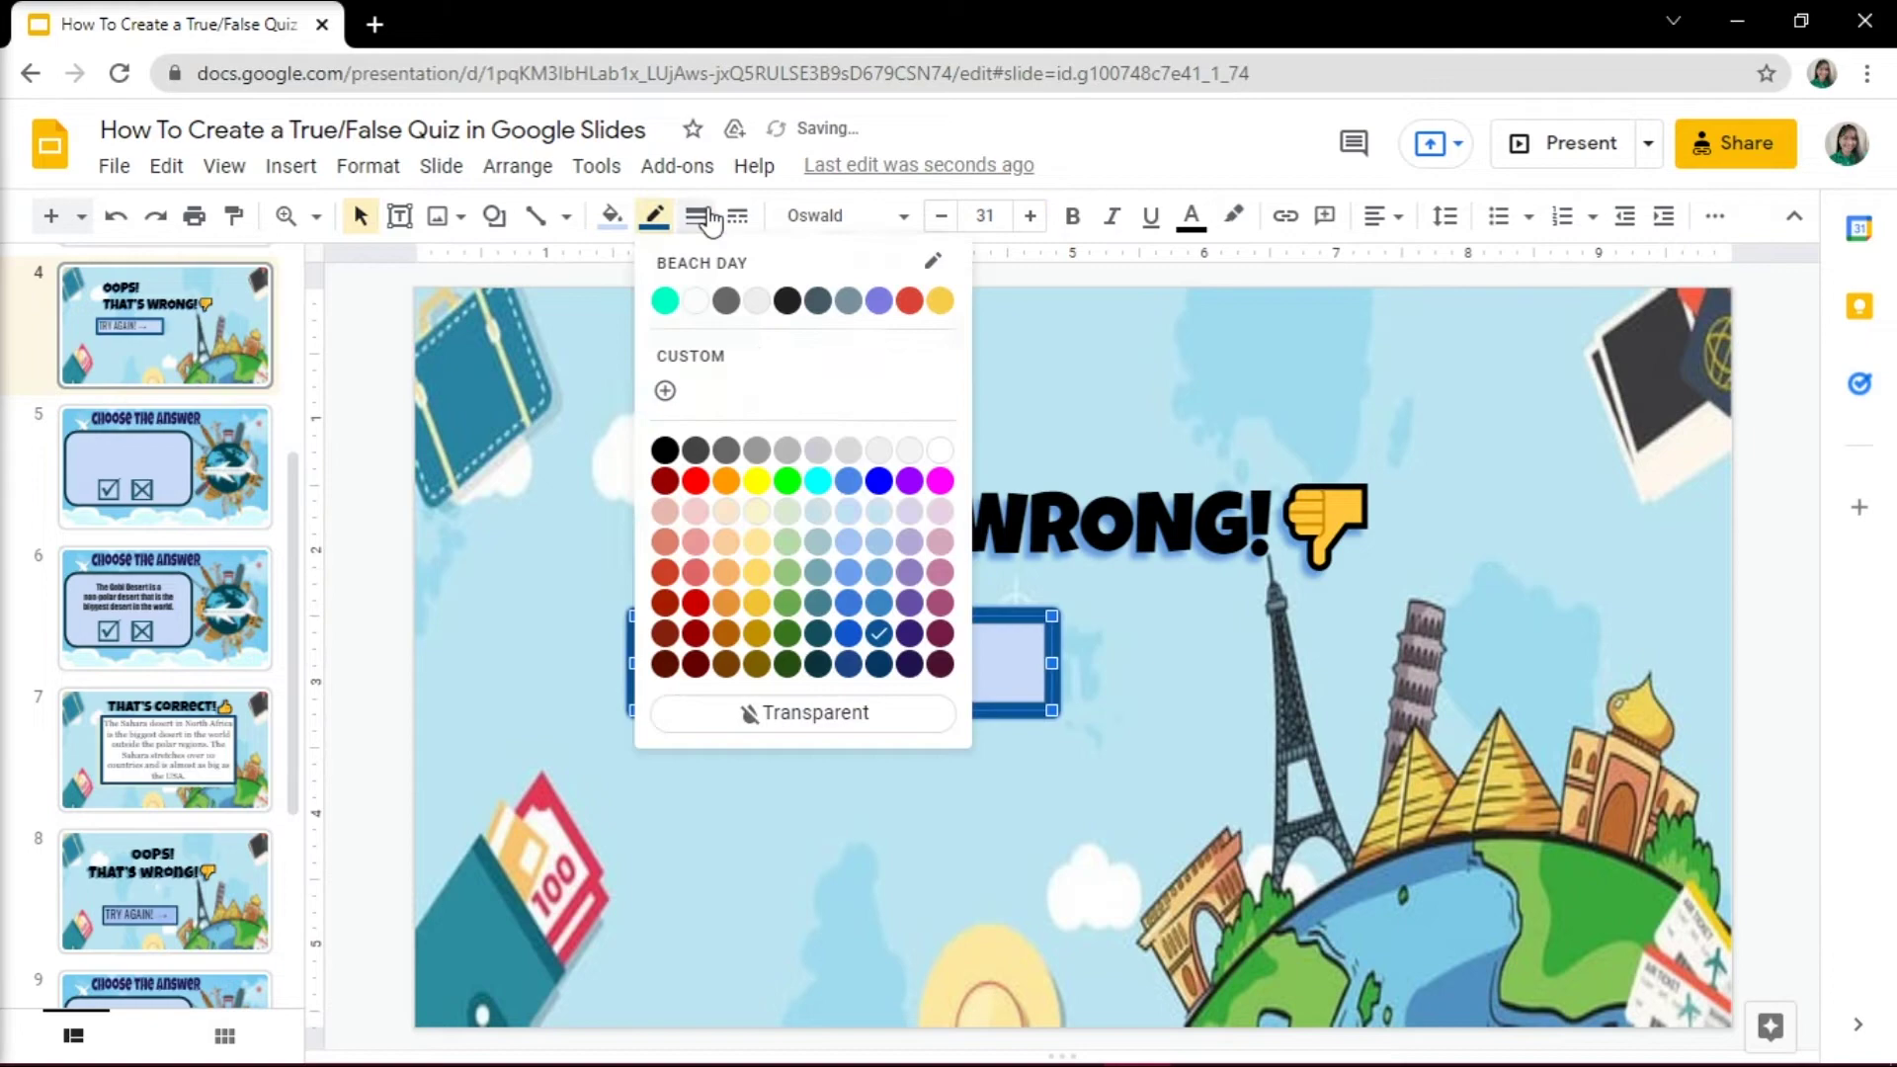
click(700, 217)
click(721, 425)
click(654, 217)
click(879, 664)
Step: Move the "TRY AGAIN!" box to the lower part of the slide and enlarge its text further
triple_click(830, 850)
drag(966, 614, 992, 792)
triple_click(1031, 218)
click(957, 802)
click(553, 712)
Step: Delete the question slide without question text that follows the "OOPS! THAT'S WRONG!" slide
click(241, 479)
key(Delete)
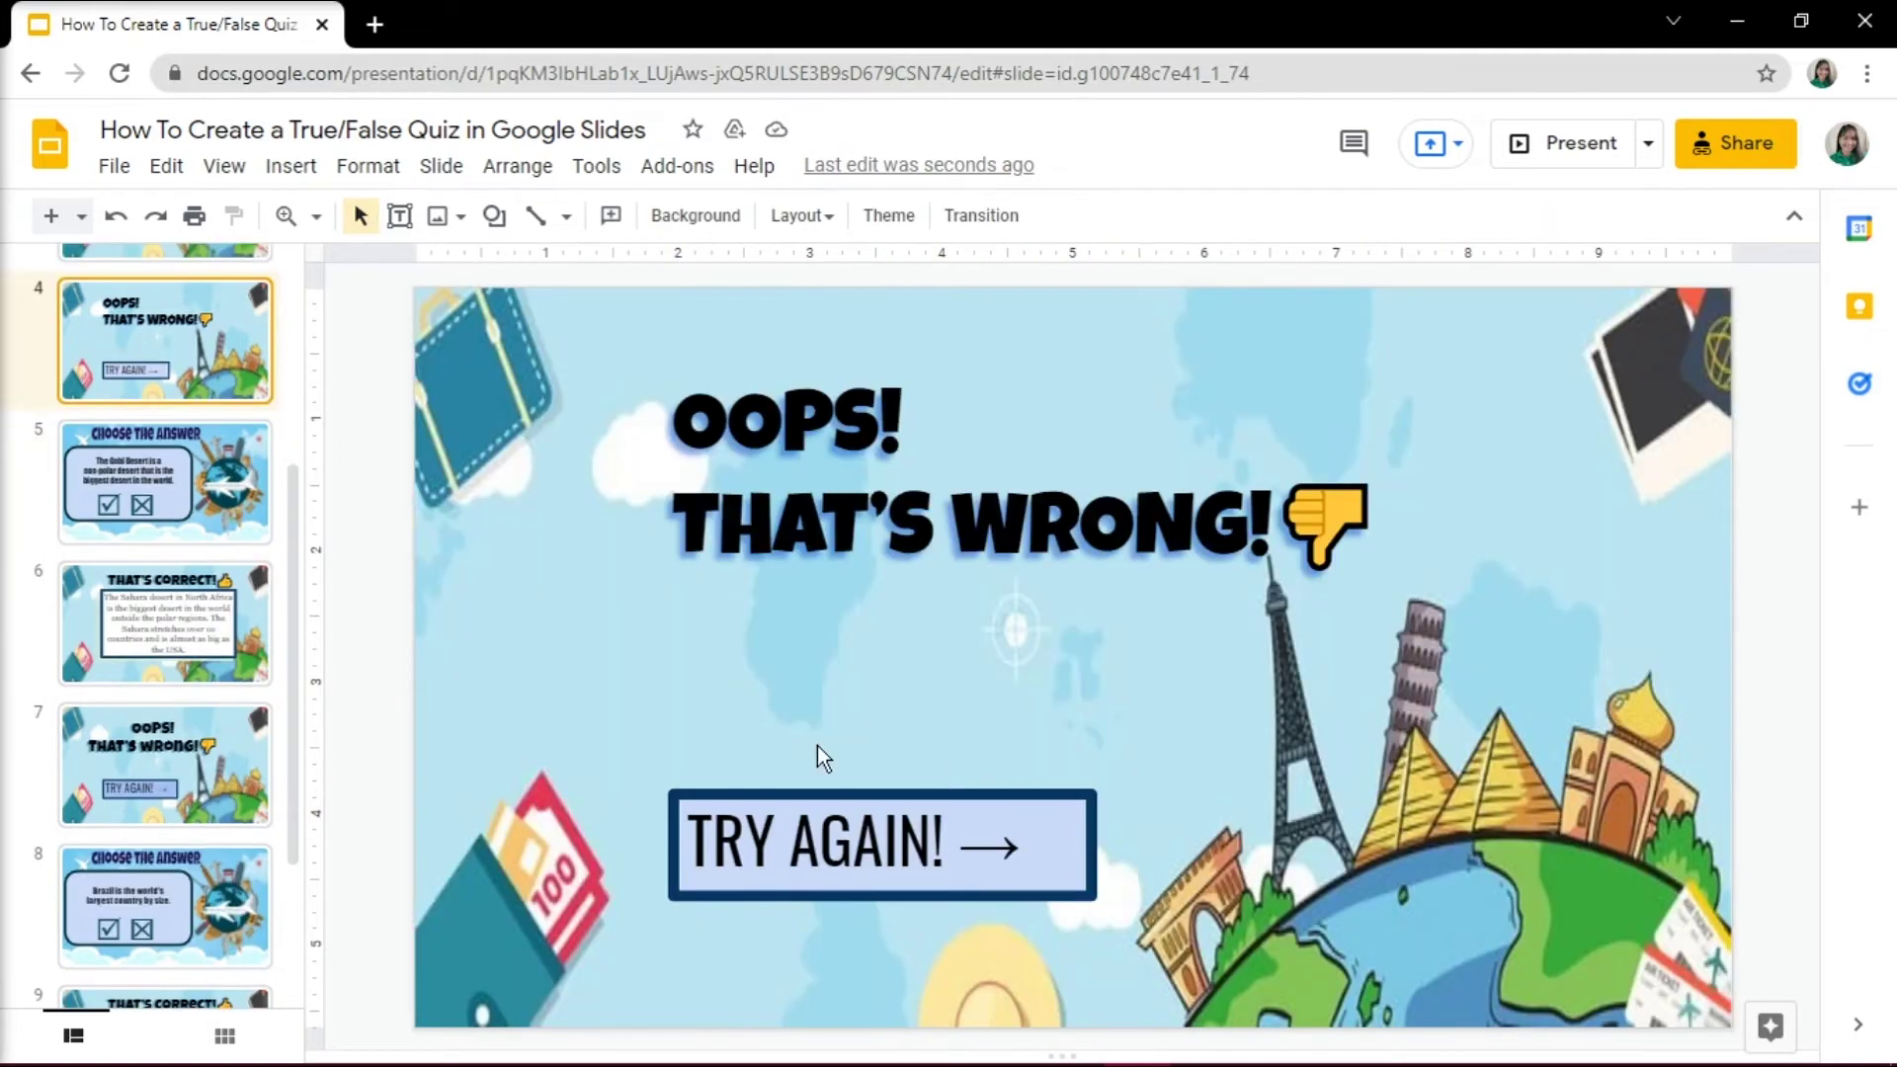
mouse_move(856, 360)
mouse_down()
mouse_move(813, 359)
mouse_move(834, 363)
mouse_up()
click(554, 692)
Step: View the title slide and return to the first question slide
scroll(168, 474, up, 4)
click(165, 316)
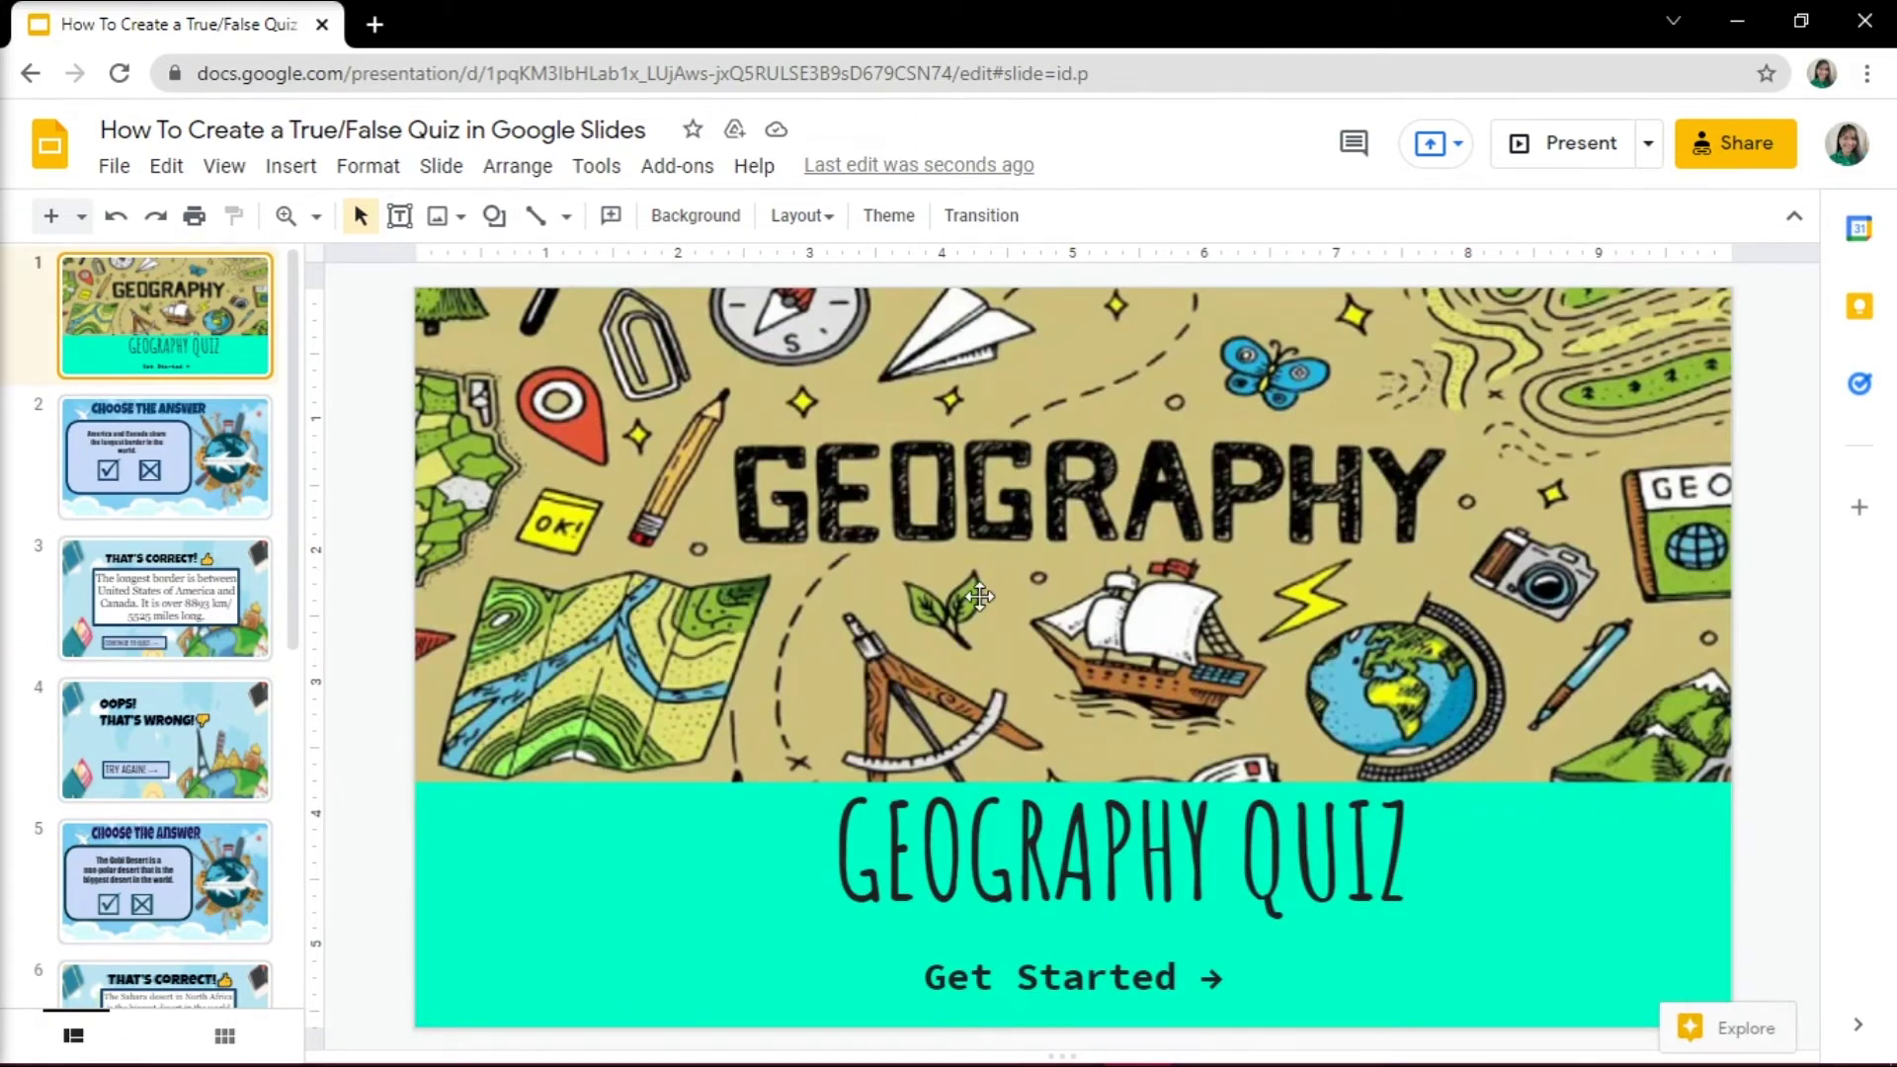
click(237, 465)
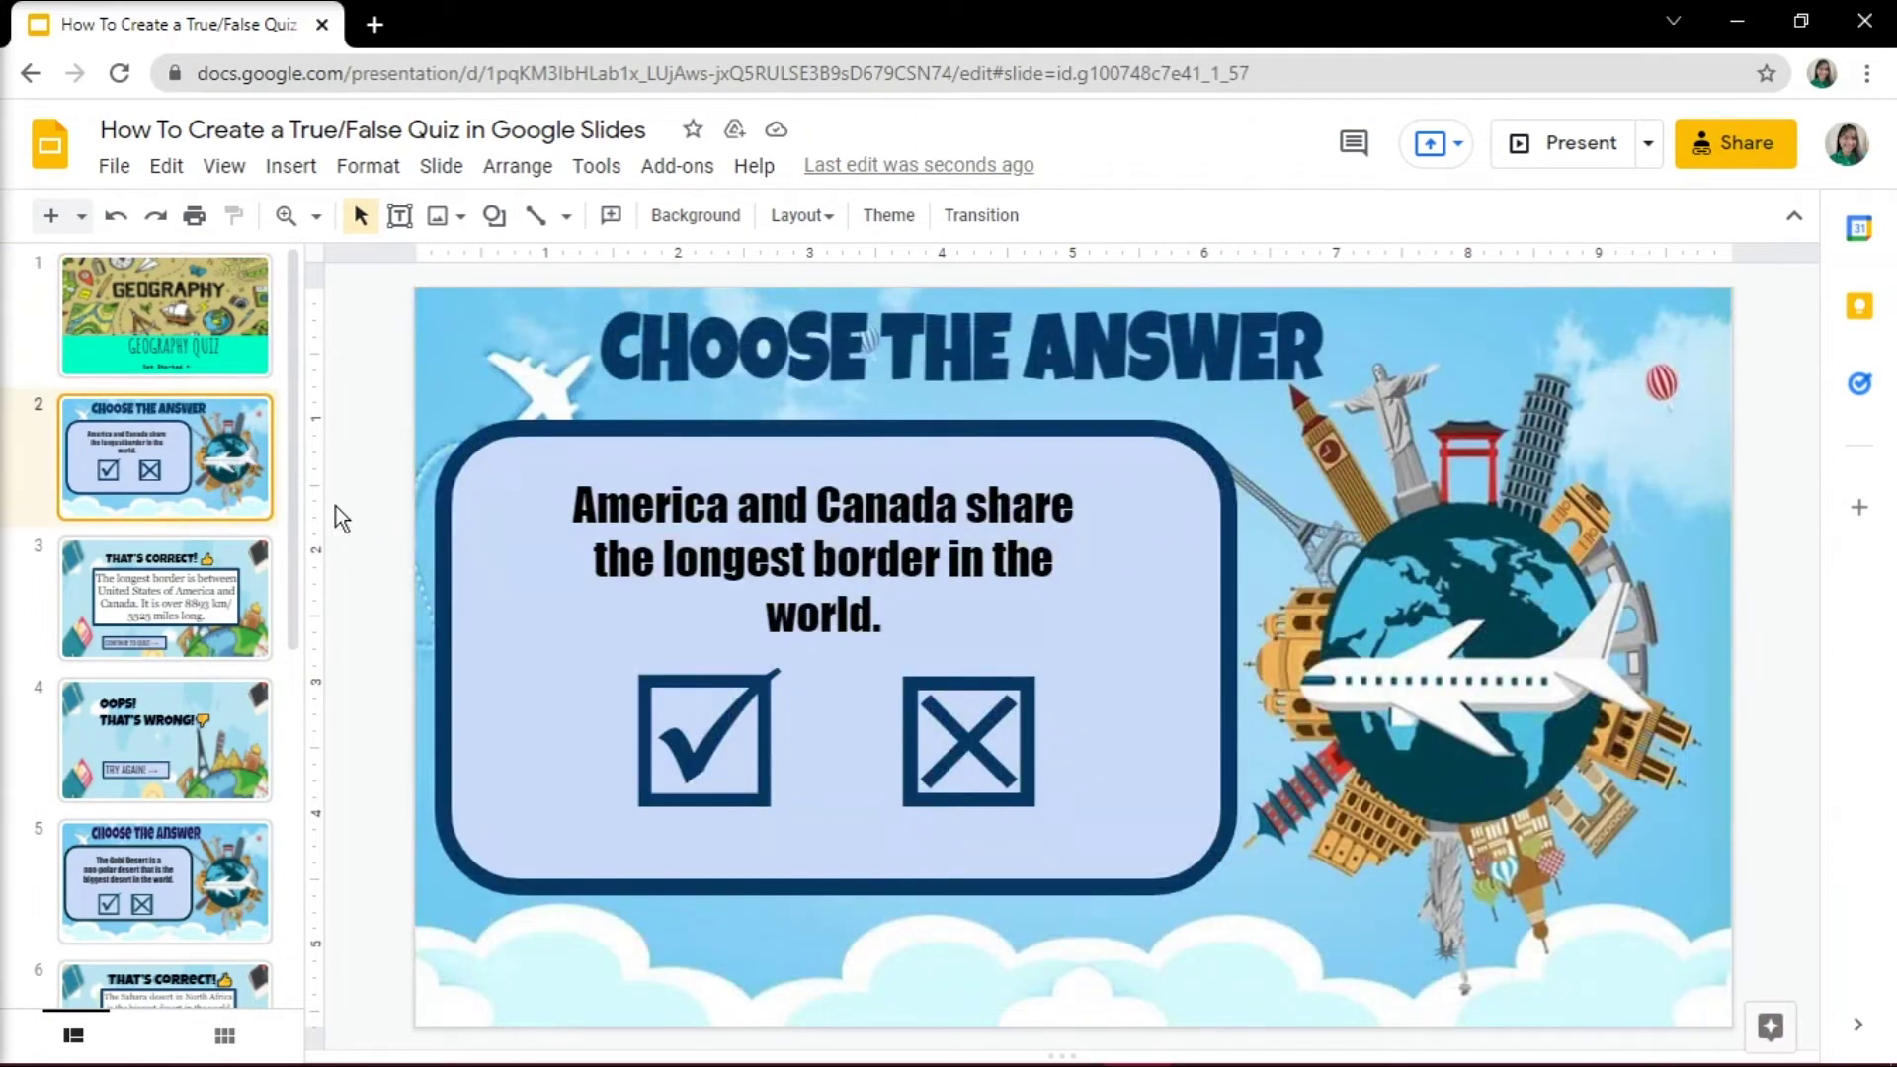
Step: Link the check mark box on the "America and Canada" question slide to Slide 3
click(735, 683)
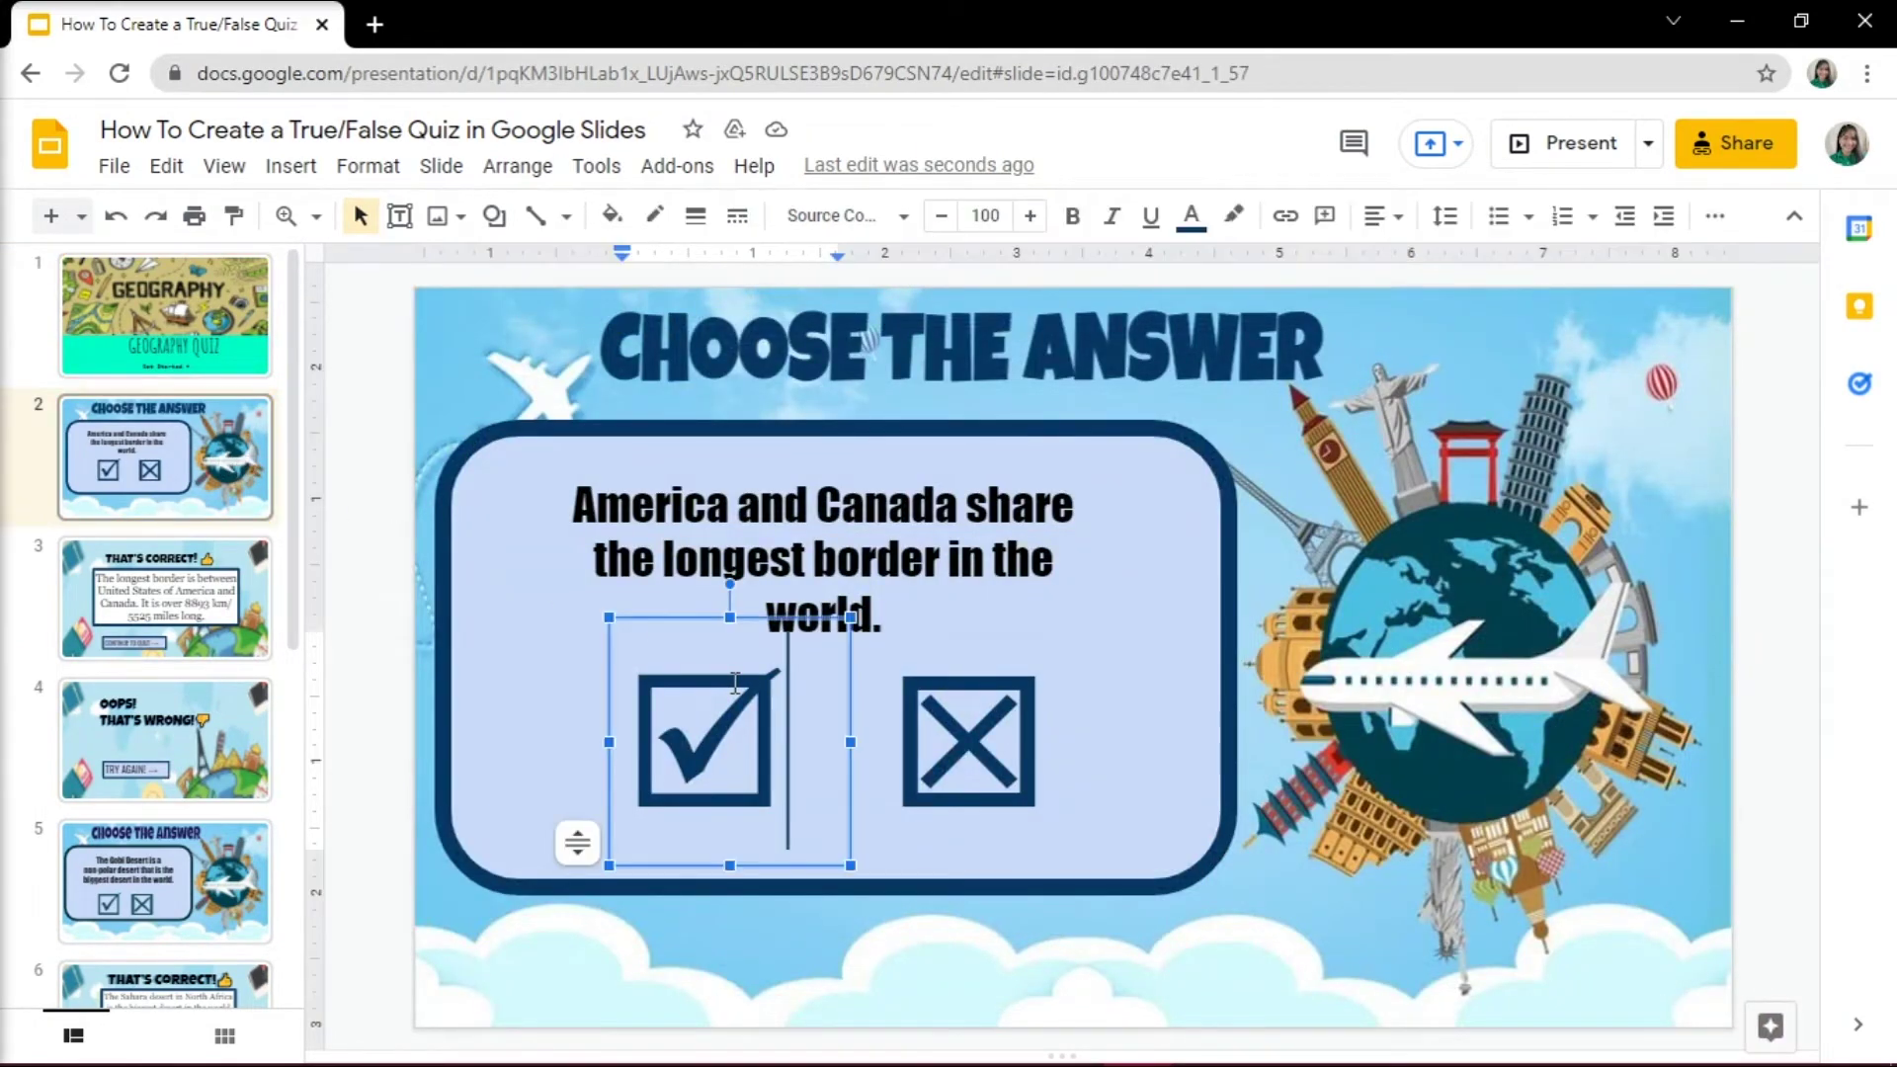
right_click(735, 682)
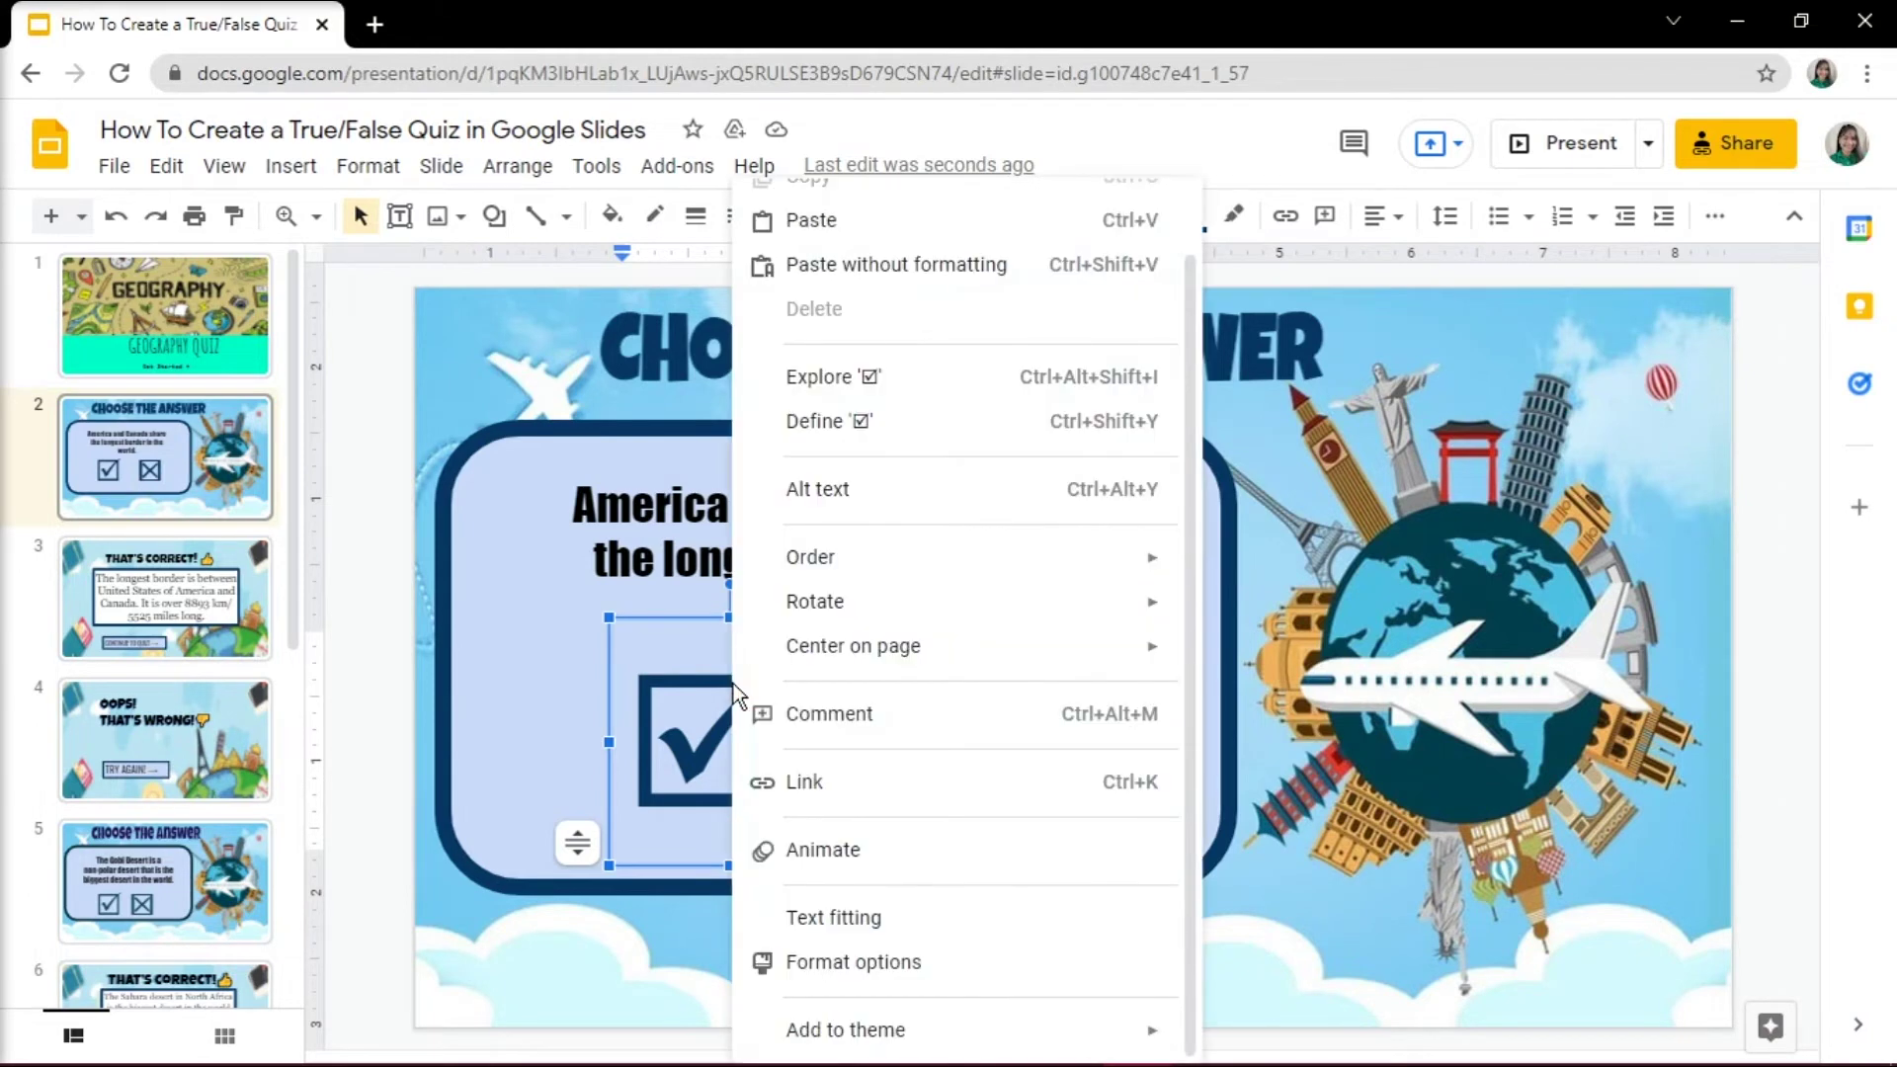
click(714, 673)
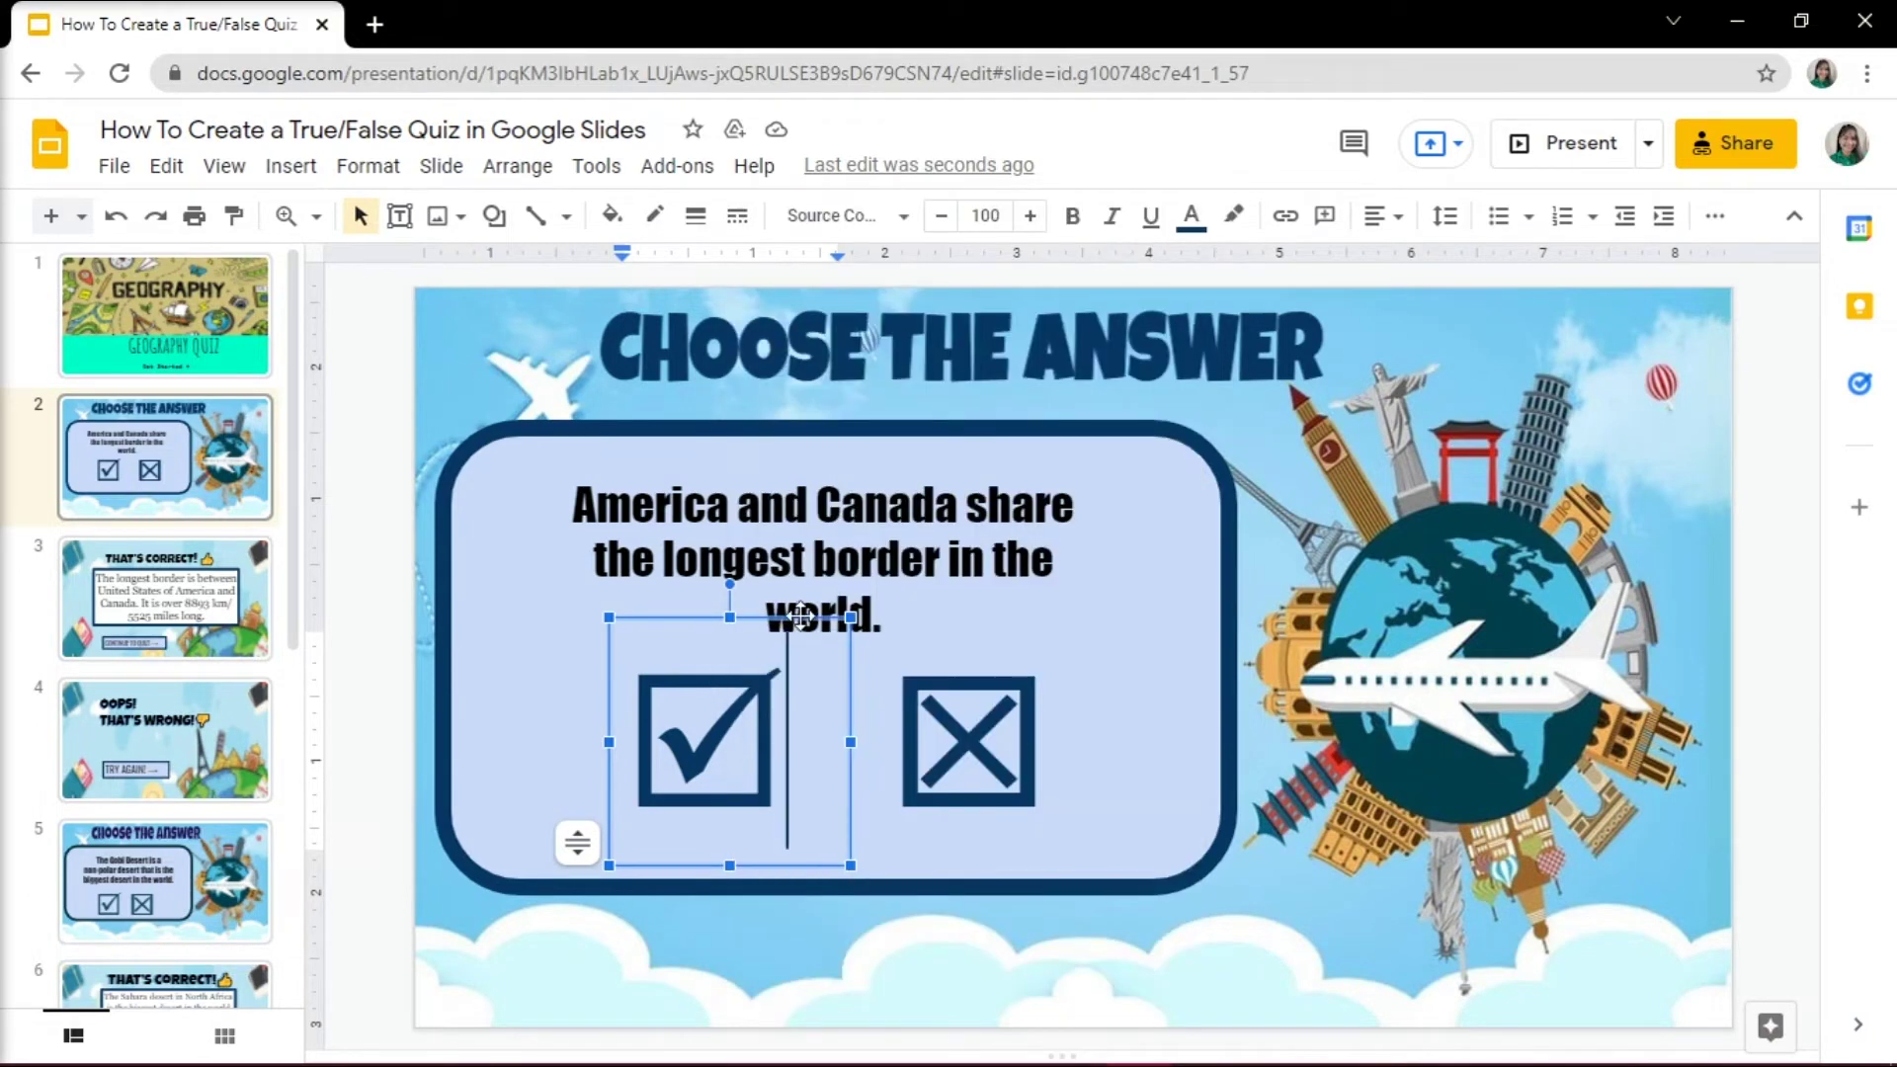
drag(802, 617, 796, 590)
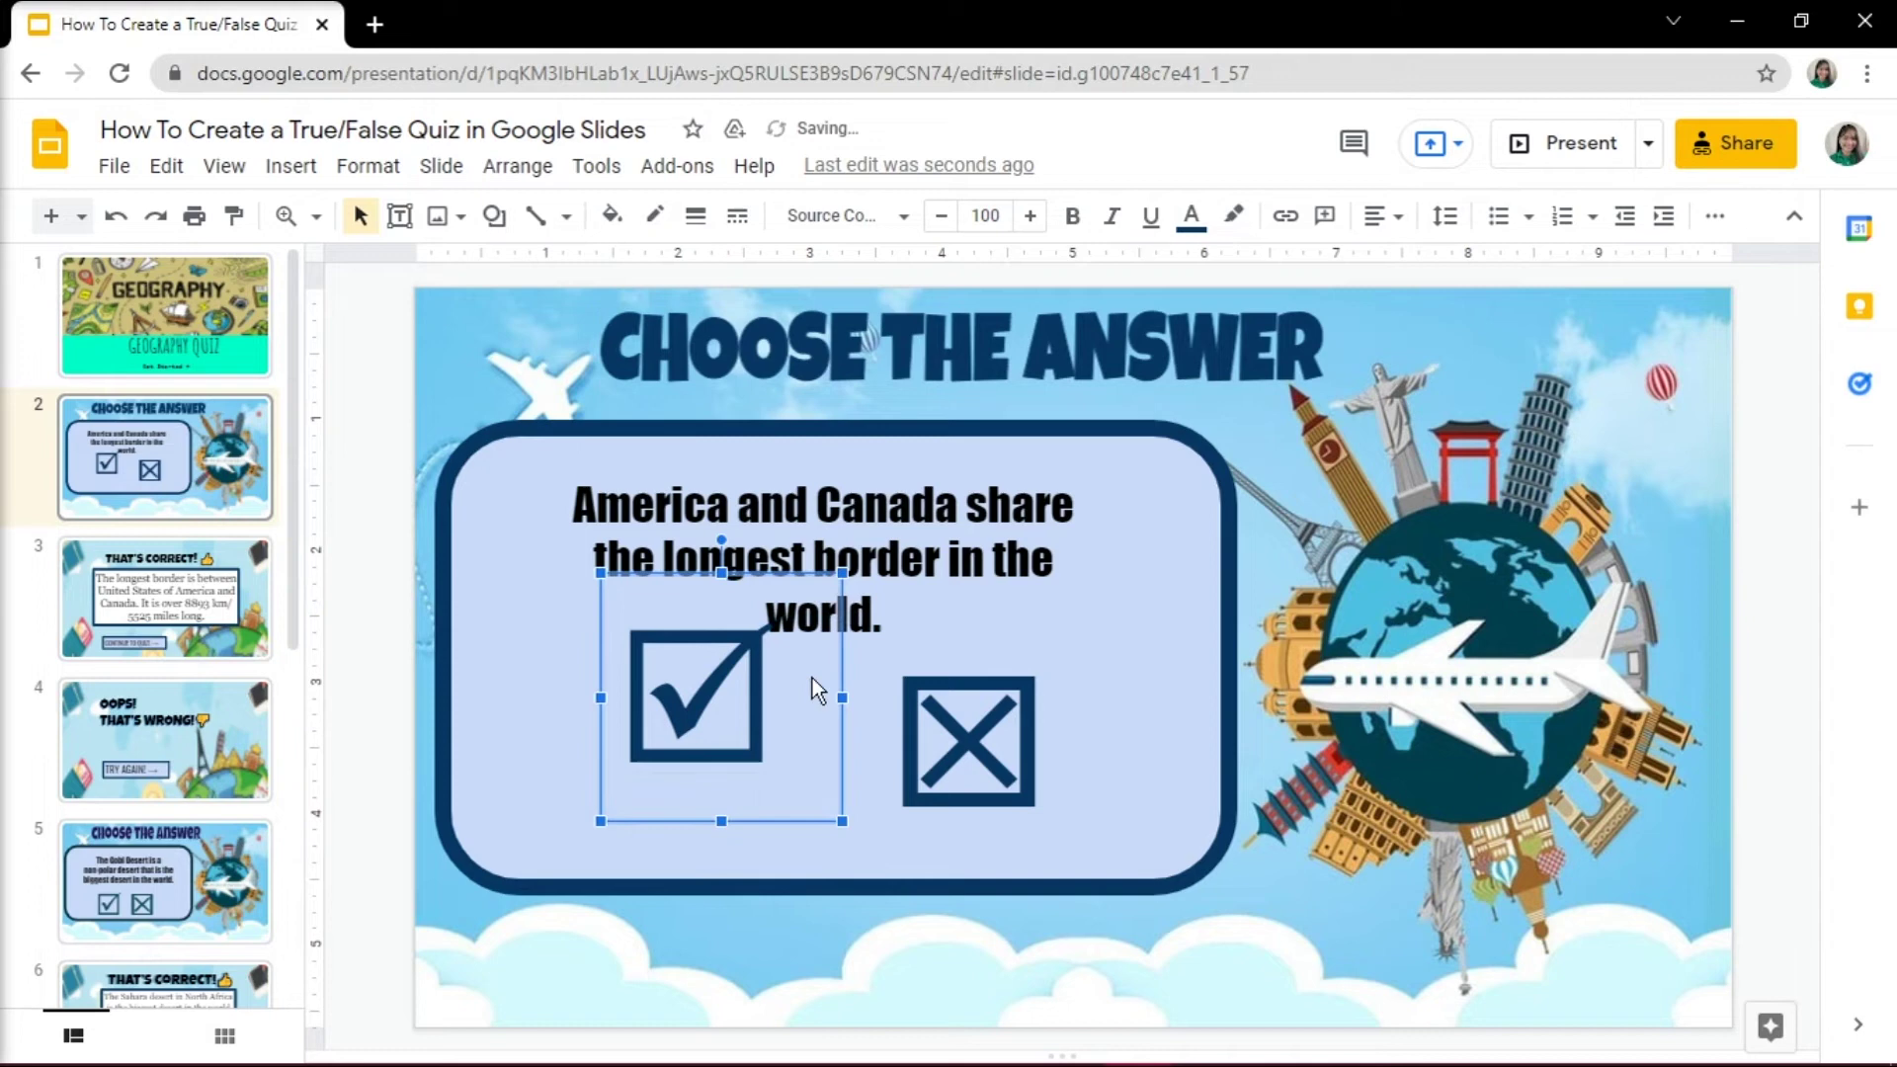
right_click(812, 678)
click(882, 714)
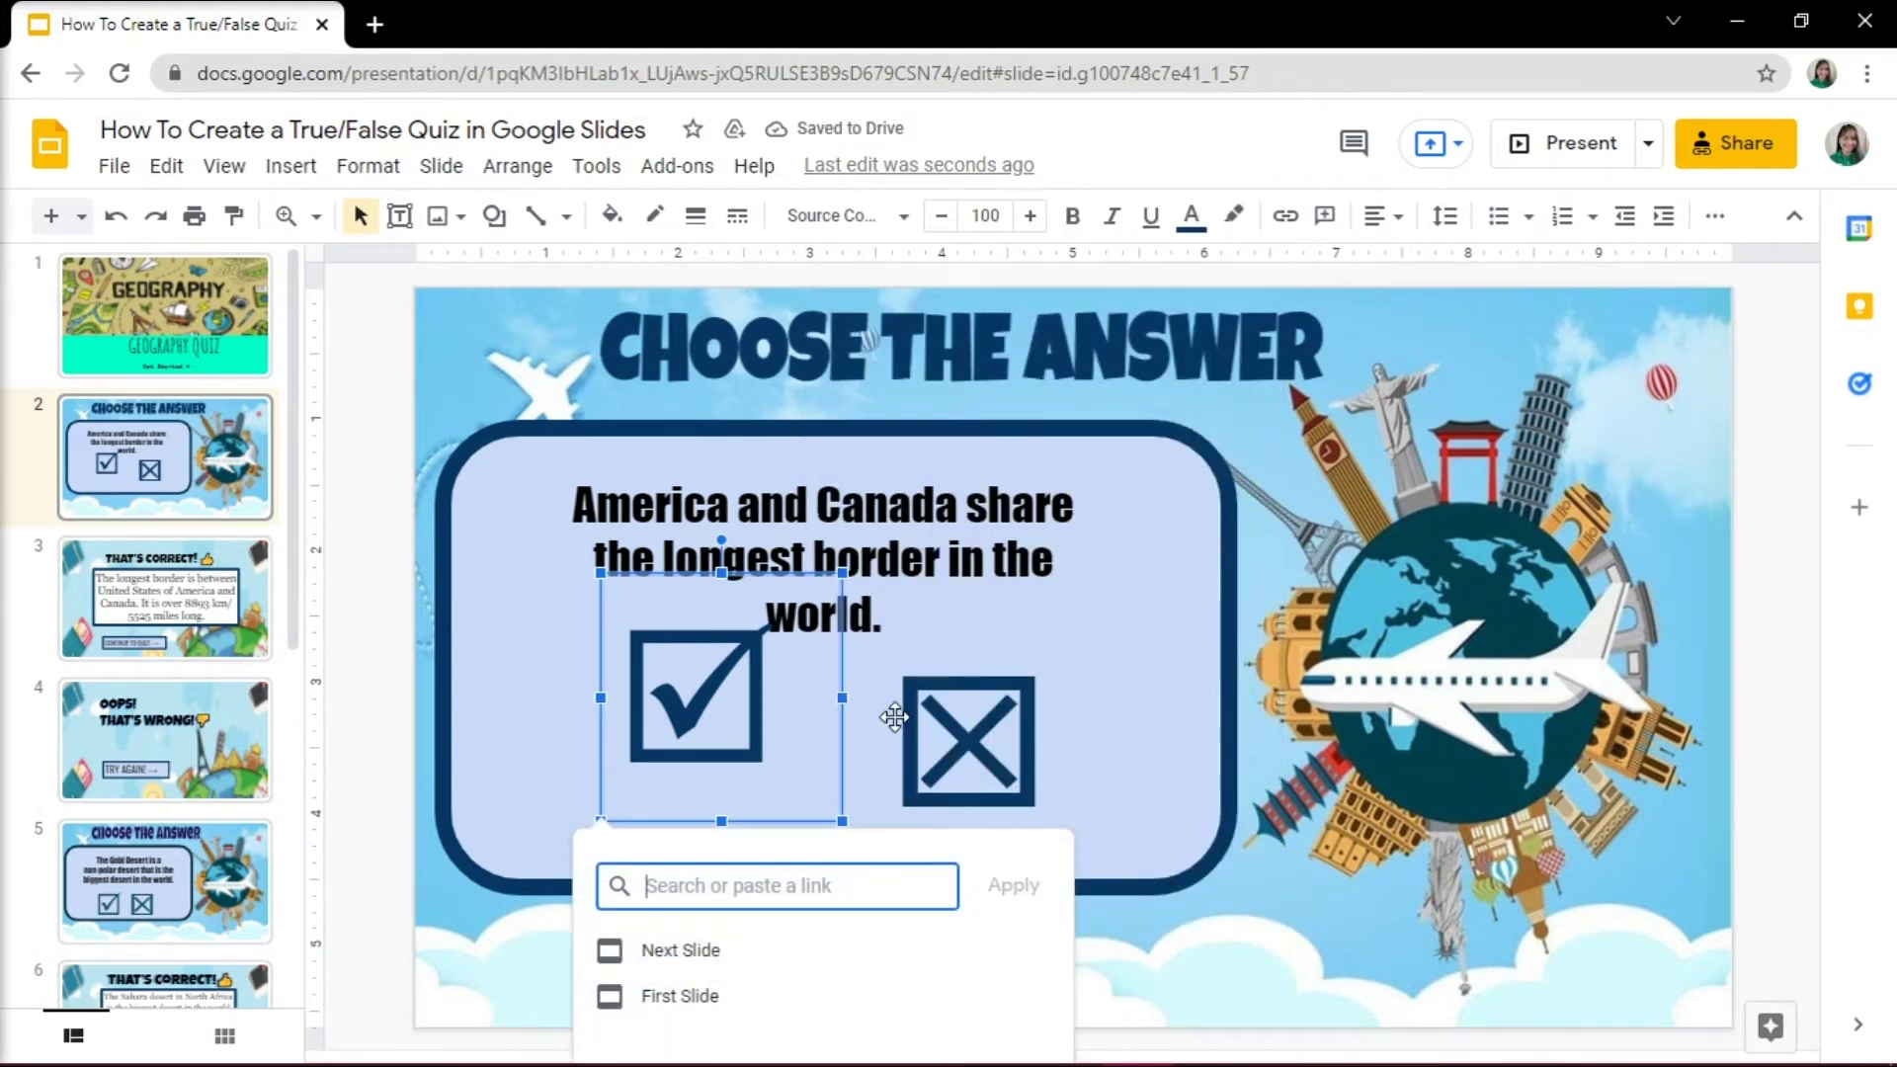
text(SLIDE 3)
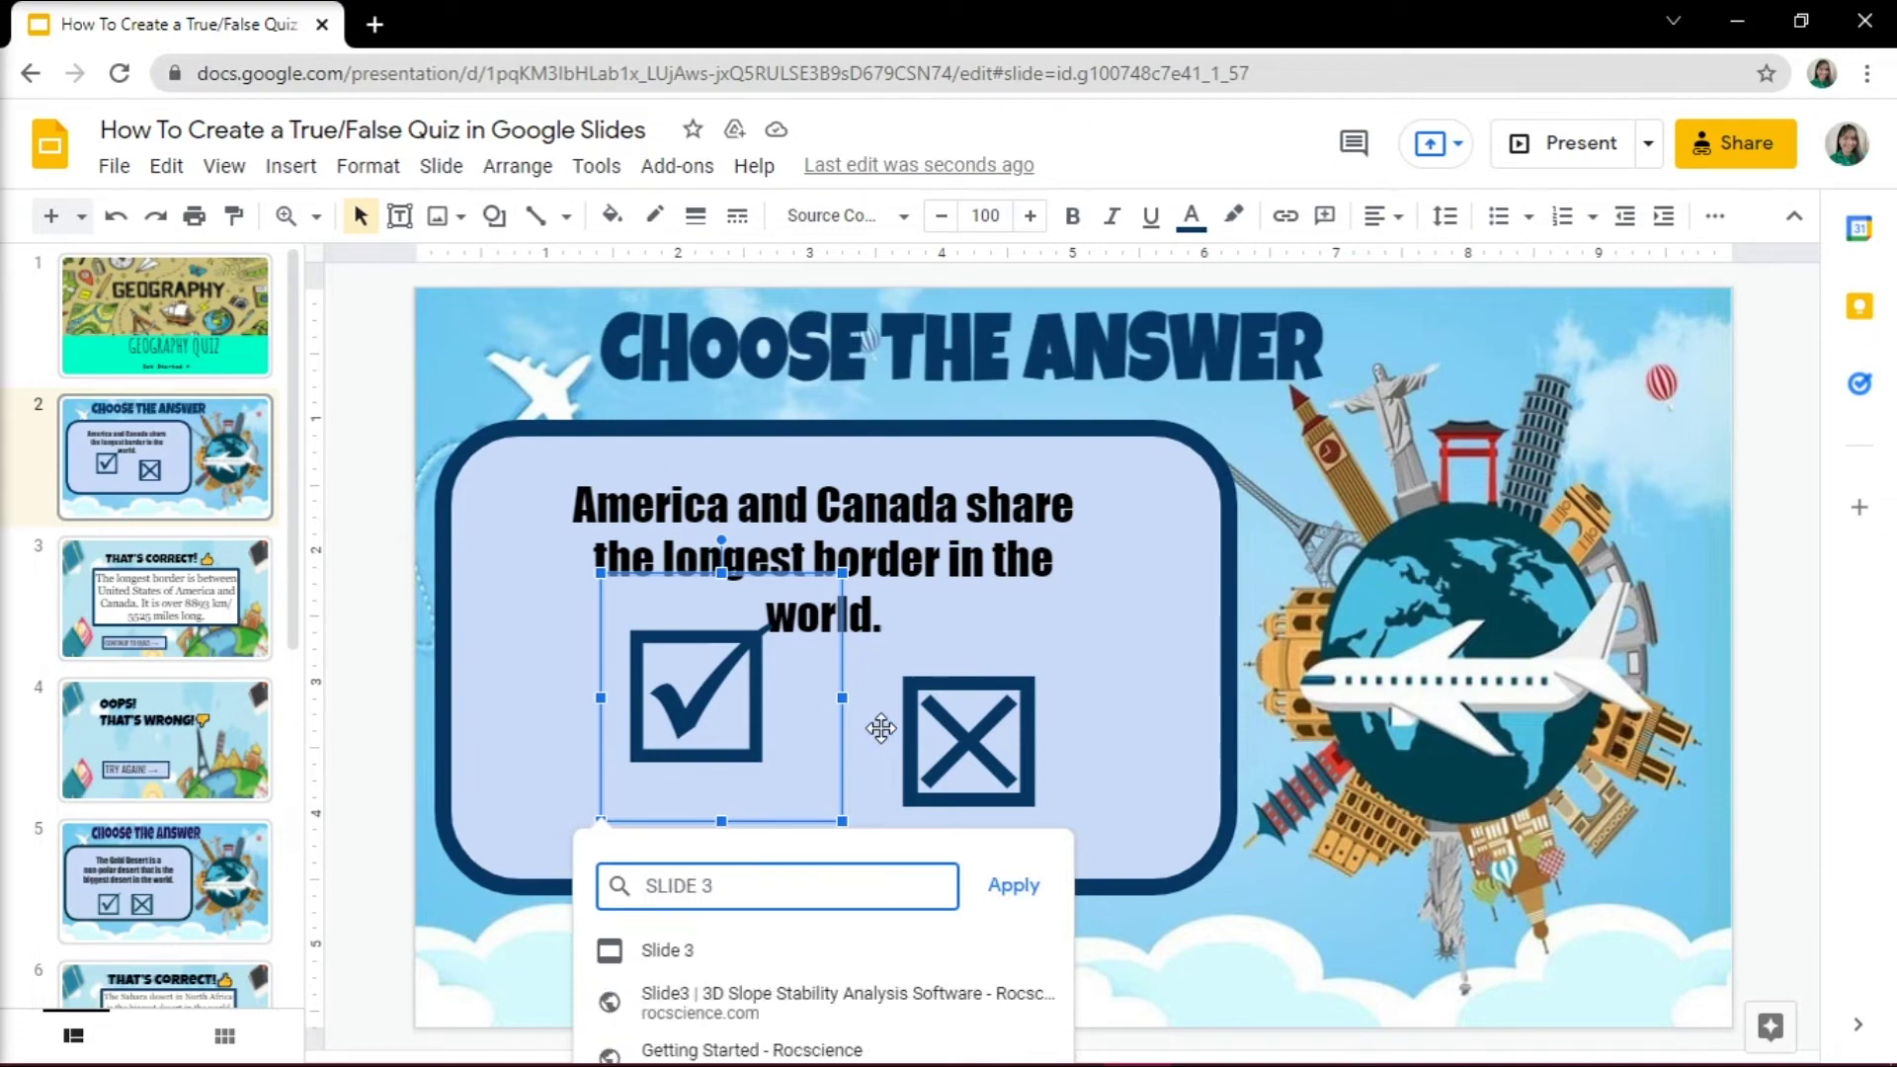
click(667, 949)
Step: Link the cross box on the "America and Canada" question slide to Slide 4
click(1027, 736)
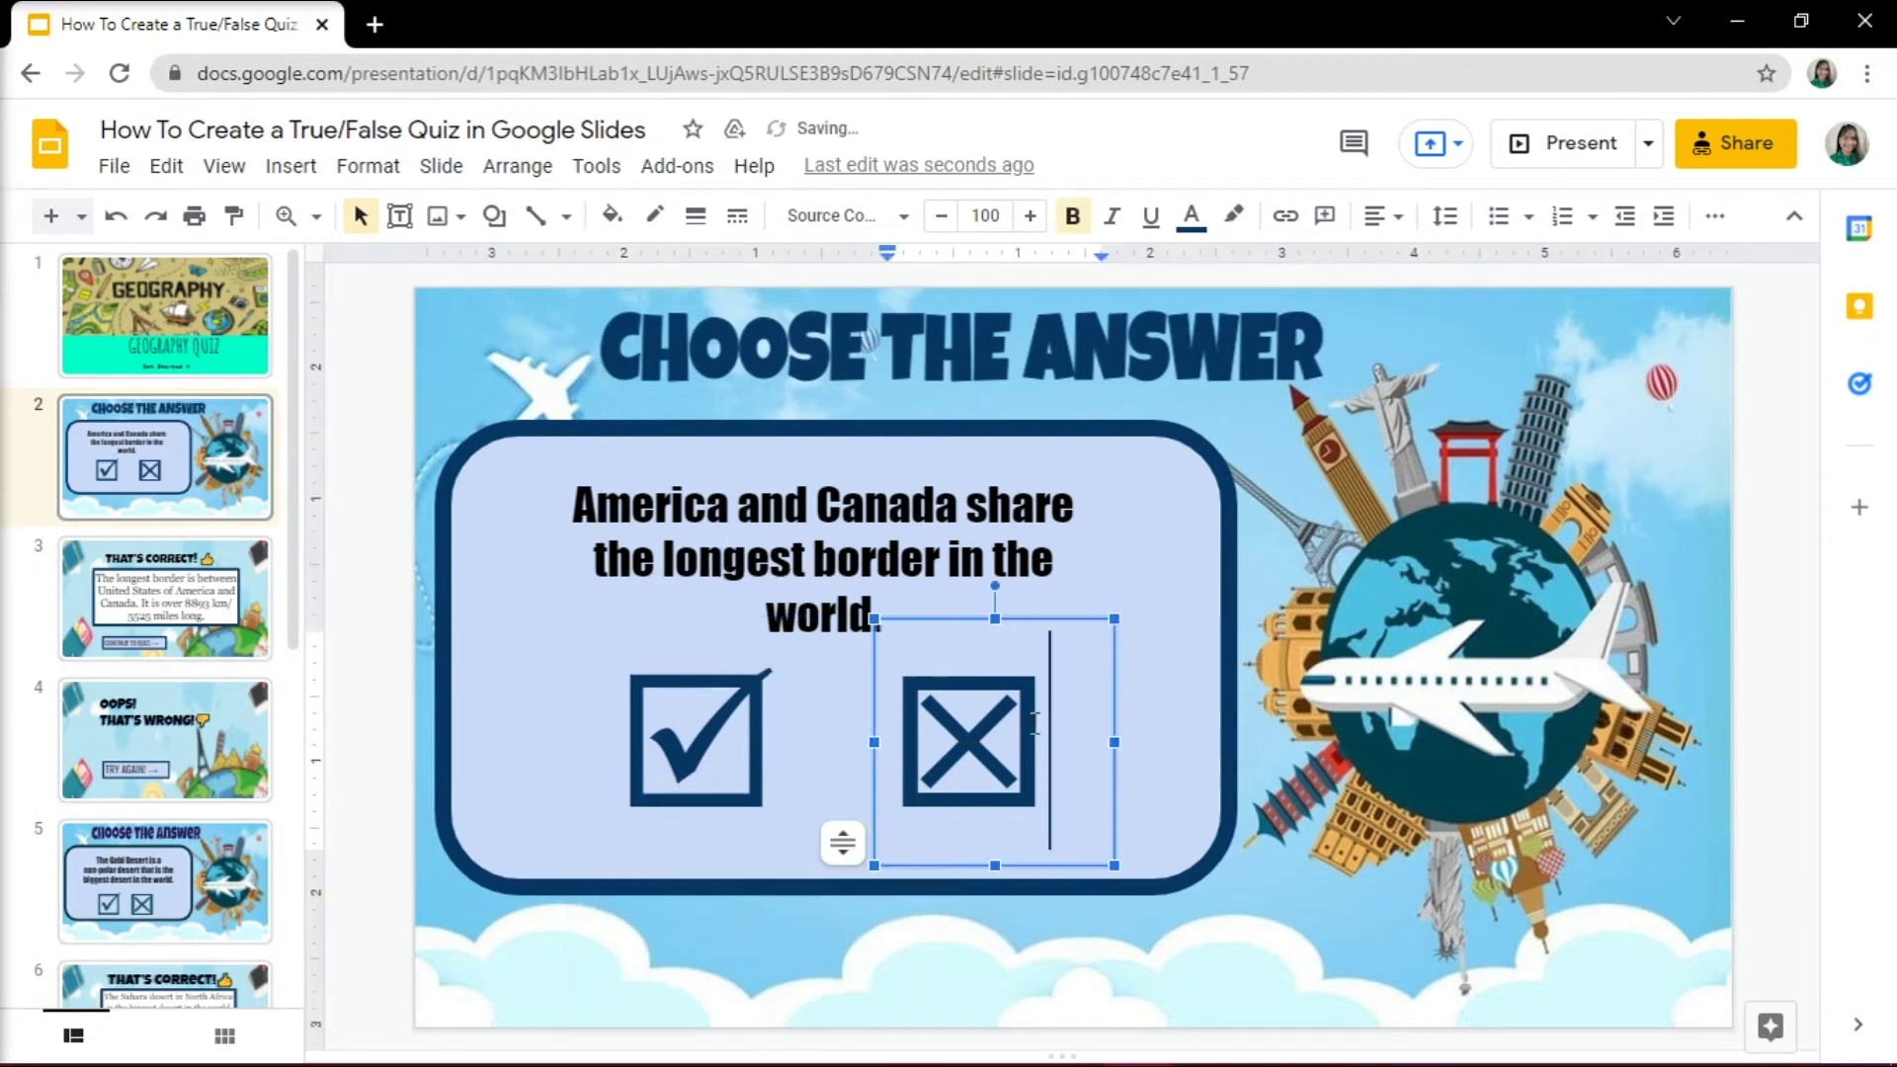
right_click(1033, 723)
click(1097, 712)
text(SLIDE)
click(921, 1024)
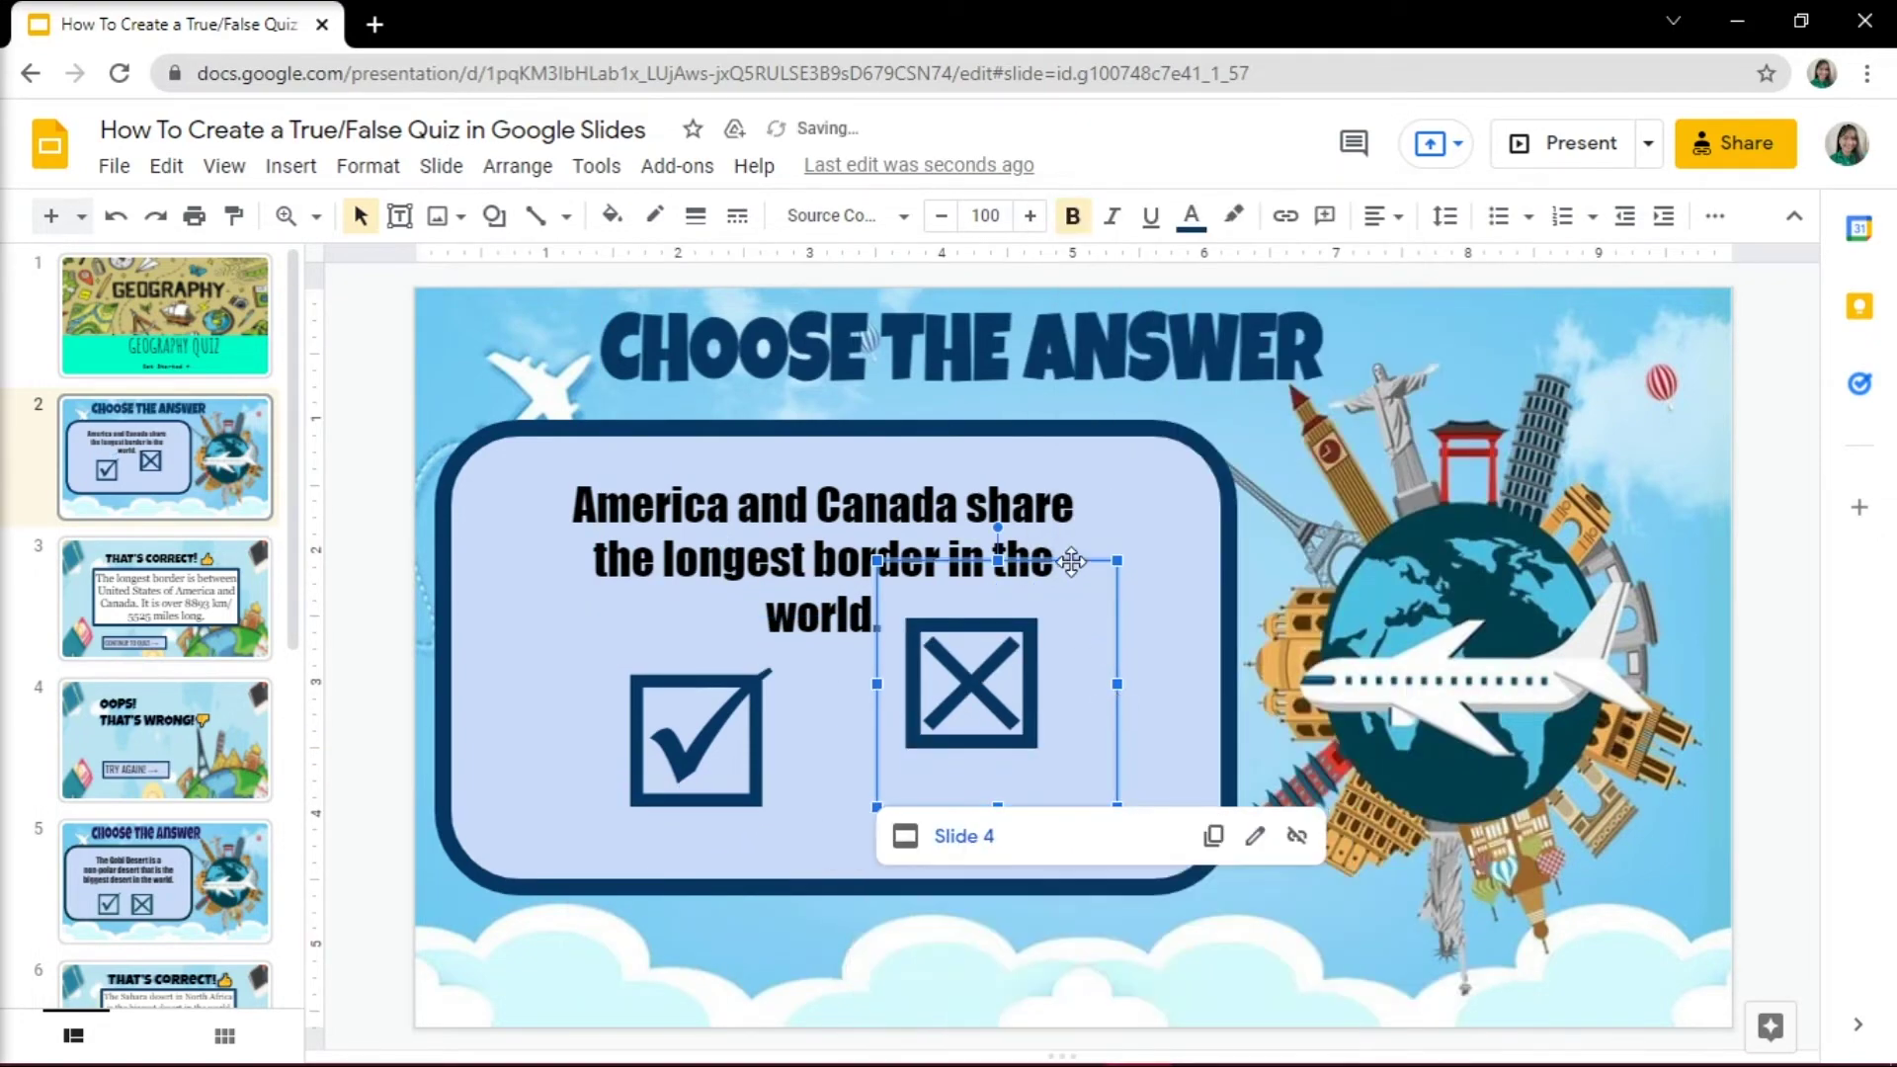
Step: Link the continue box on the first "THAT'S CORRECT!" slide to Slide 5
click(240, 570)
mouse_move(1037, 912)
mouse_down()
mouse_move(1038, 848)
mouse_move(1008, 913)
mouse_up()
right_click(1037, 848)
click(1135, 721)
text(SLIDE 5)
key(Return)
click(761, 854)
Step: Link the "TRY AGAIN!" box on slide 4 to Slide 2
click(188, 743)
right_click(831, 824)
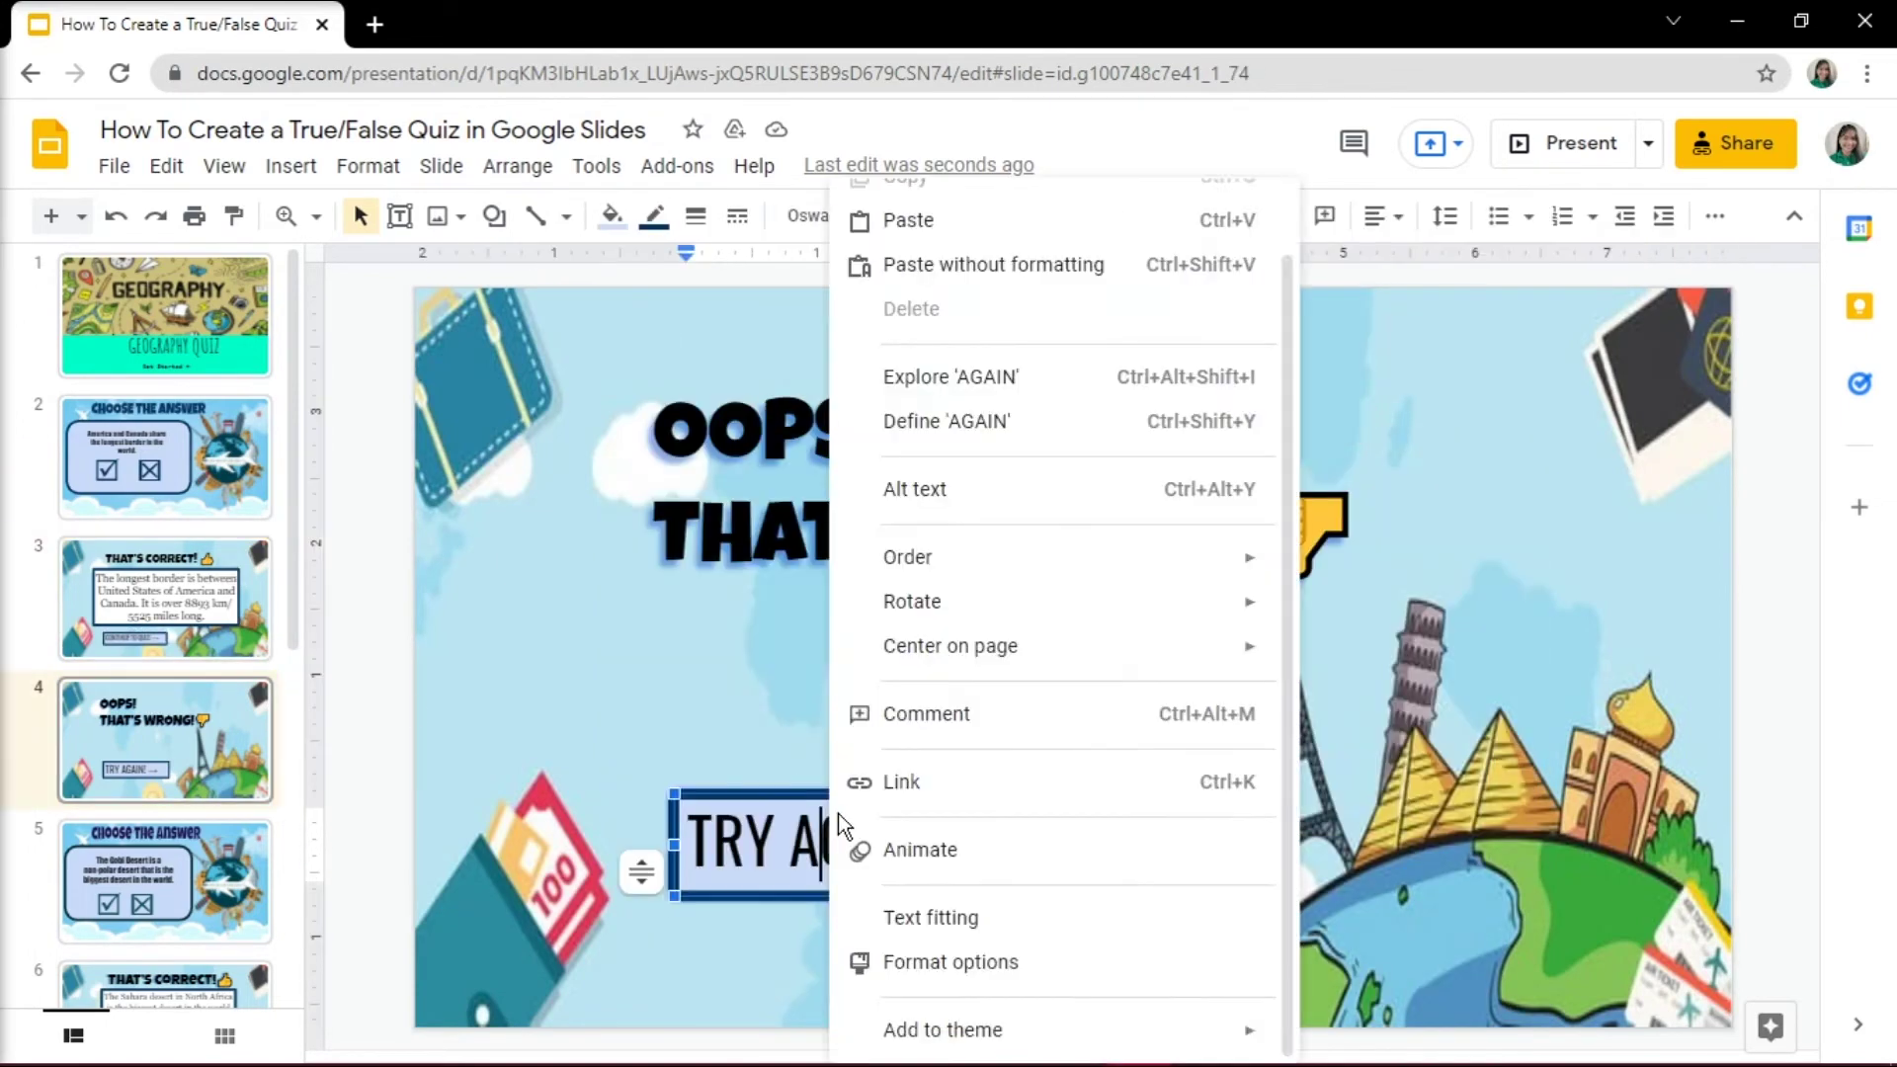
click(894, 780)
drag(894, 794, 939, 793)
right_click(893, 739)
click(949, 719)
text(SLIDE 2)
key(Return)
Step: Link the check mark box on the Gobi Desert question slide to Slide 7
scroll(178, 860, down, 1)
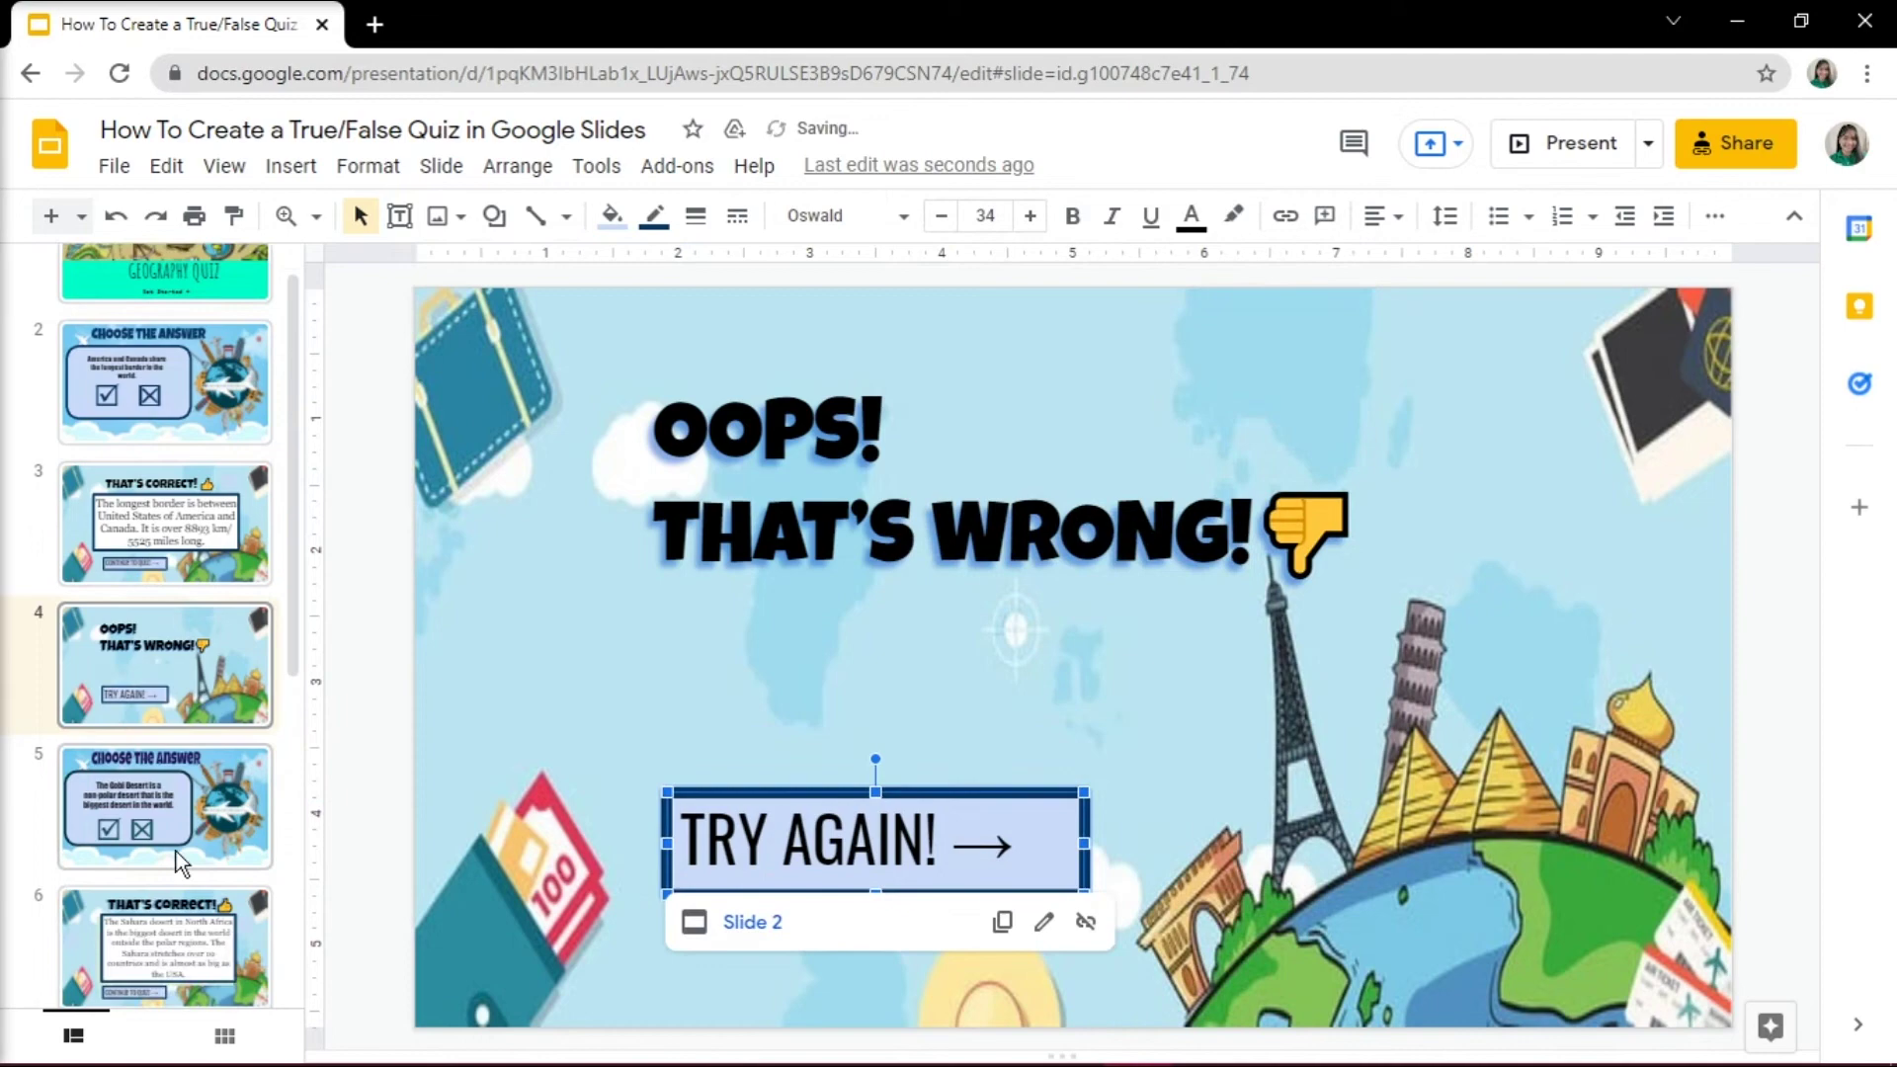
click(178, 860)
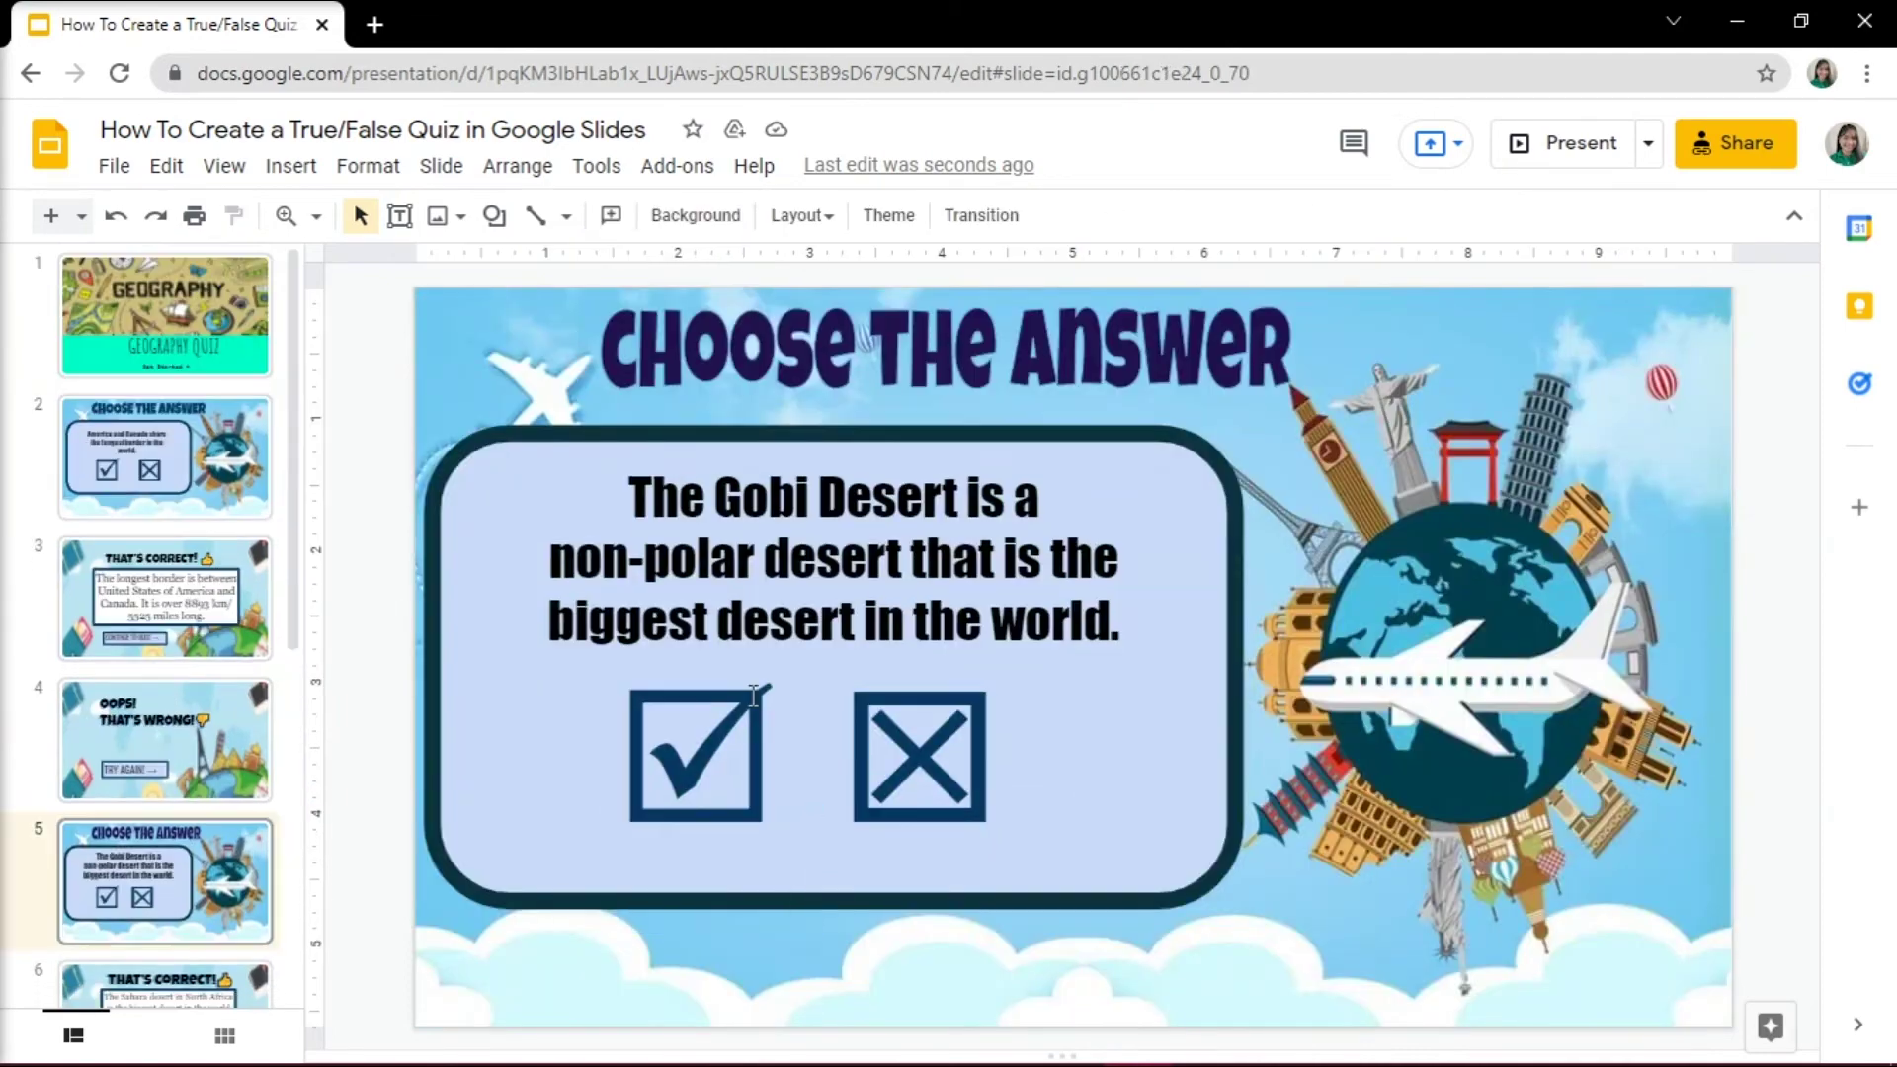
drag(771, 636, 797, 691)
right_click(771, 586)
click(831, 774)
scroll(178, 775, down, 2)
text(slide 7)
key(Return)
Step: Link the cross box on the Gobi Desert question slide to Slide 6
right_click(915, 602)
click(974, 792)
text(slide 6)
key(Return)
Step: Link the "CONTINUE TO QUIZ!" box on the Sahara "THAT'S CORRECT!" slide to Slide 8
click(178, 746)
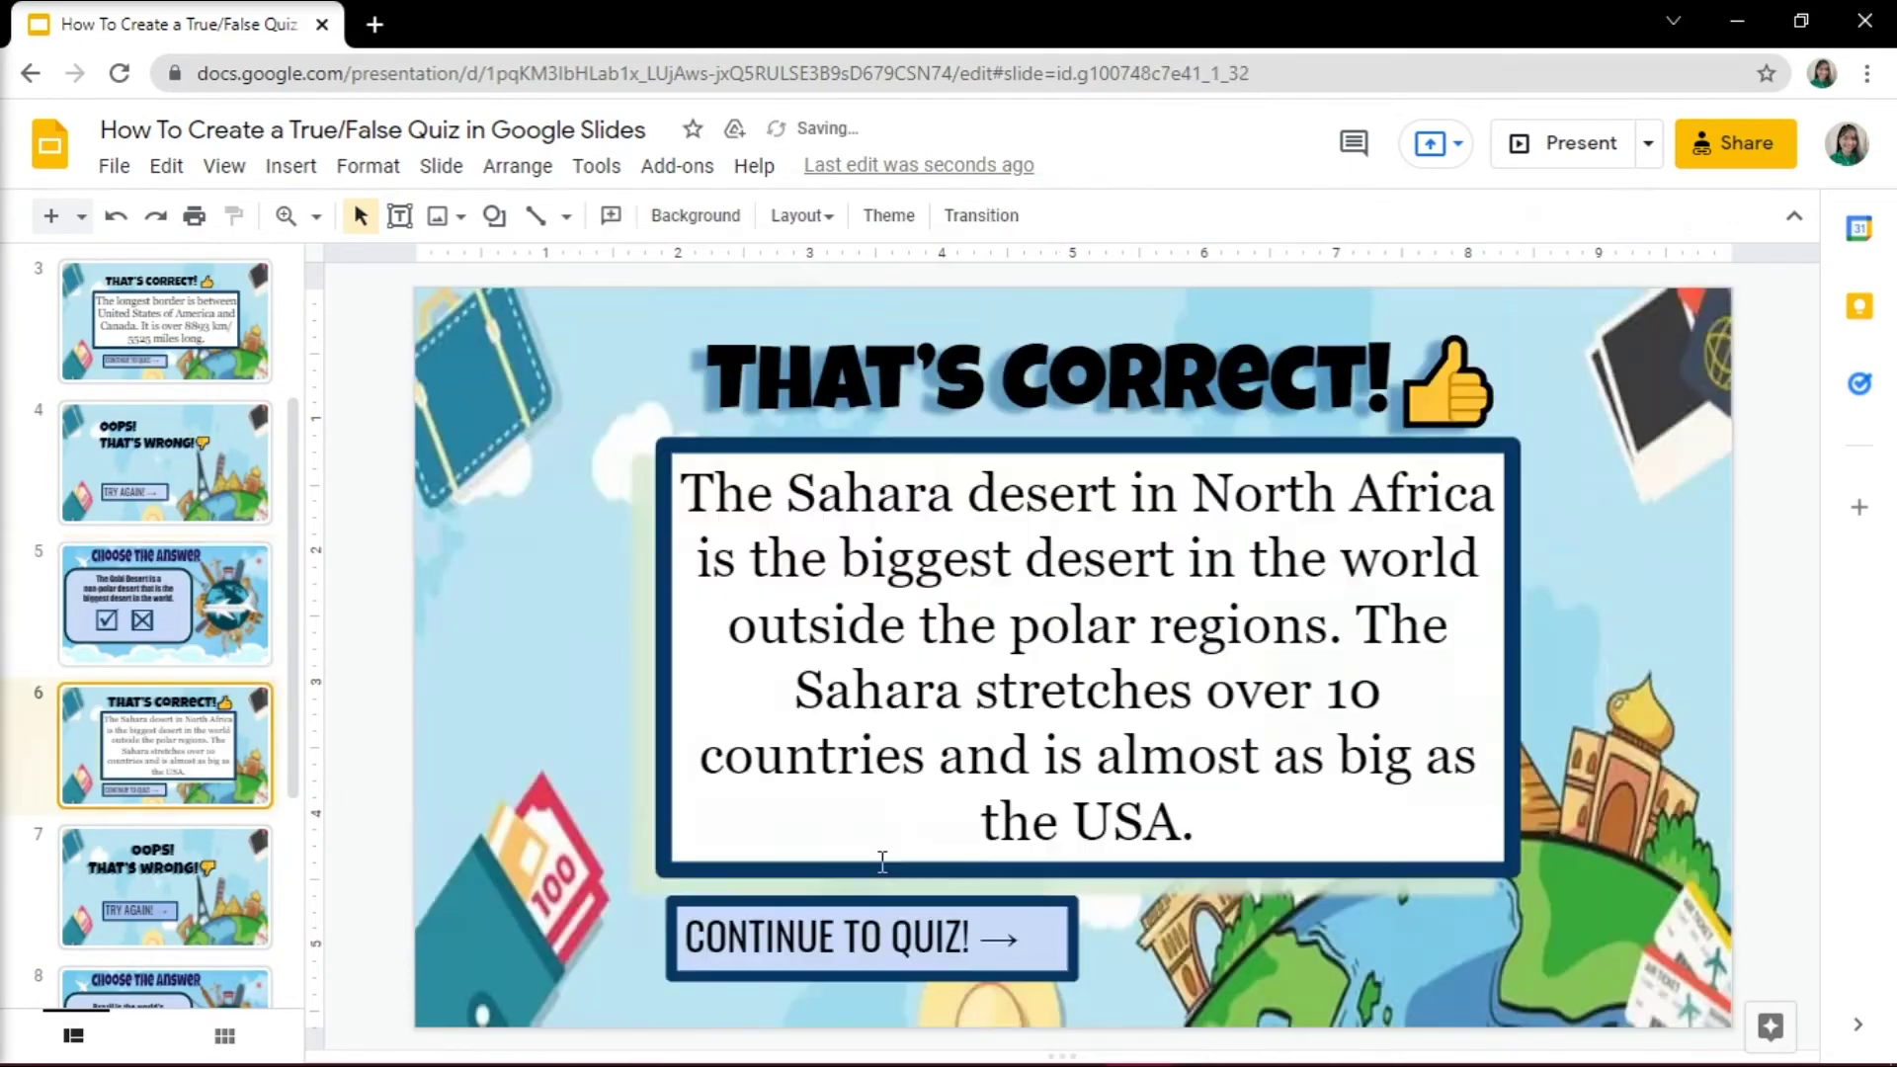
right_click(934, 919)
click(993, 789)
text(slide 8)
key(Return)
Step: Link the "TRY AGAIN!" box on slide 7 to Slide 5
click(166, 622)
right_click(1006, 810)
click(1065, 789)
text(slide 5)
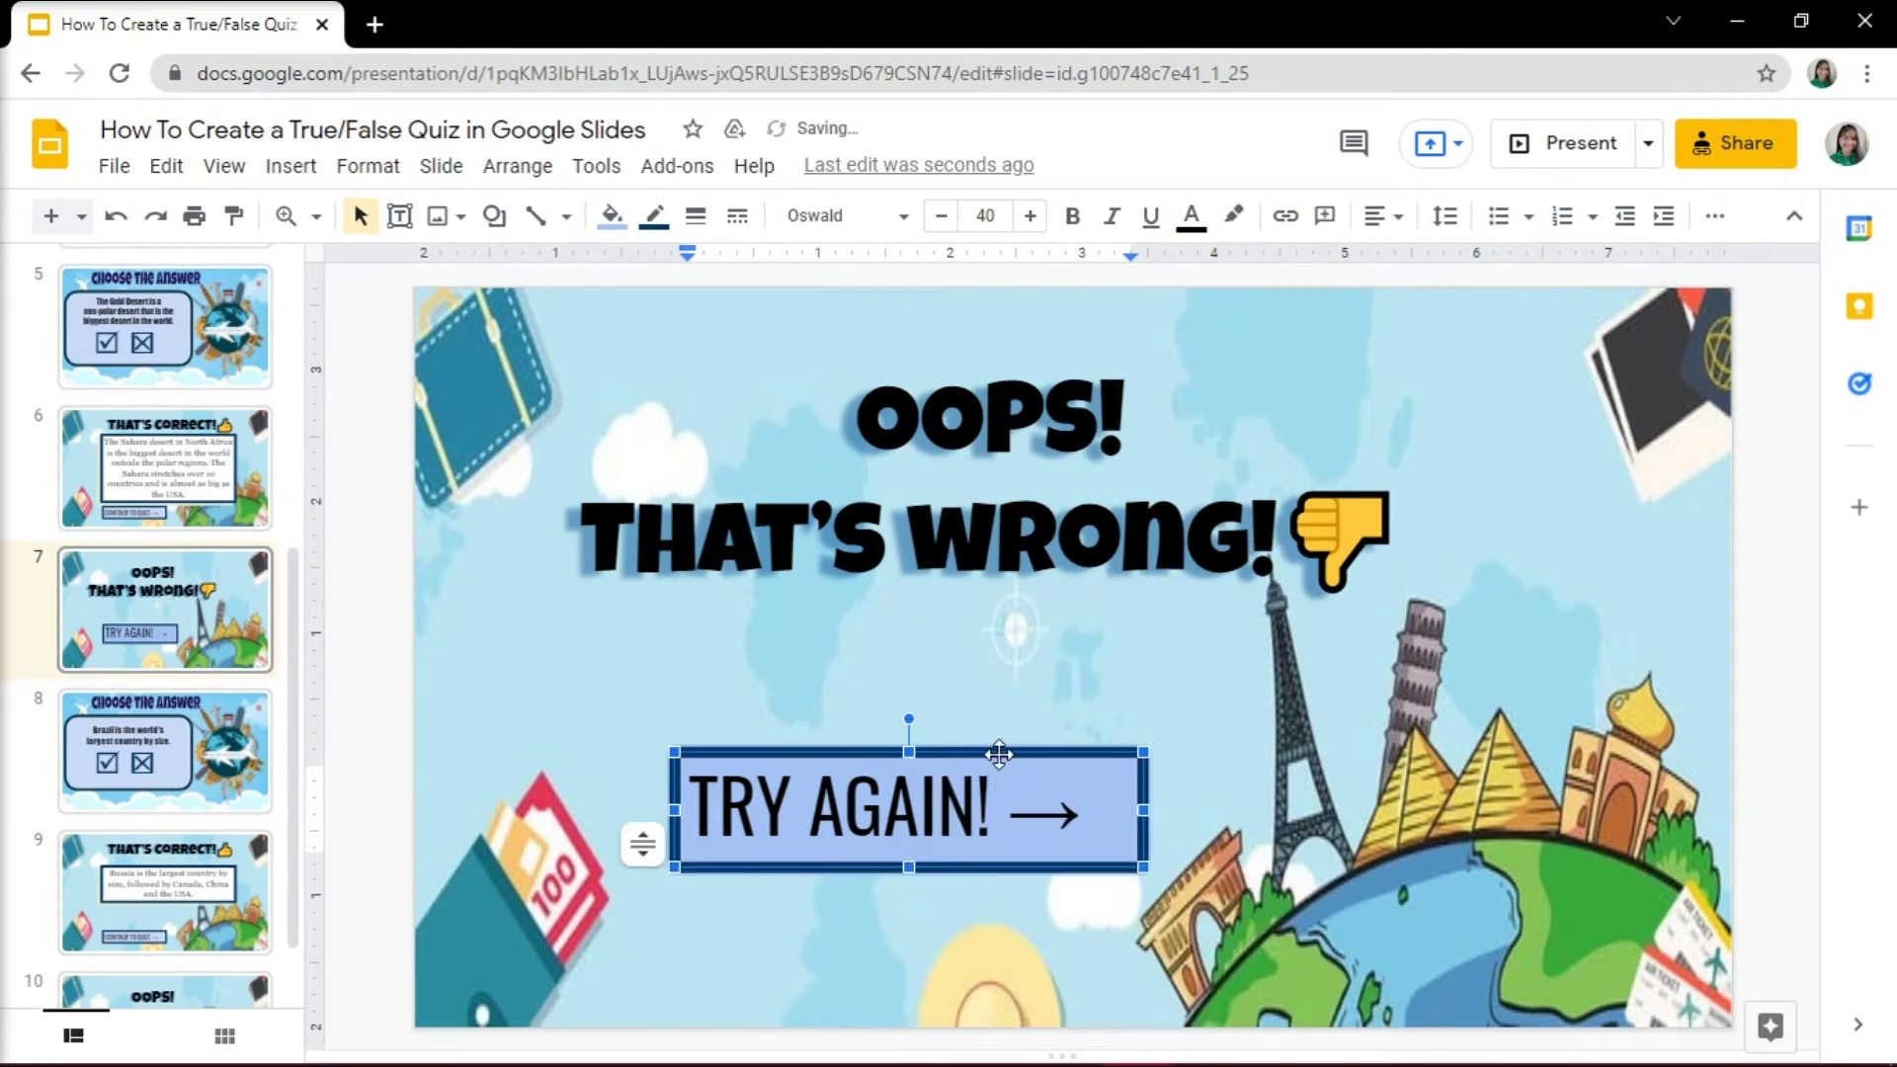
right_click(1014, 756)
click(1094, 791)
Step: Link the check mark box on the Brazil question slide to Slide 10
click(166, 753)
right_click(793, 606)
click(863, 772)
text(slide 10)
key(Return)
Step: Link the cross box on the Brazil question slide to Slide 9
right_click(1066, 666)
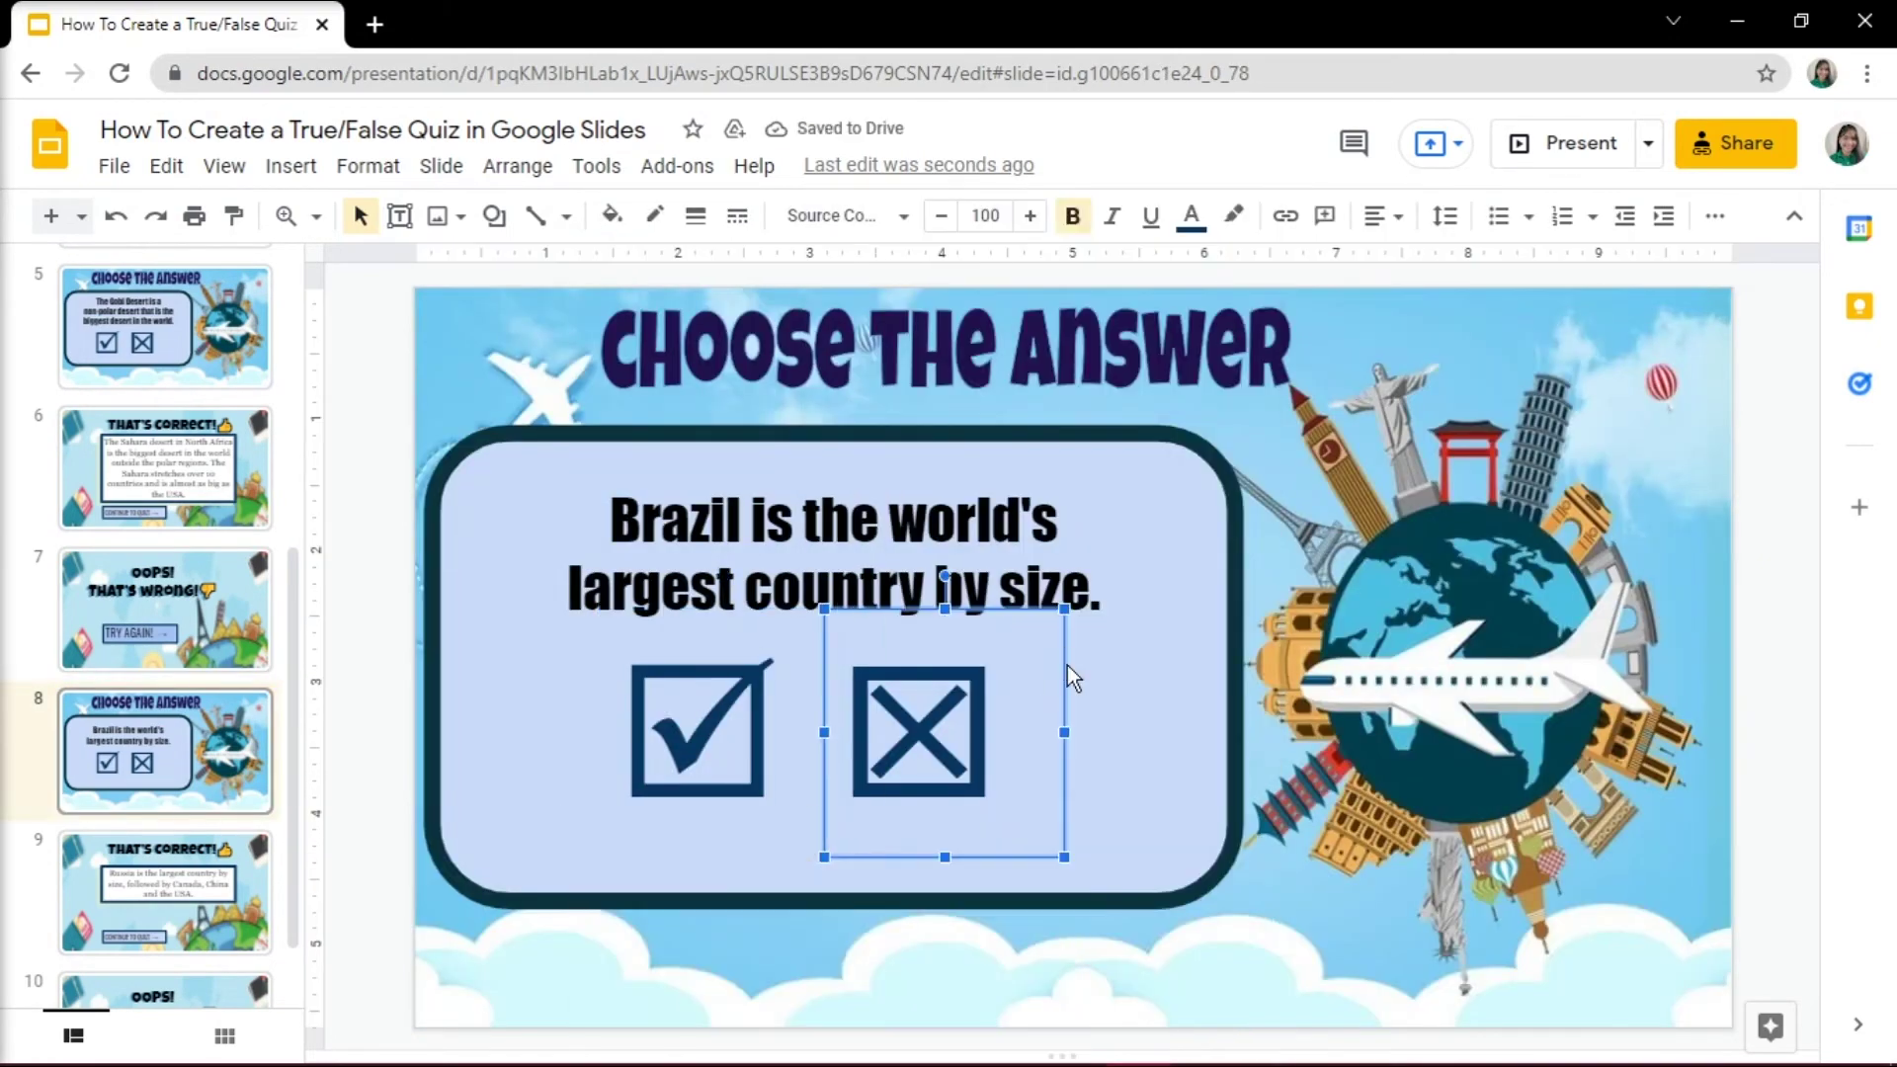
click(1132, 787)
text(slide 9)
Step: Add links to the continue box on slide 9 and the "TRY AGAIN!" box on slide 10
click(222, 901)
right_click(973, 919)
click(180, 988)
right_click(1039, 766)
click(1109, 791)
click(1175, 731)
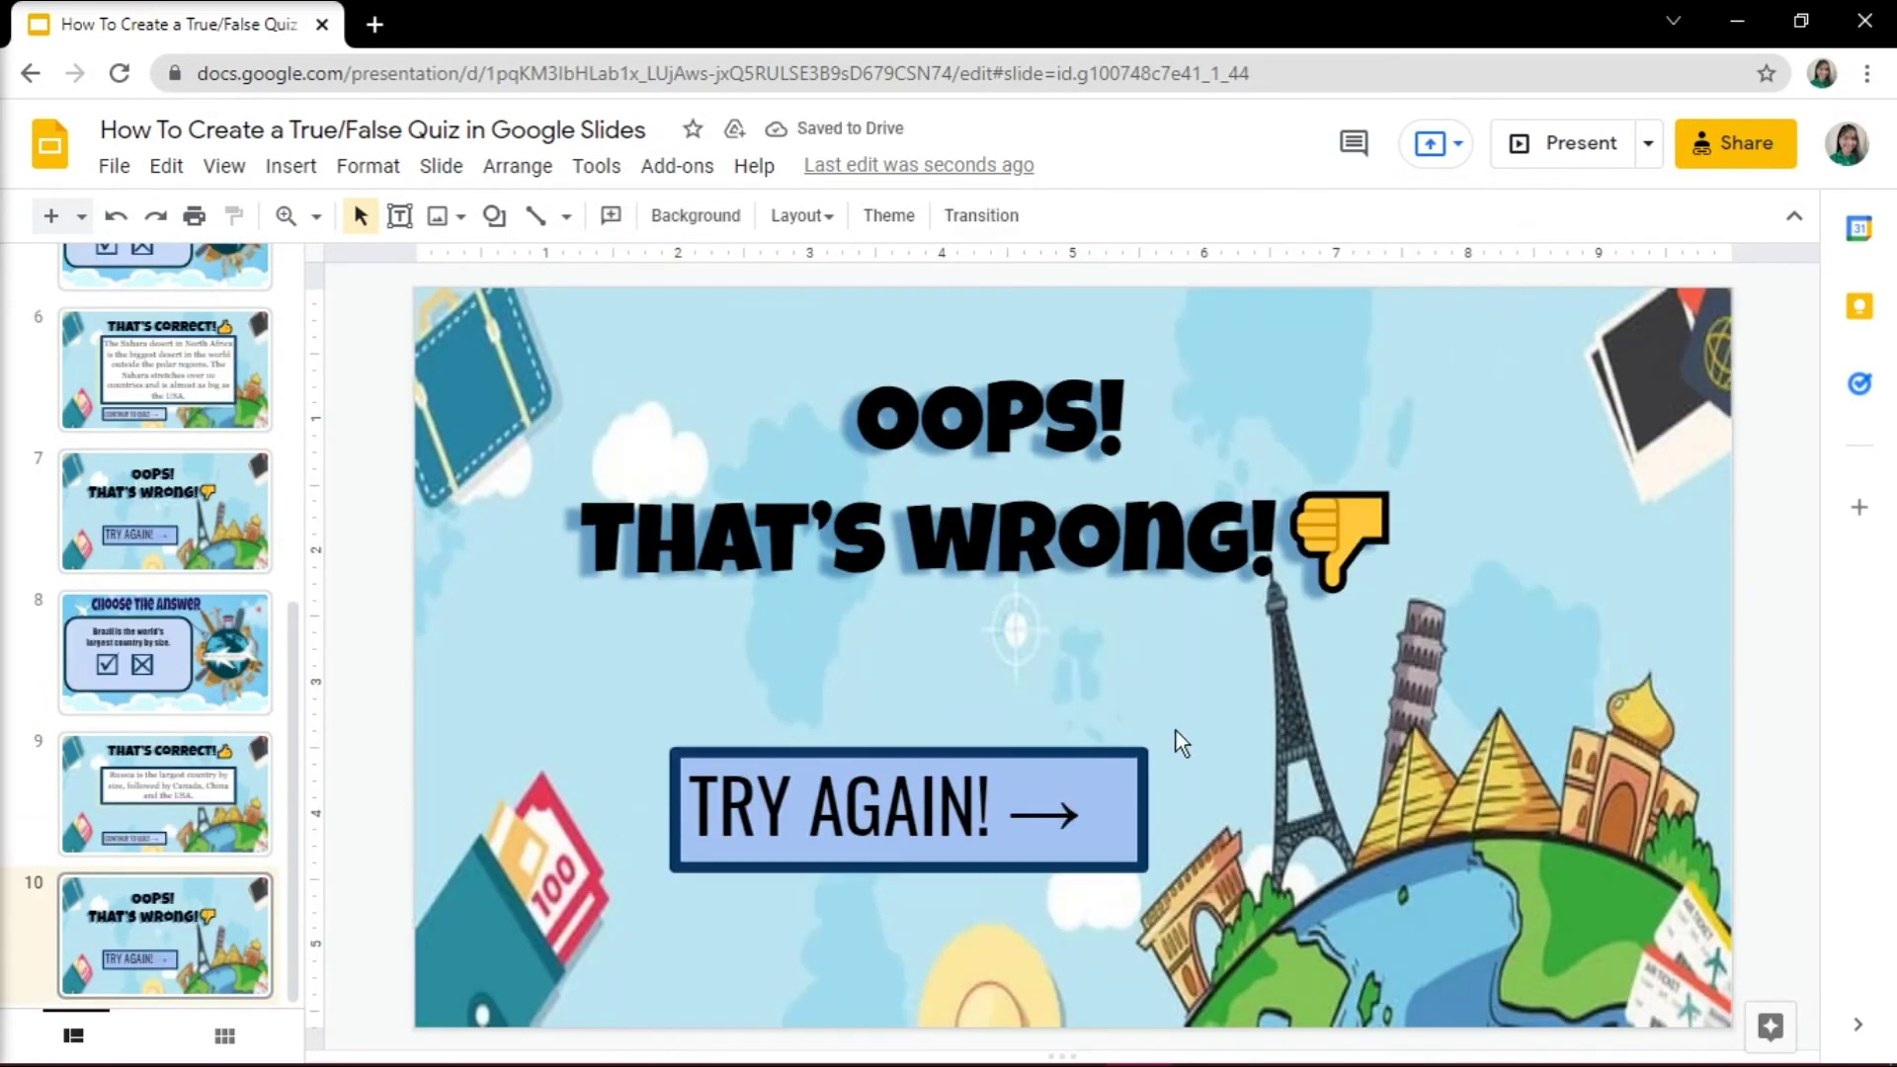
Step: Return to the "GEOGRAPHY QUIZ" title slide
scroll(198, 330, up, 7)
click(202, 339)
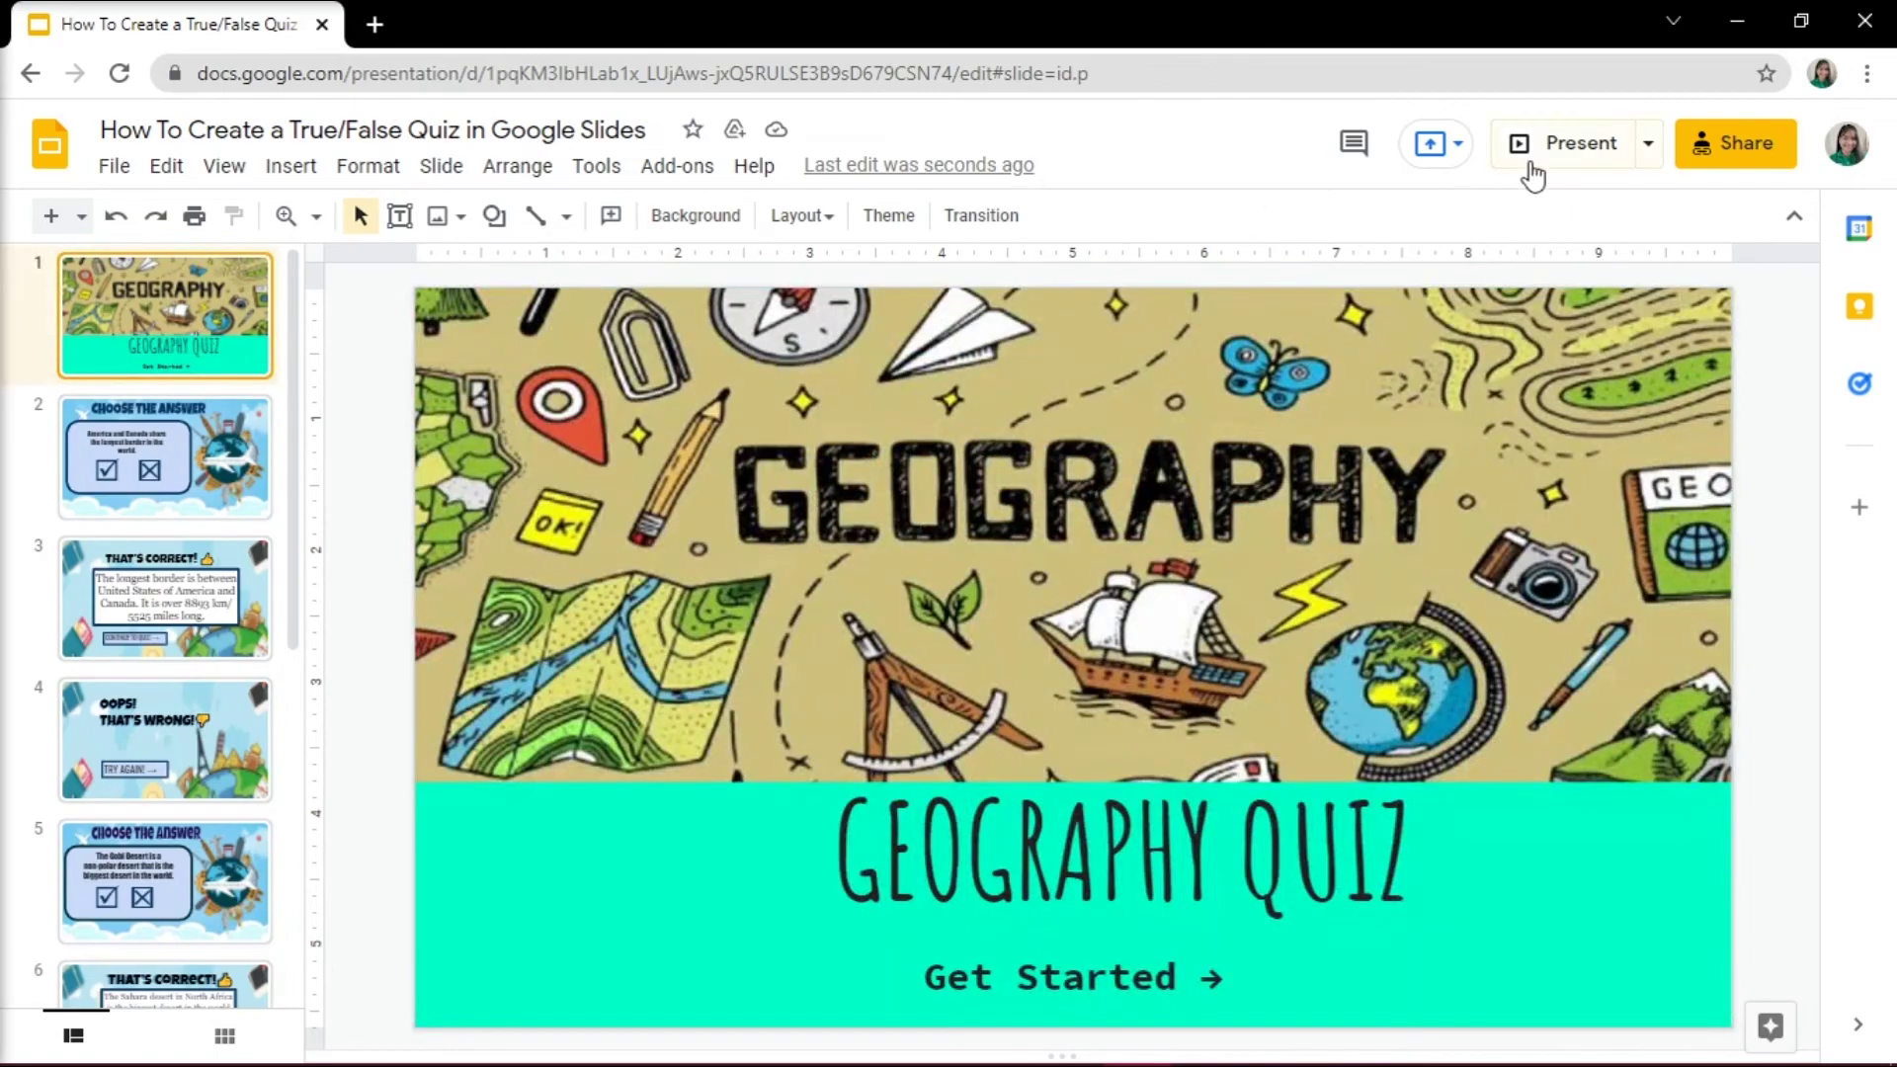